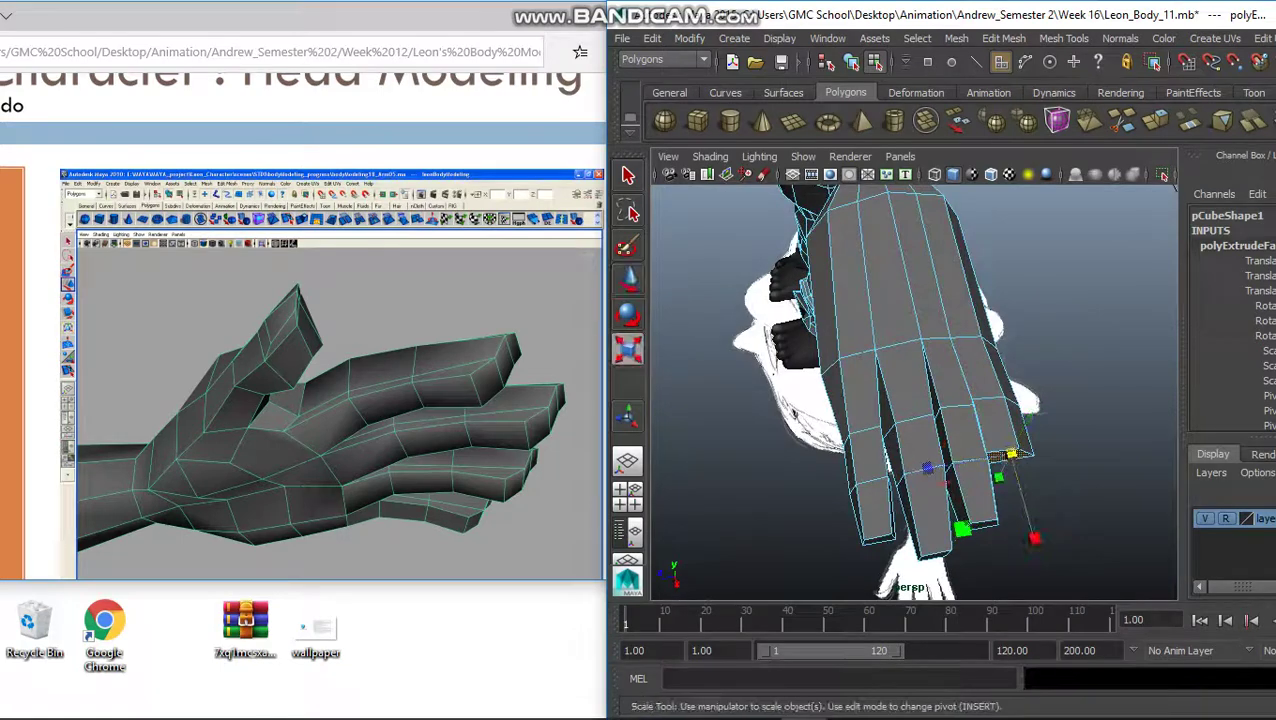
# Lengthen the little finger by moving its extruded tip face outward along the finger's direction.
pyautogui.press('q')
pyautogui.moveTo(900, 400)
pyautogui.keyDown('alt'); pyautogui.mouseDown()
pyautogui.moveTo(860, 405)
pyautogui.moveTo(880, 398)
pyautogui.mouseUp(); pyautogui.keyUp('alt')
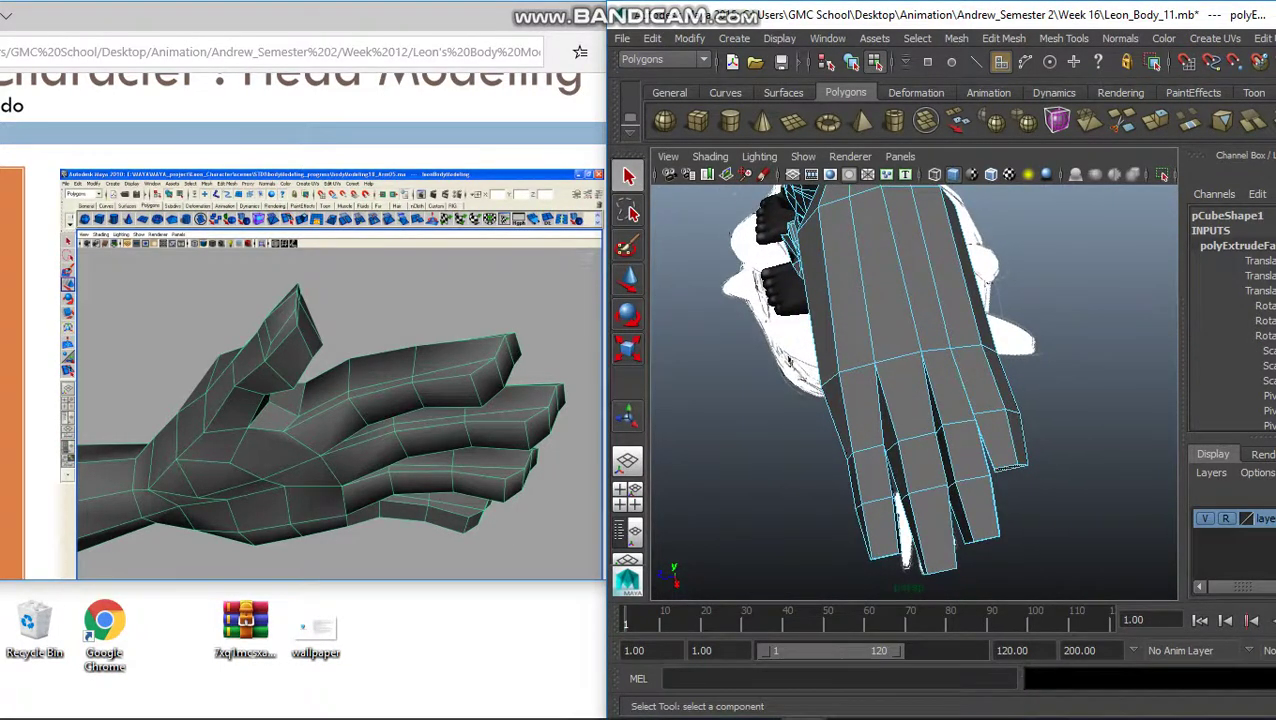
pyautogui.press('w')
pyautogui.moveTo(1036, 556); pyautogui.dragTo(1045, 588)
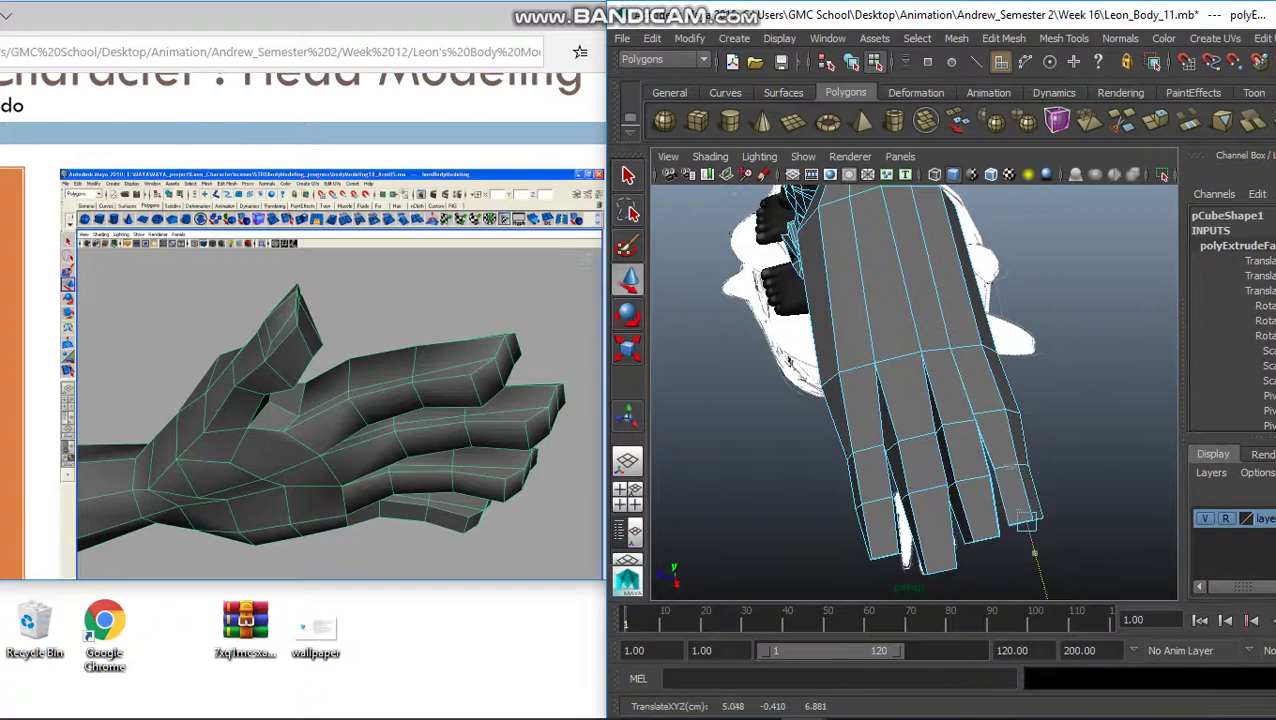
# Scale the little finger's tip face to about half its width in the top view.
pyautogui.press('space')
pyautogui.press('space')
pyautogui.keyDown('alt'); pyautogui.moveTo(906, 262); pyautogui.dragTo(903, 385, button='middle'); pyautogui.keyUp('alt')
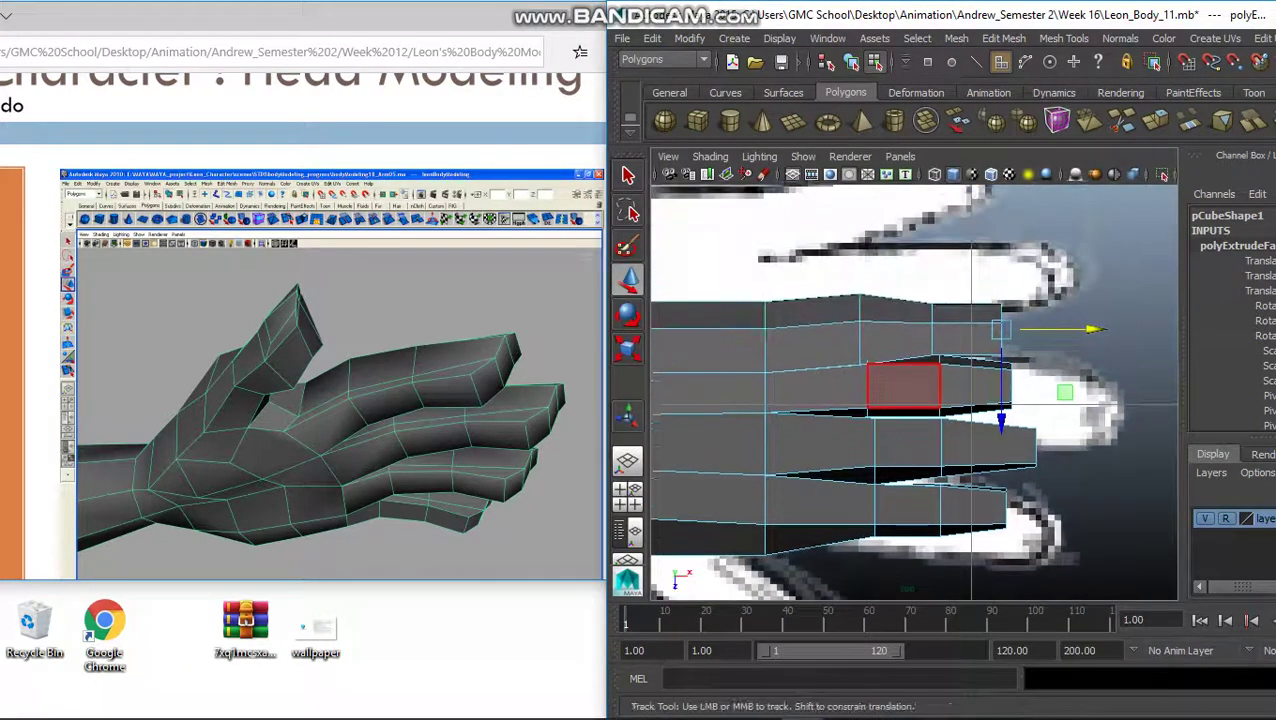
pyautogui.press('r')
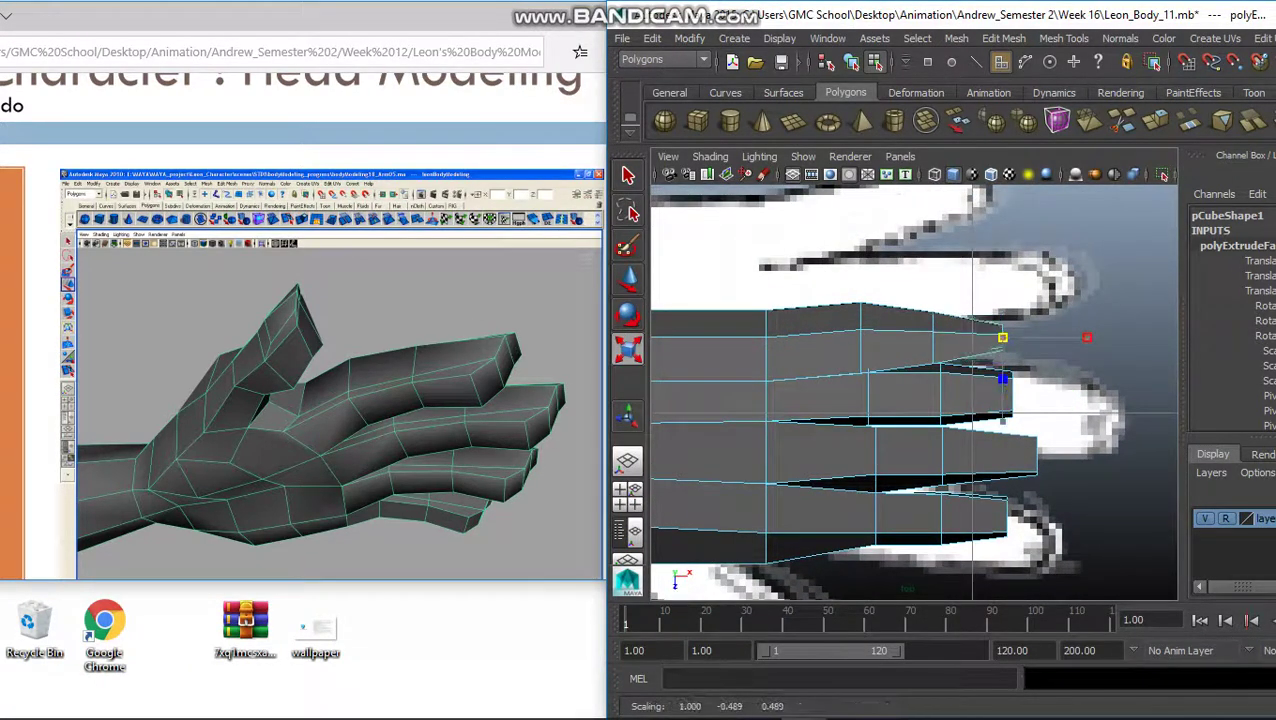
pyautogui.press('q')
# Examine the hand mesh against the reference drawing in the top view and from several perspective angles.
pyautogui.press('space')
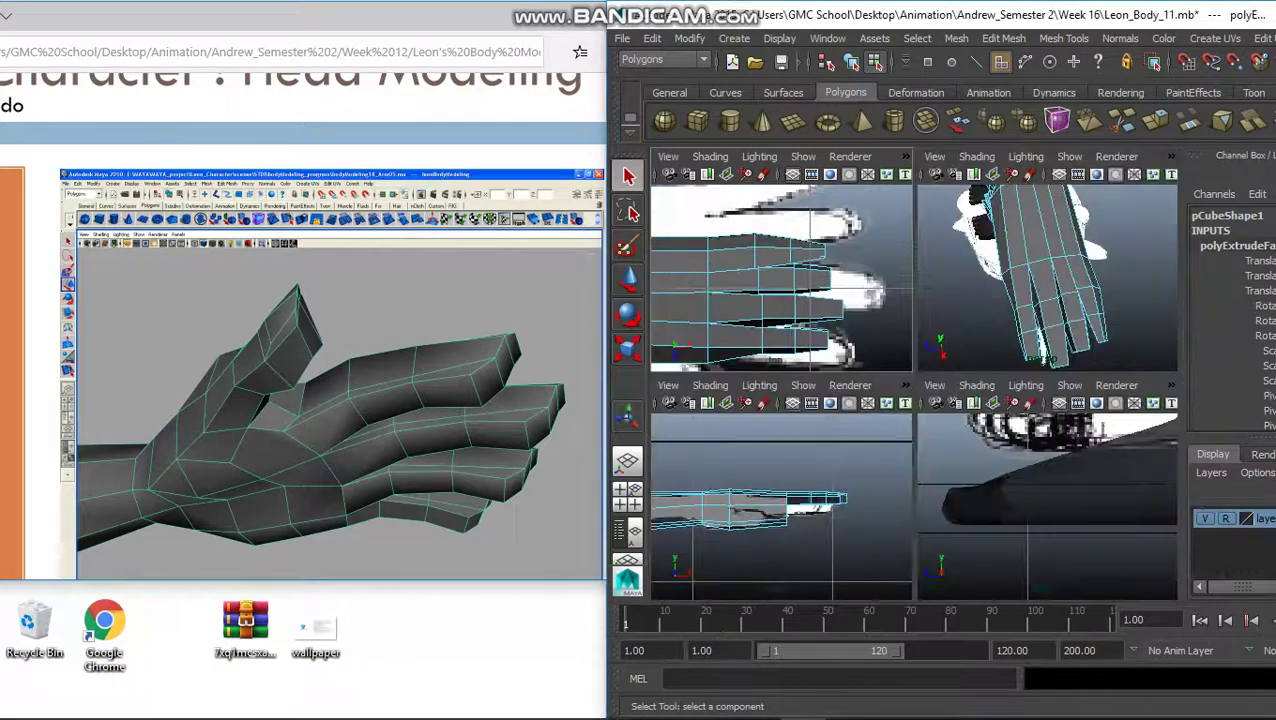
pyautogui.scroll(-5, 780, 275)
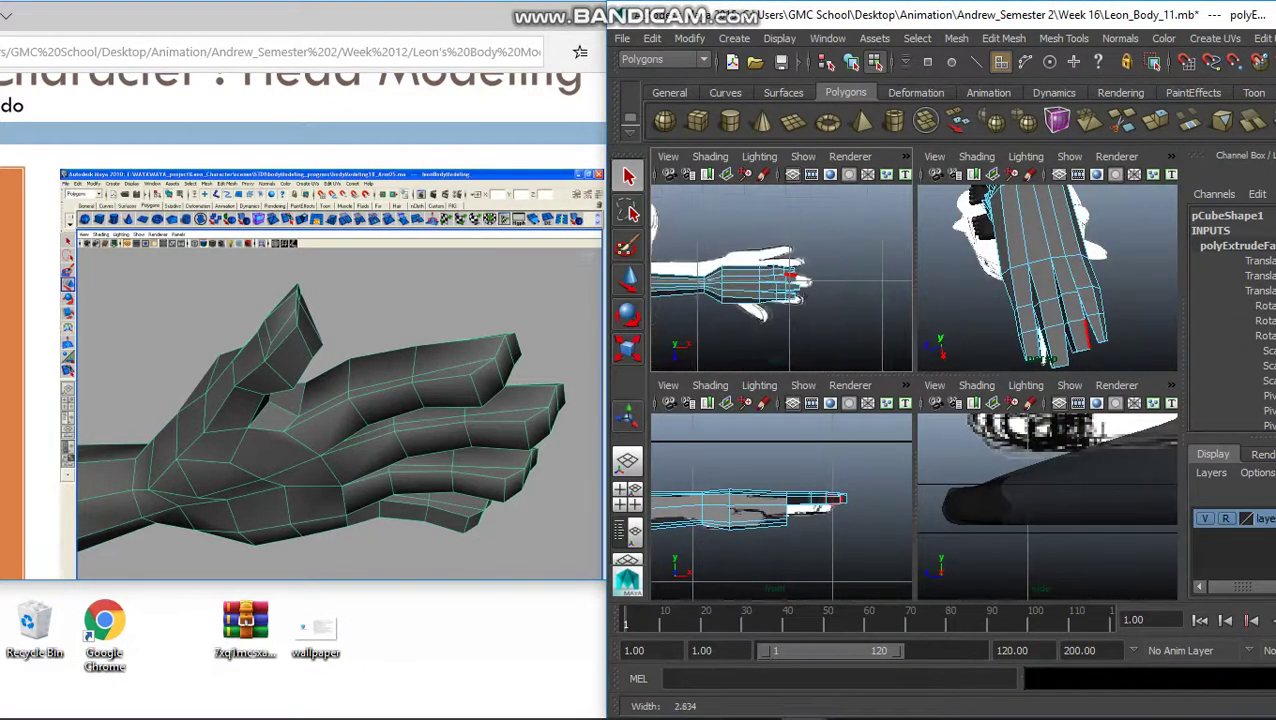
pyautogui.keyDown('alt'); pyautogui.moveTo(760, 280); pyautogui.dragTo(810, 272, button='middle'); pyautogui.keyUp('alt')
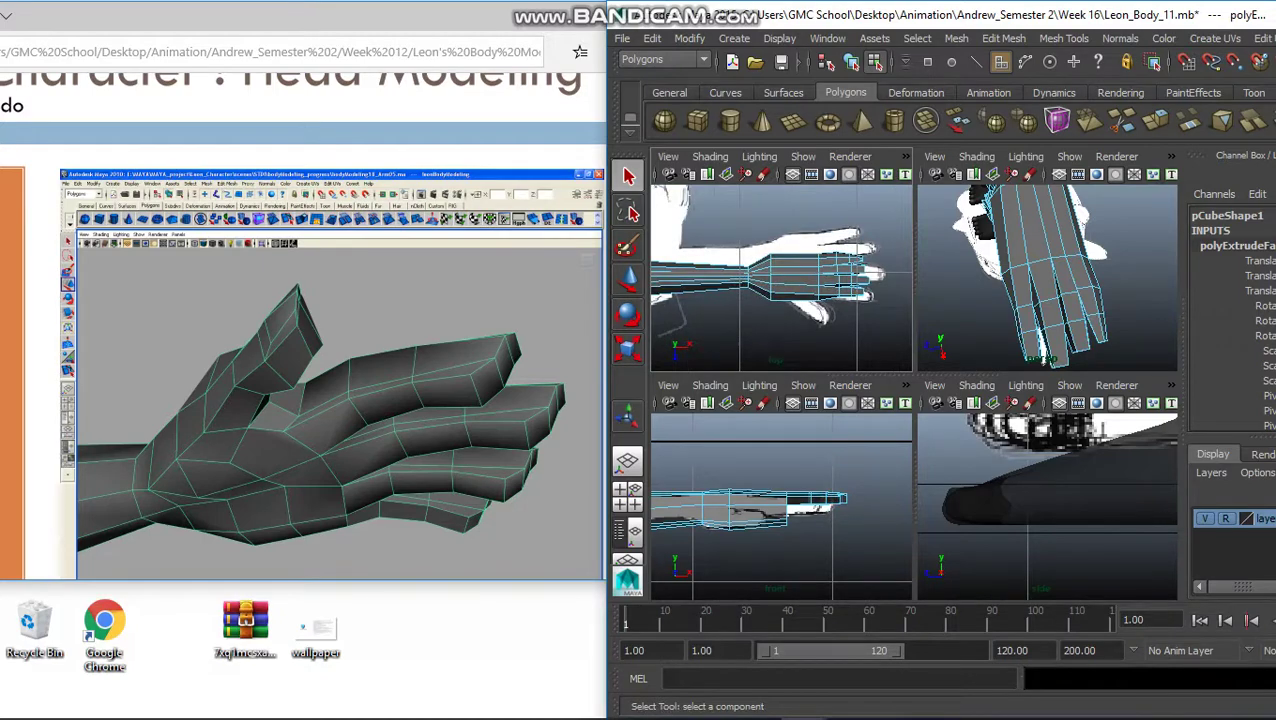
pyautogui.scroll(5, 780, 275)
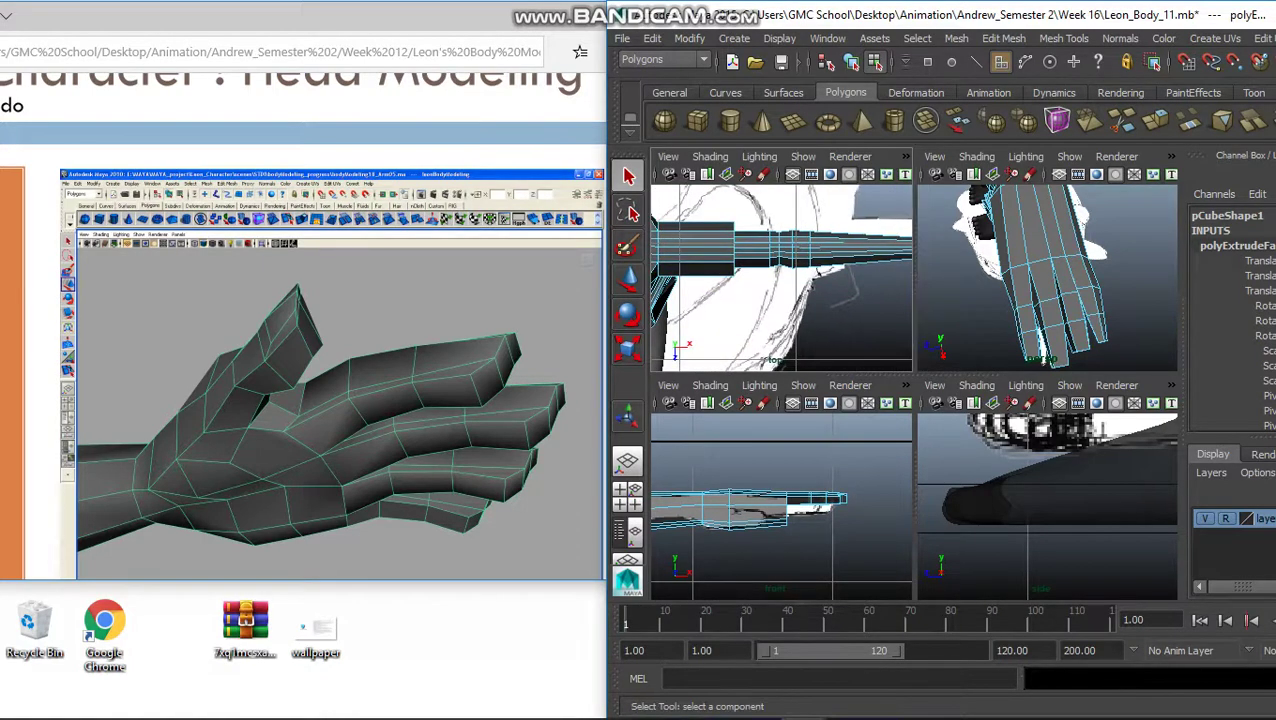
pyautogui.press('space')
pyautogui.moveTo(900, 350)
pyautogui.keyDown('alt'); pyautogui.mouseDown()
pyautogui.moveTo(850, 380)
pyautogui.moveTo(860, 330)
pyautogui.moveTo(900, 320)
pyautogui.moveTo(880, 360)
pyautogui.moveTo(880, 440)
pyautogui.moveTo(900, 420)
pyautogui.moveTo(890, 480)
pyautogui.moveTo(850, 380)
pyautogui.moveTo(870, 350)
pyautogui.moveTo(880, 360)
pyautogui.mouseUp(); pyautogui.keyUp('alt')
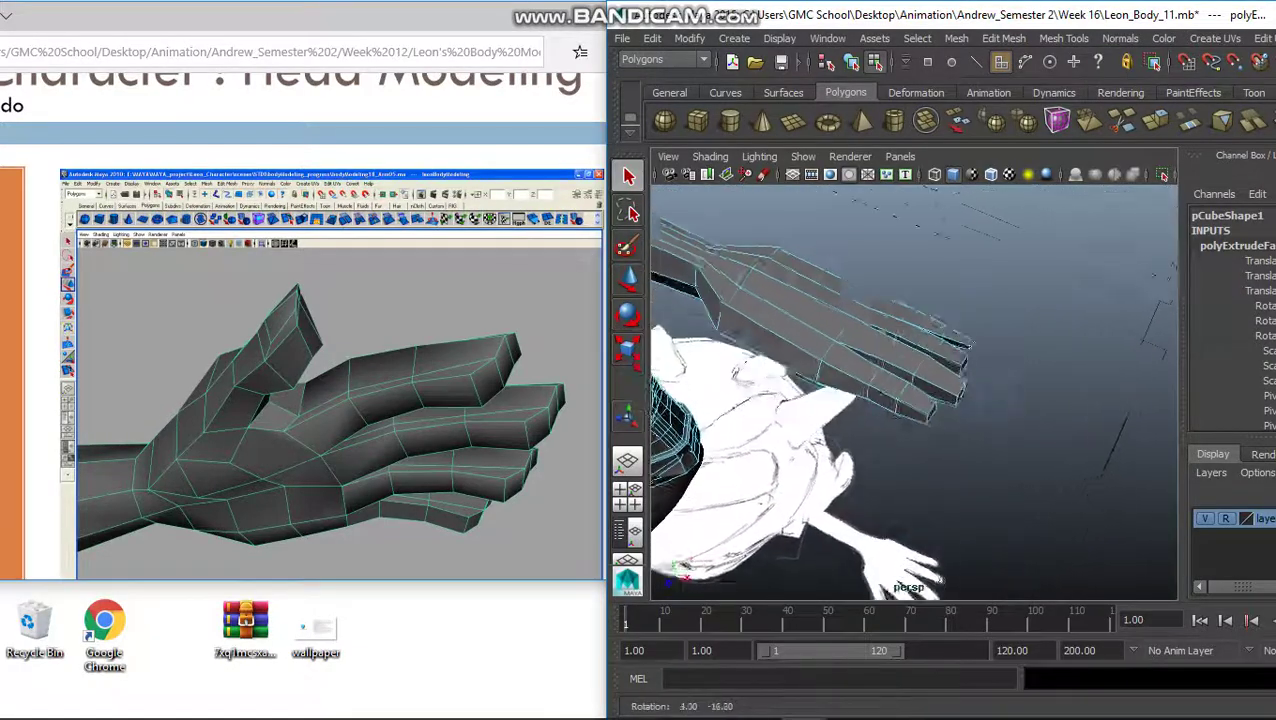
pyautogui.keyDown('alt'); pyautogui.moveTo(880, 360); pyautogui.dragTo(900, 380, button='right'); pyautogui.keyUp('alt')
pyautogui.keyDown('alt'); pyautogui.moveTo(915, 195); pyautogui.dragTo(722, 200); pyautogui.keyUp('alt')
pyautogui.keyDown('alt'); pyautogui.moveTo(1018, 312); pyautogui.dragTo(970, 342); pyautogui.keyUp('alt')
# Return the mesh to its unsmoothed display and adjust the inner vertices of the little finger's tip in vertex mode.
pyautogui.rightClick(966, 292)
pyautogui.click(889, 291)
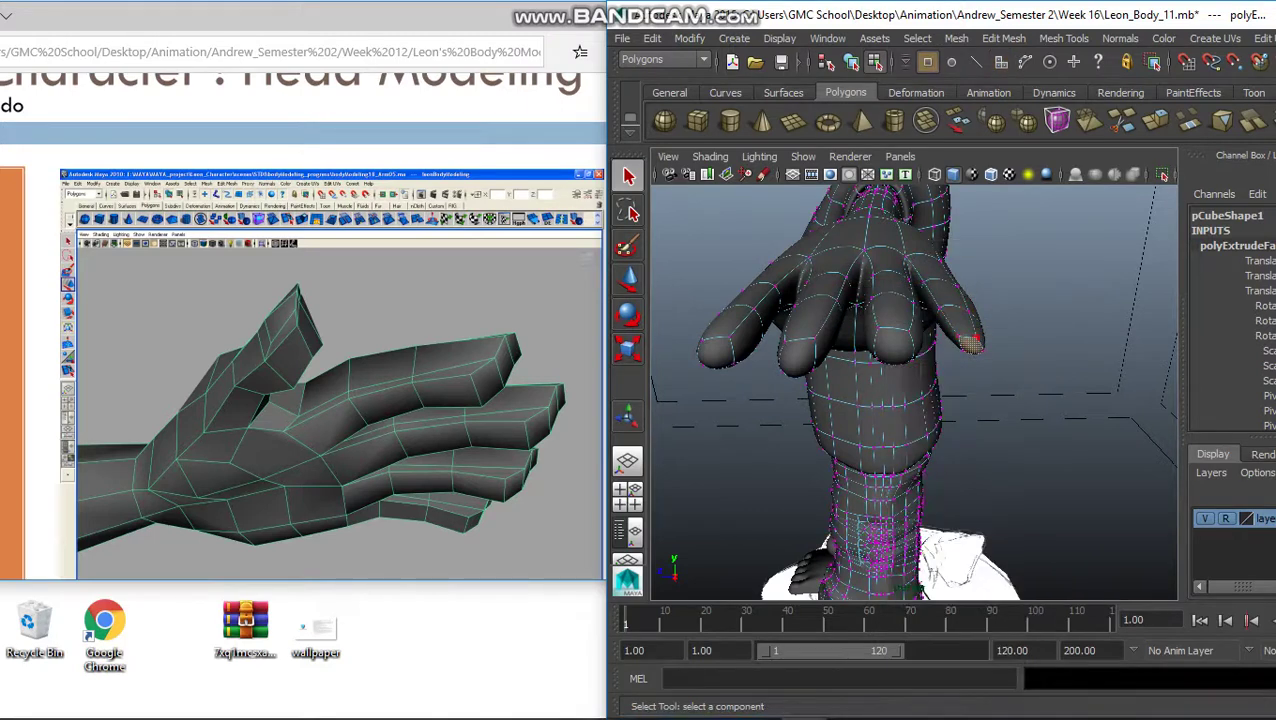
pyautogui.press('1')
pyautogui.keyDown('alt'); pyautogui.moveTo(972, 342); pyautogui.dragTo(1000, 322); pyautogui.keyUp('alt')
pyautogui.click(944, 320)
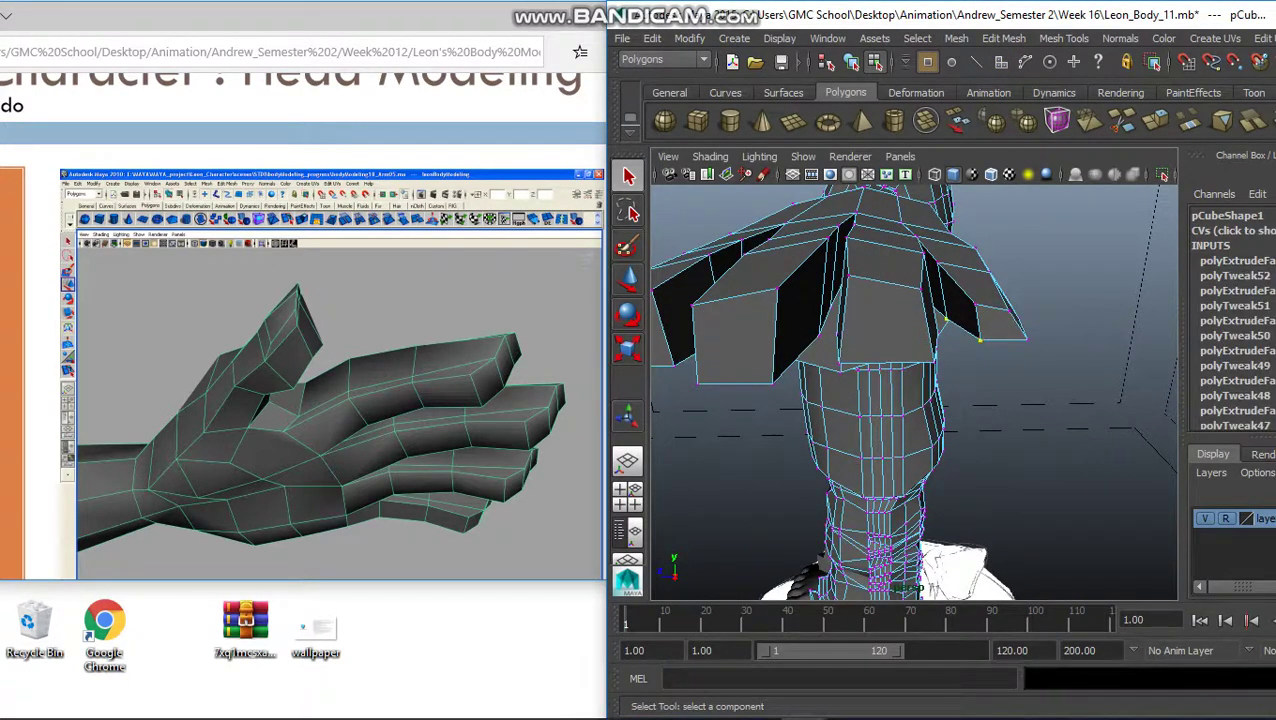
pyautogui.press('w')
pyautogui.click(875, 328)
# Shift the little finger's tip vertices sideways and raise the inner pair slightly to shape the fingertip.
pyautogui.keyDown('alt'); pyautogui.moveTo(958, 330); pyautogui.dragTo(870, 370); pyautogui.keyUp('alt')
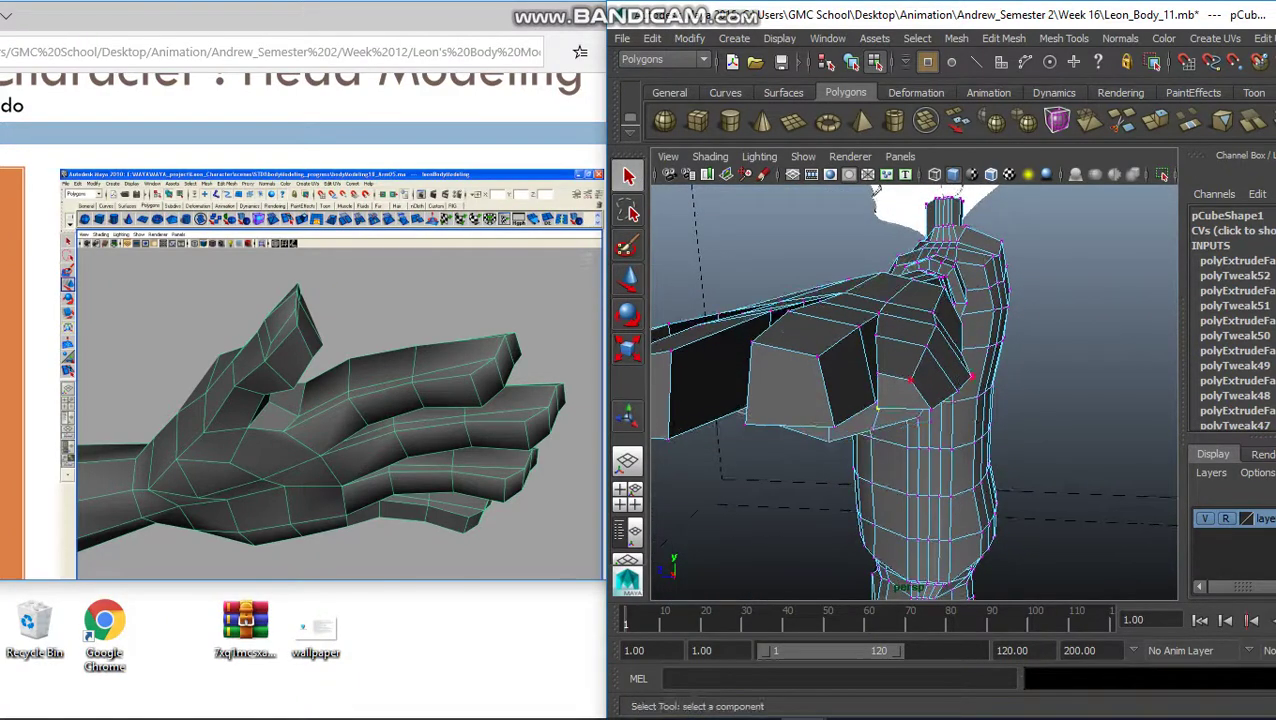
pyautogui.press('w')
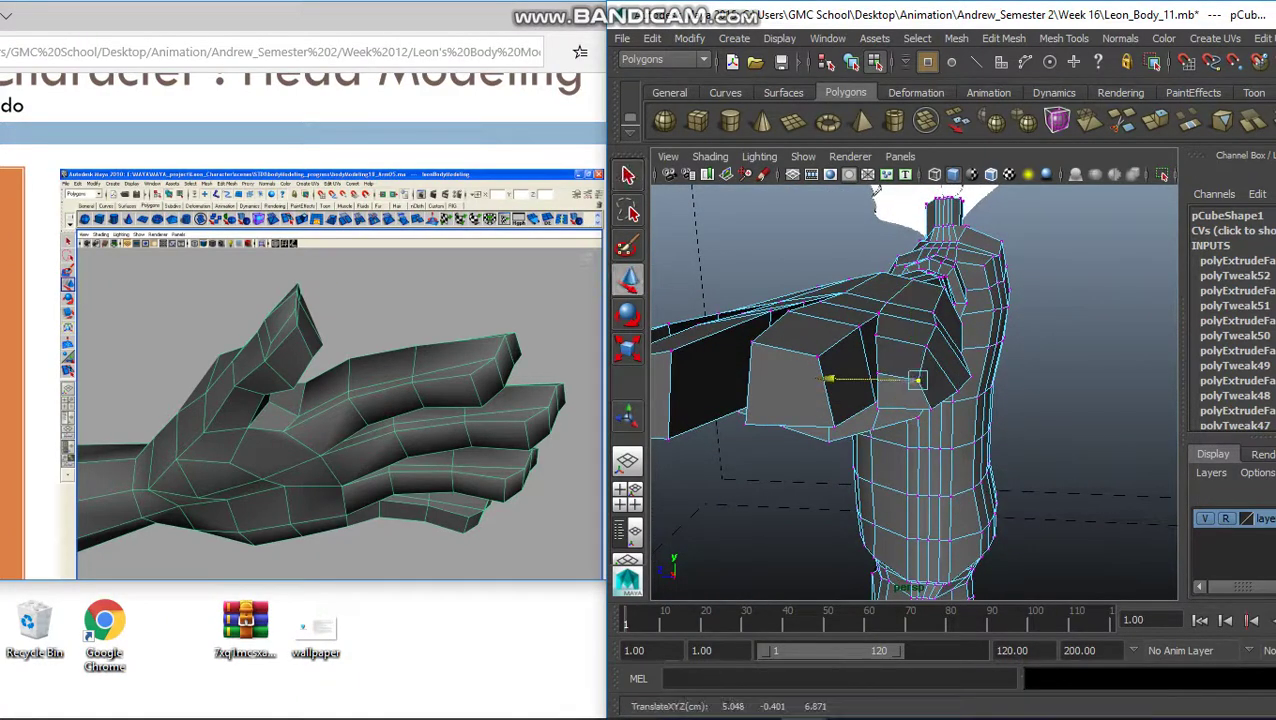
pyautogui.press('q')
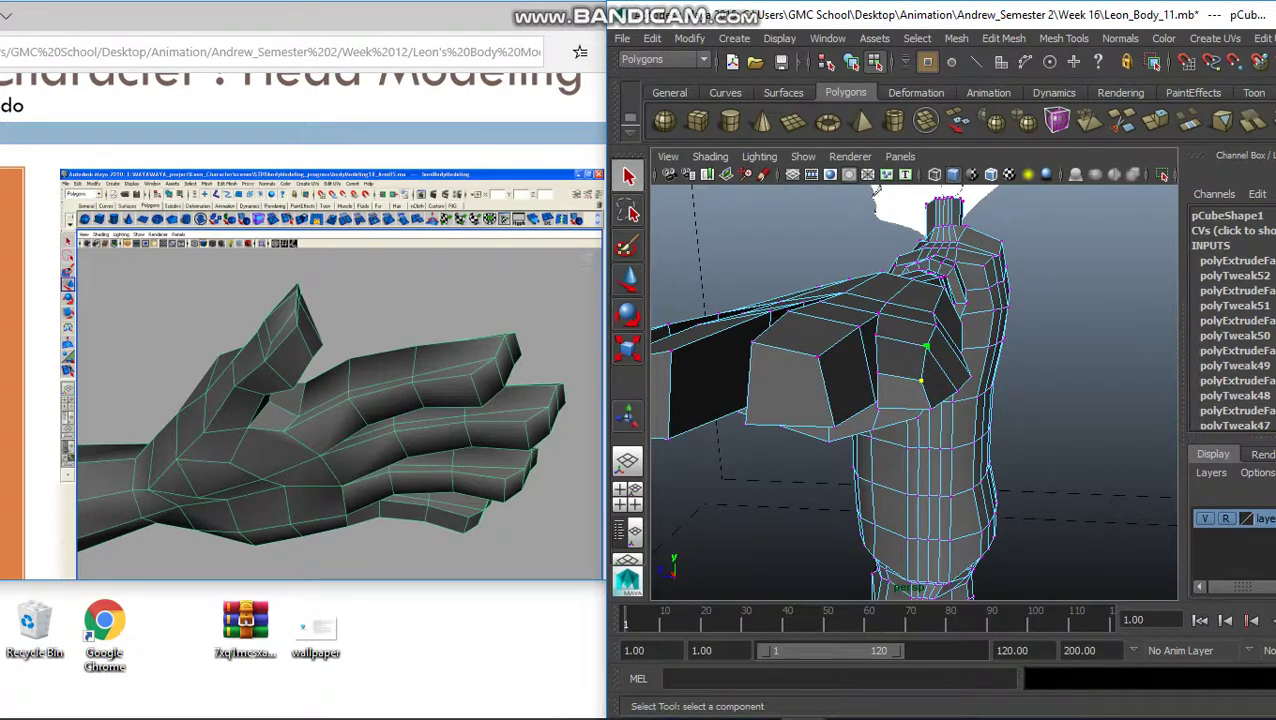
pyautogui.press('w')
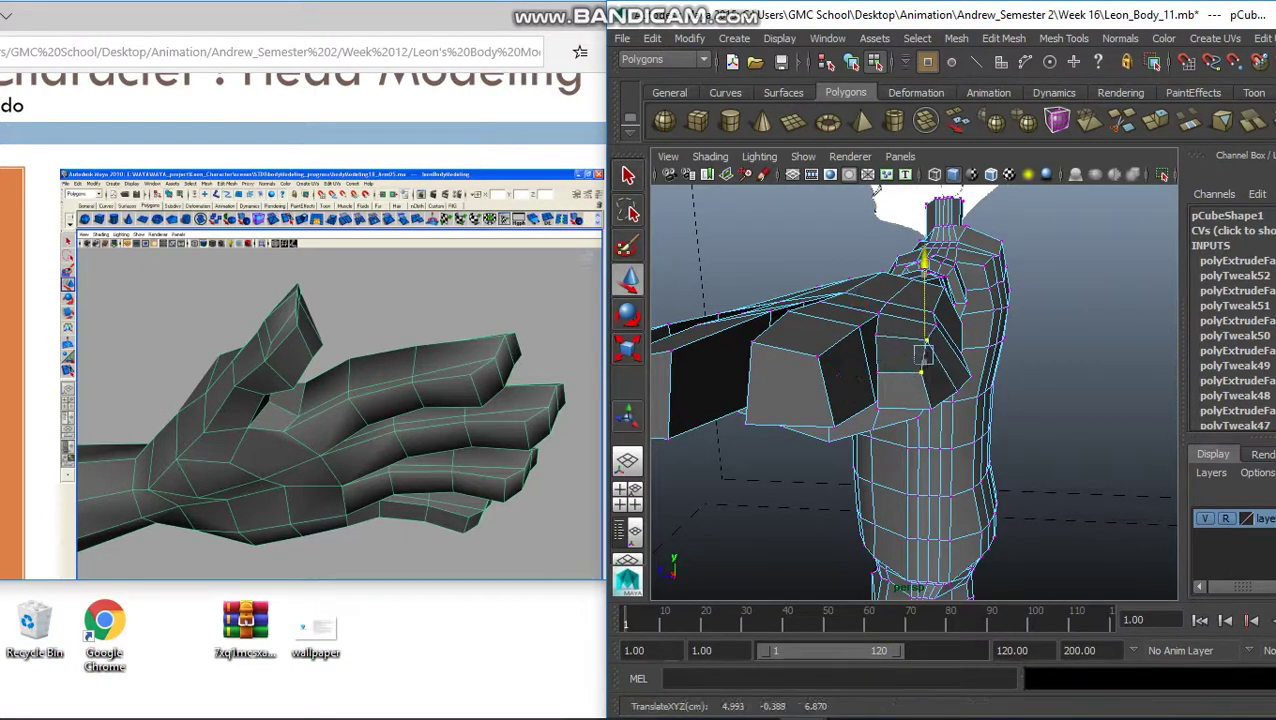
pyautogui.press('q')
# Move the lower outer vertices of the little finger slightly inward to slim the finger.
pyautogui.keyDown('alt'); pyautogui.moveTo(900, 400); pyautogui.dragTo(860, 380); pyautogui.keyUp('alt')
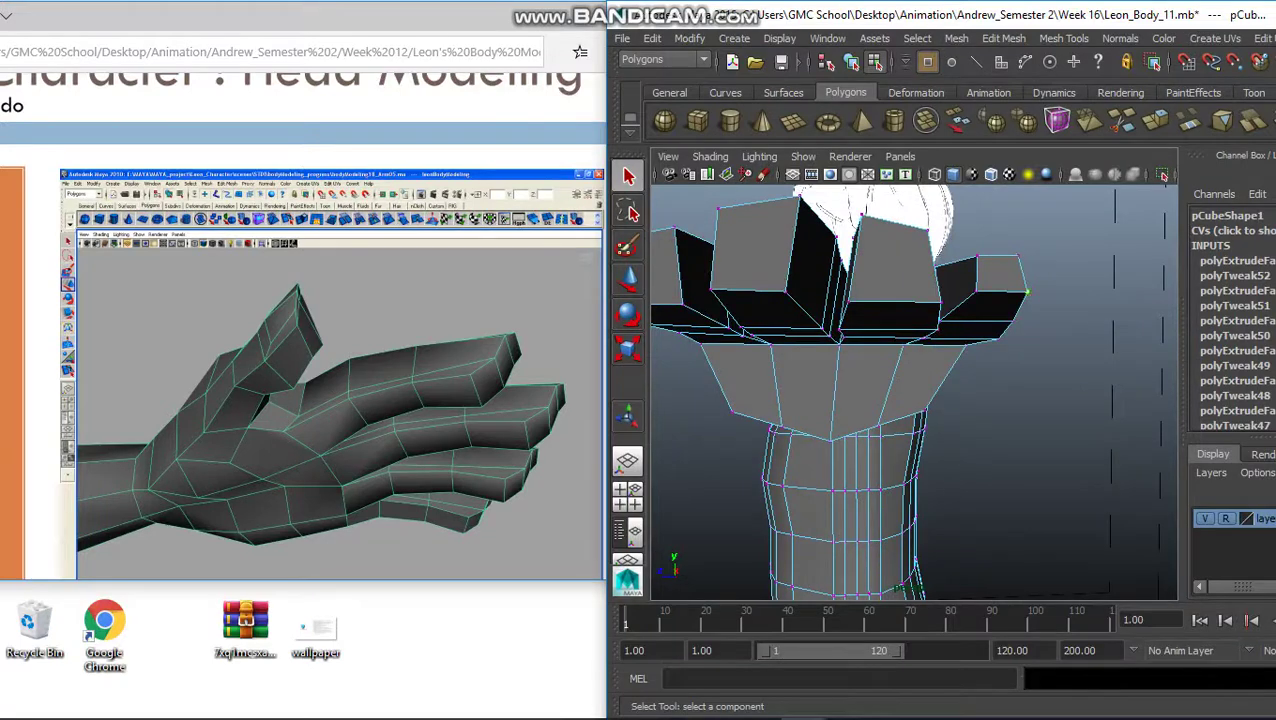
pyautogui.press('w')
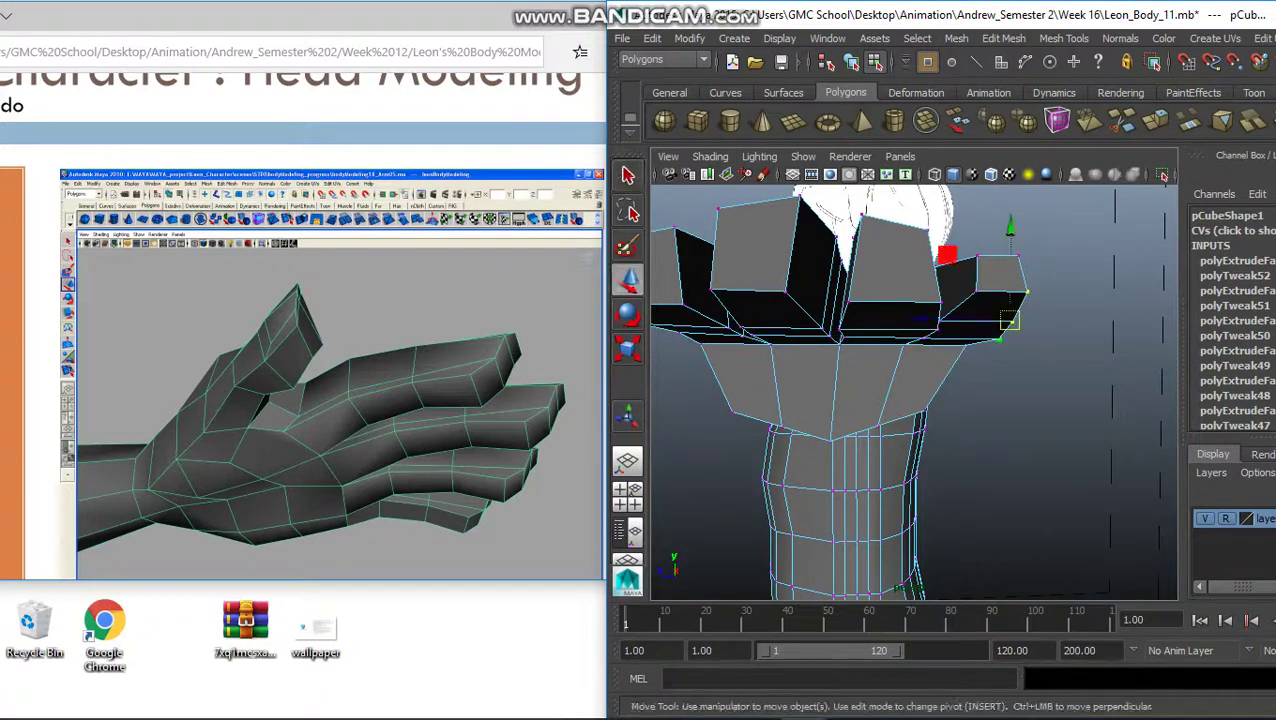
pyautogui.moveTo(1008, 321); pyautogui.dragTo(997, 321)
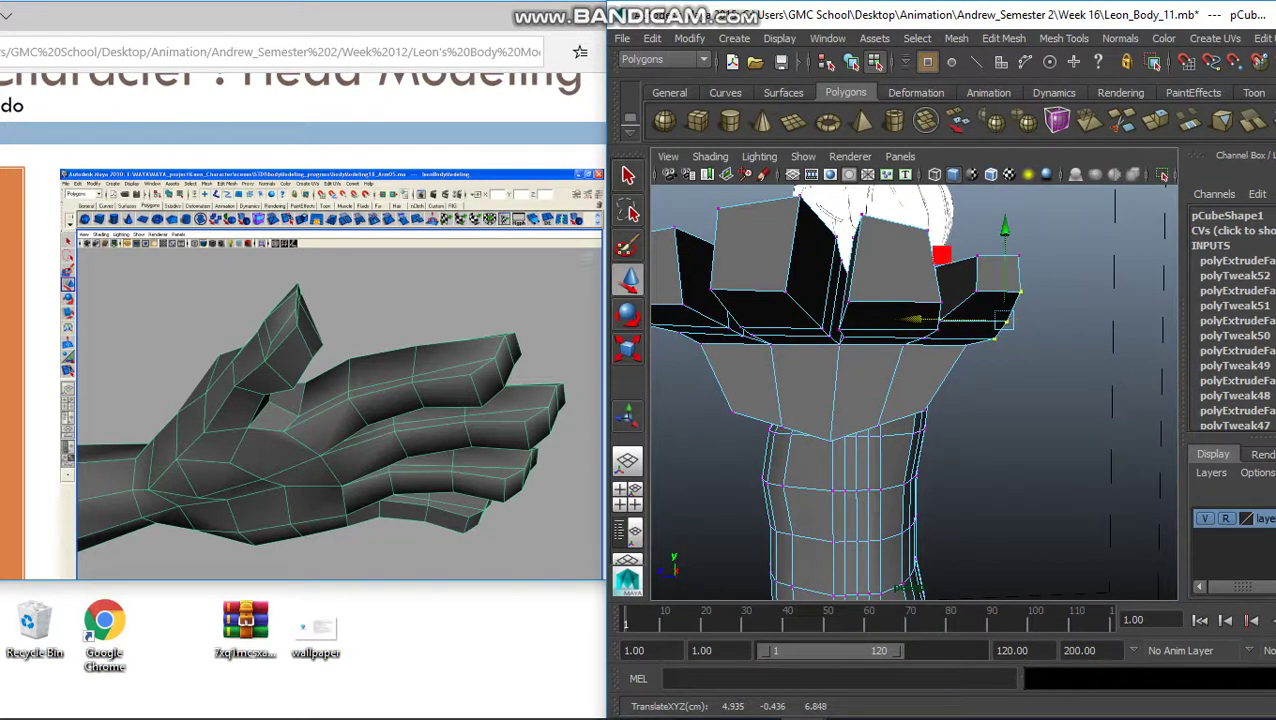
pyautogui.press('q')
# Show the smoothed hand and split the edge ring through the vertical edge on the finger's side.
pyautogui.keyDown('alt'); pyautogui.moveTo(1000, 322); pyautogui.dragTo(1165, 363, button='right'); pyautogui.keyUp('alt')
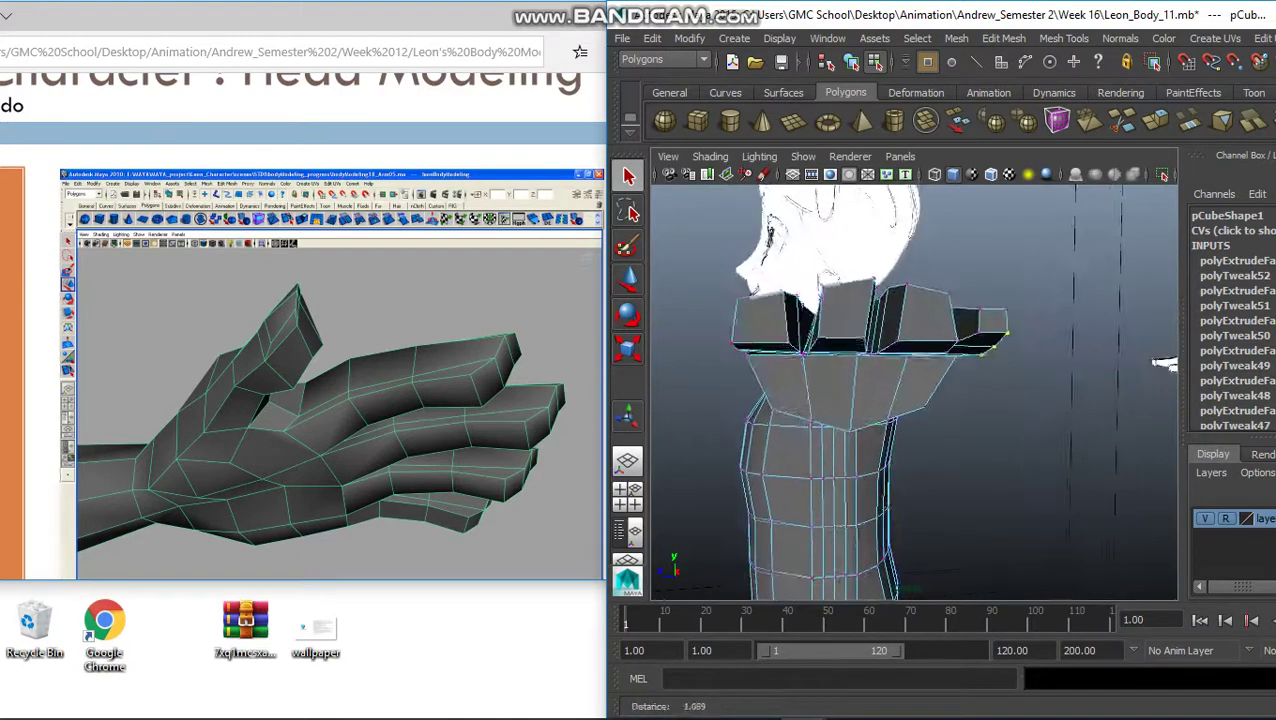
pyautogui.keyDown('alt'); pyautogui.moveTo(1165, 363); pyautogui.dragTo(825, 322); pyautogui.keyUp('alt')
pyautogui.press('3')
pyautogui.moveTo(963, 300); pyautogui.dragTo(885, 250, button='right')
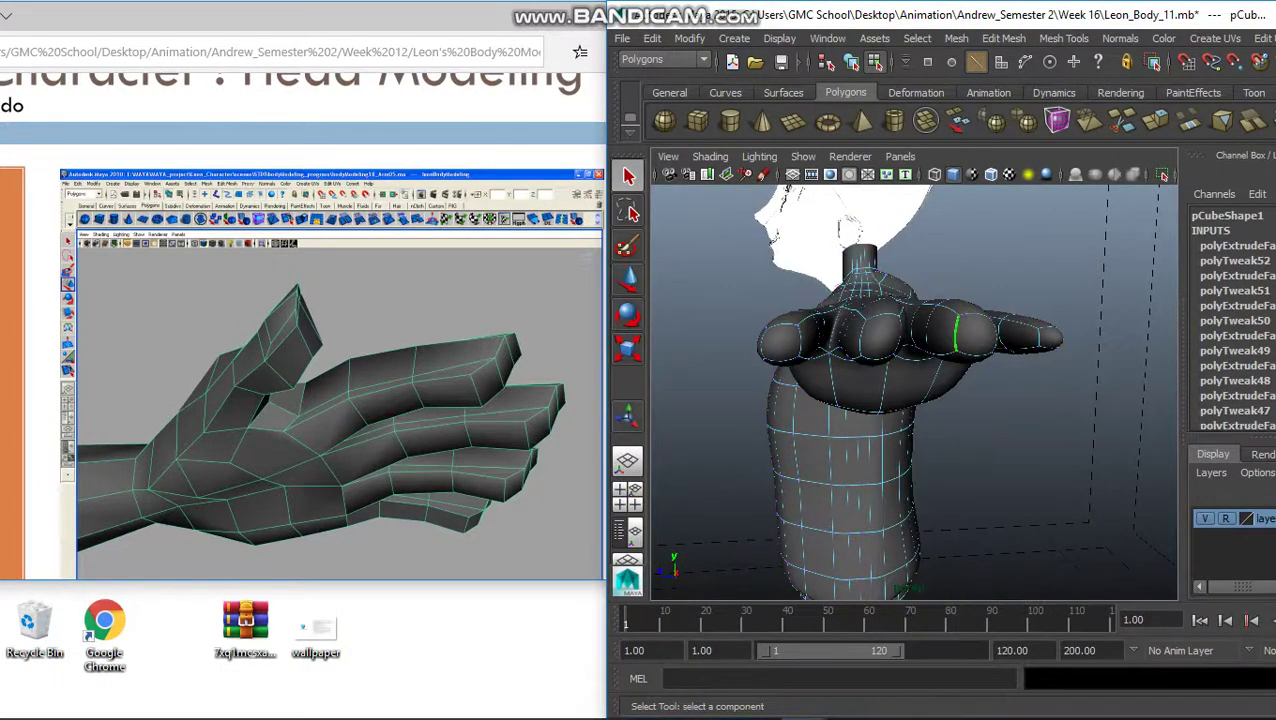
pyautogui.keyDown('ctrl'); pyautogui.moveTo(965, 328); pyautogui.dragTo(896, 367, button='right'); pyautogui.keyUp('ctrl')
# Select the row of knuckle vertices at the base of the fingers and move it along the hand.
pyautogui.keyDown('alt'); pyautogui.moveTo(900, 340); pyautogui.dragTo(1035, 212); pyautogui.keyUp('alt')
pyautogui.moveTo(911, 291); pyautogui.dragTo(830, 288, button='right')
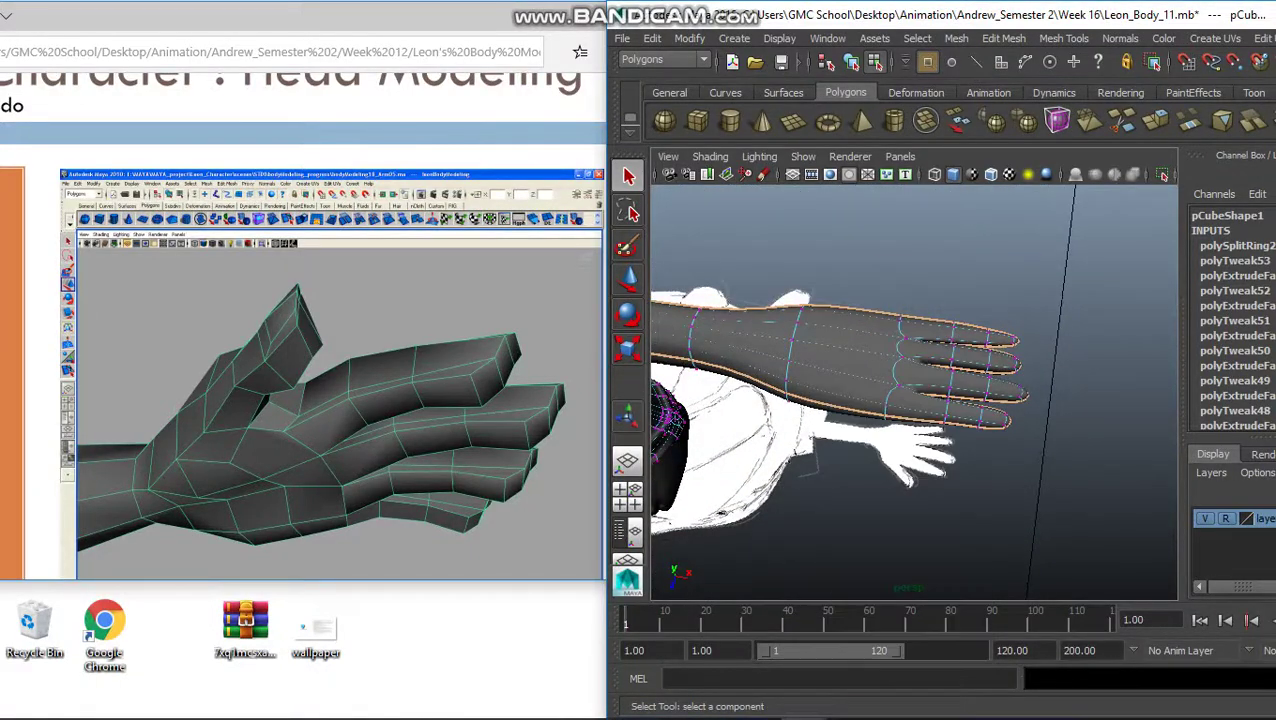
pyautogui.keyDown('alt'); pyautogui.moveTo(830, 288); pyautogui.dragTo(910, 450); pyautogui.keyUp('alt')
pyautogui.press('w')
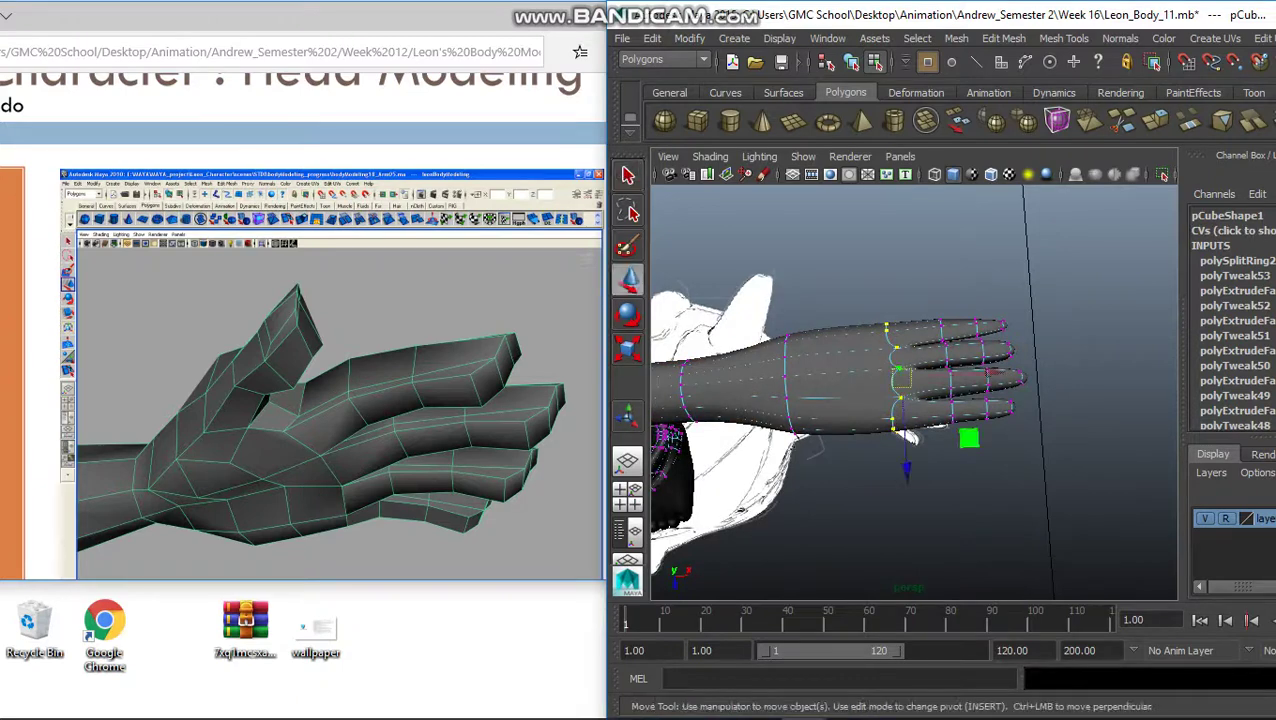
pyautogui.moveTo(903, 378); pyautogui.dragTo(995, 373)
pyautogui.press('q')
# Select all finger and knuckle vertices and move them back toward the wrist to shorten the palm.
pyautogui.keyDown('alt'); pyautogui.moveTo(880, 400); pyautogui.dragTo(940, 400); pyautogui.keyUp('alt')
pyautogui.moveTo(1000, 330); pyautogui.dragTo(1085, 430)
pyautogui.press('w')
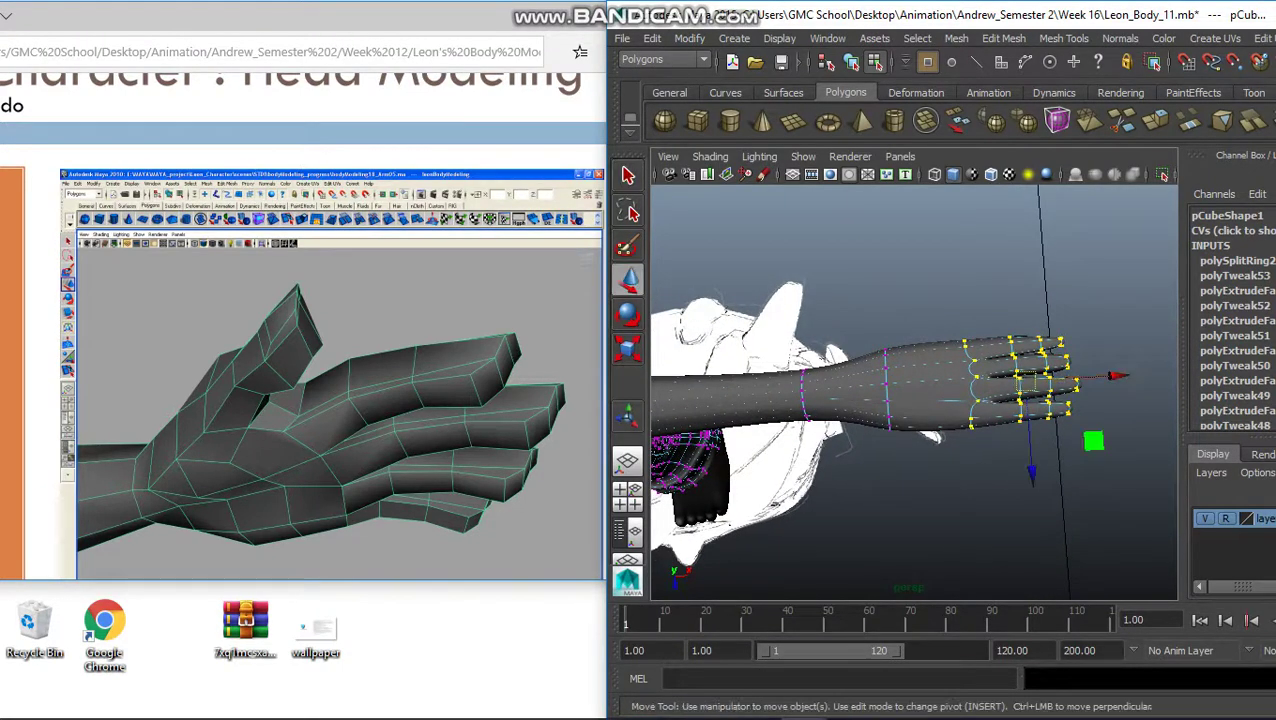
pyautogui.moveTo(1090, 377); pyautogui.dragTo(1095, 377)
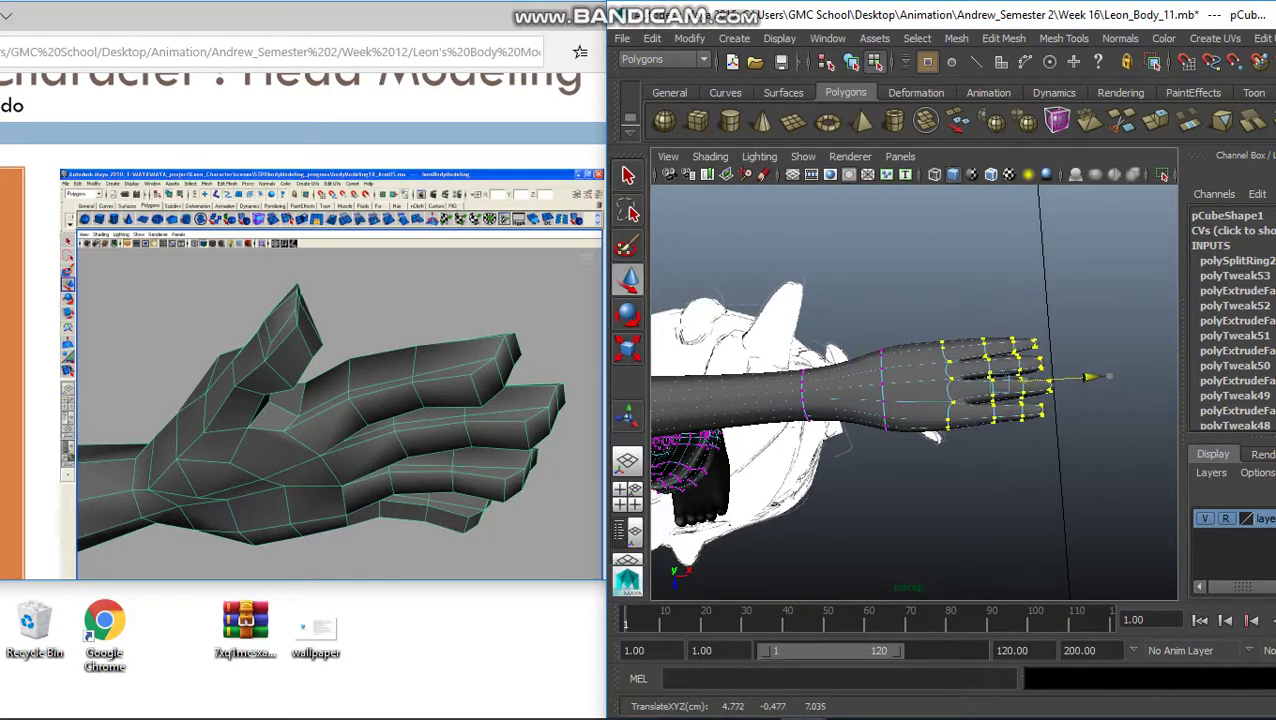
pyautogui.press('q')
# Move the vertices along the palm's little-finger side slightly outward in the top view.
pyautogui.keyDown('alt'); pyautogui.moveTo(1000, 380); pyautogui.dragTo(912, 330); pyautogui.keyUp('alt')
pyautogui.press('space')
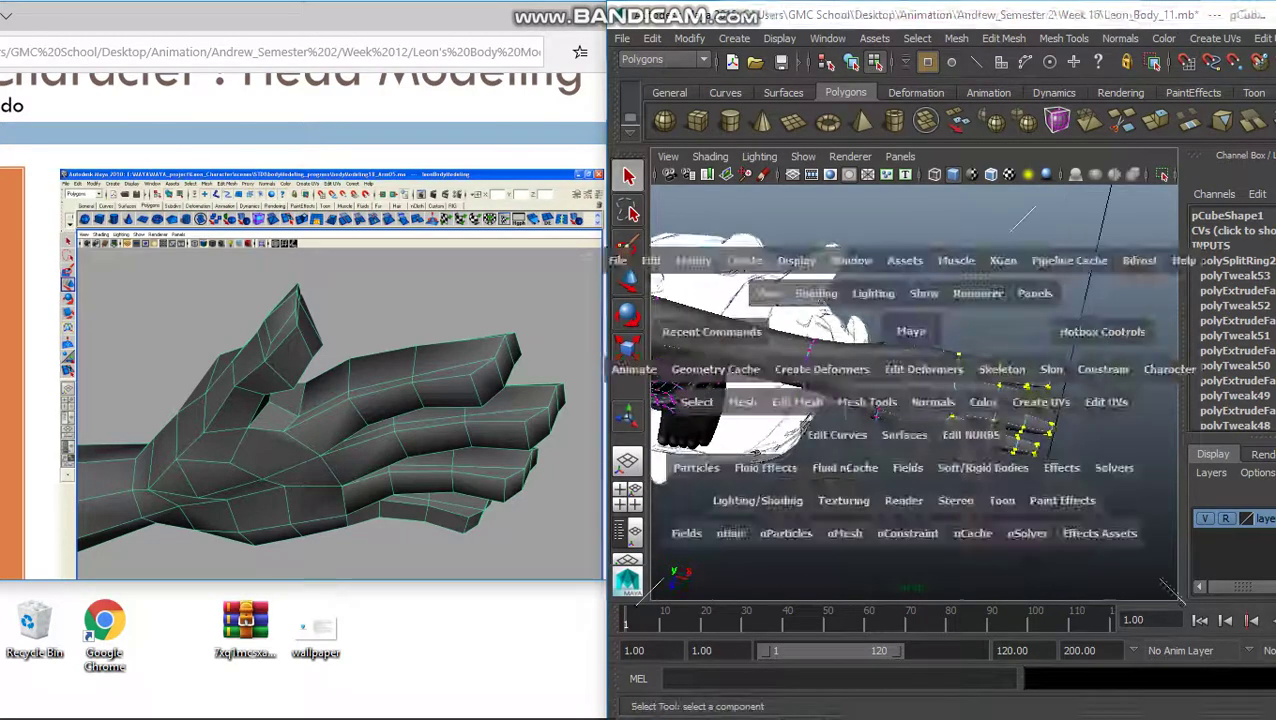
pyautogui.press('space')
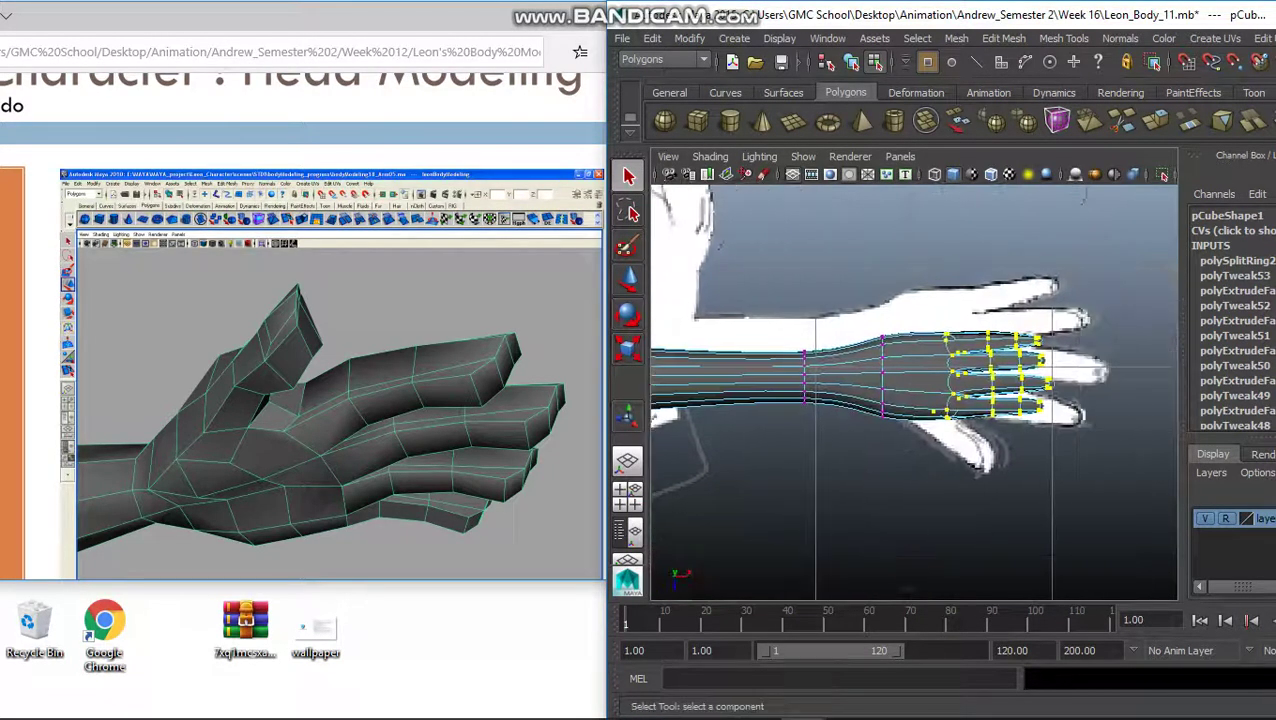
pyautogui.press('w')
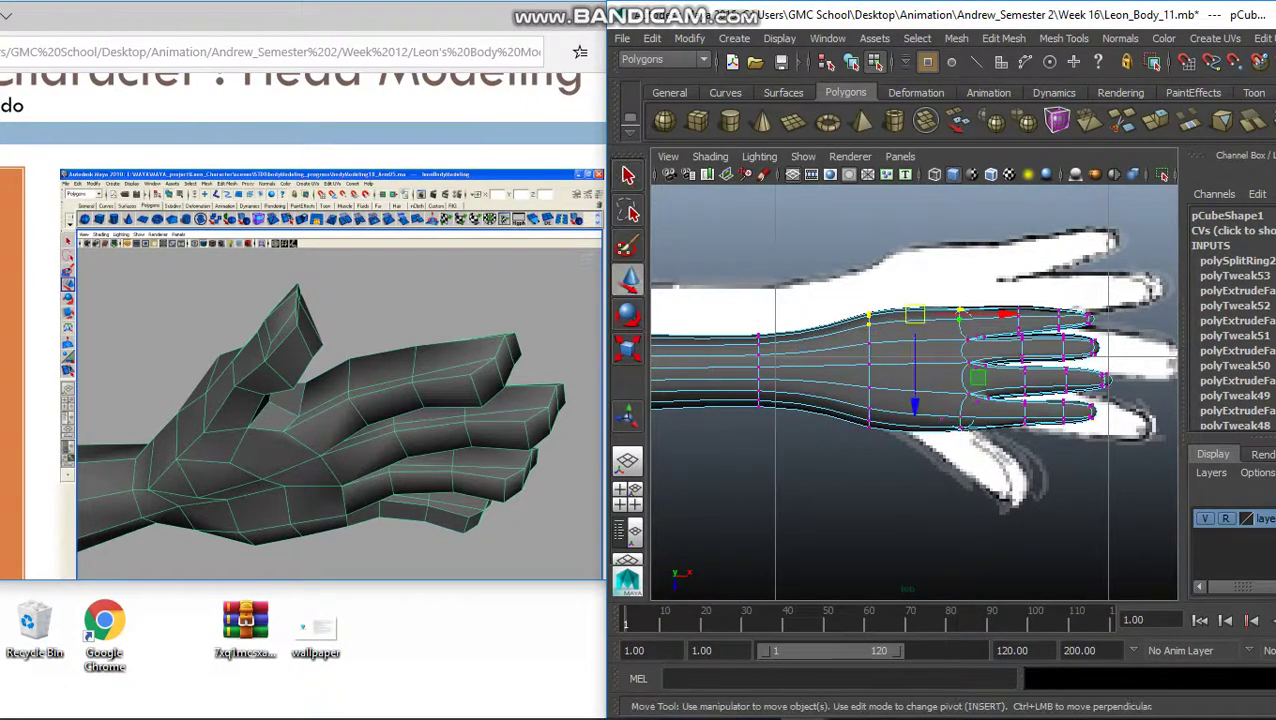
pyautogui.moveTo(855, 303); pyautogui.dragTo(968, 326)
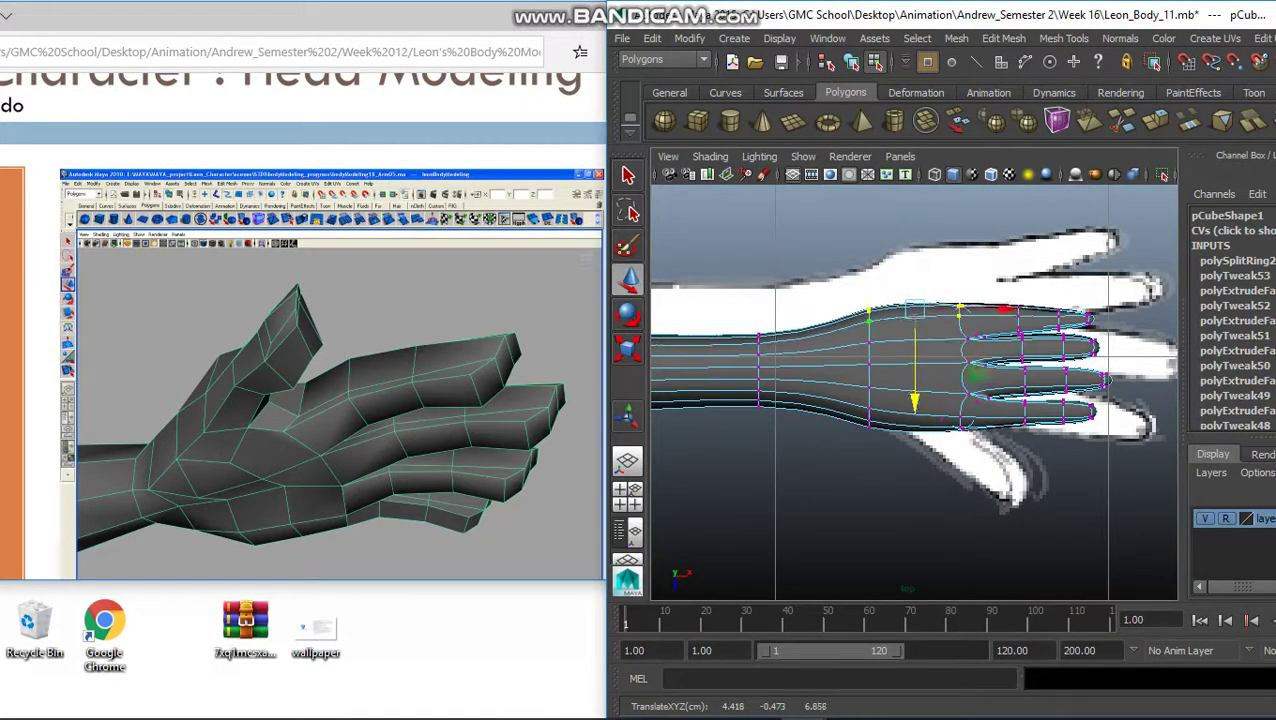
pyautogui.press('q')
# Move the palm's corner vertices nearest the wrist on the little-finger side farther outward.
pyautogui.click(868, 304)
pyautogui.press('w')
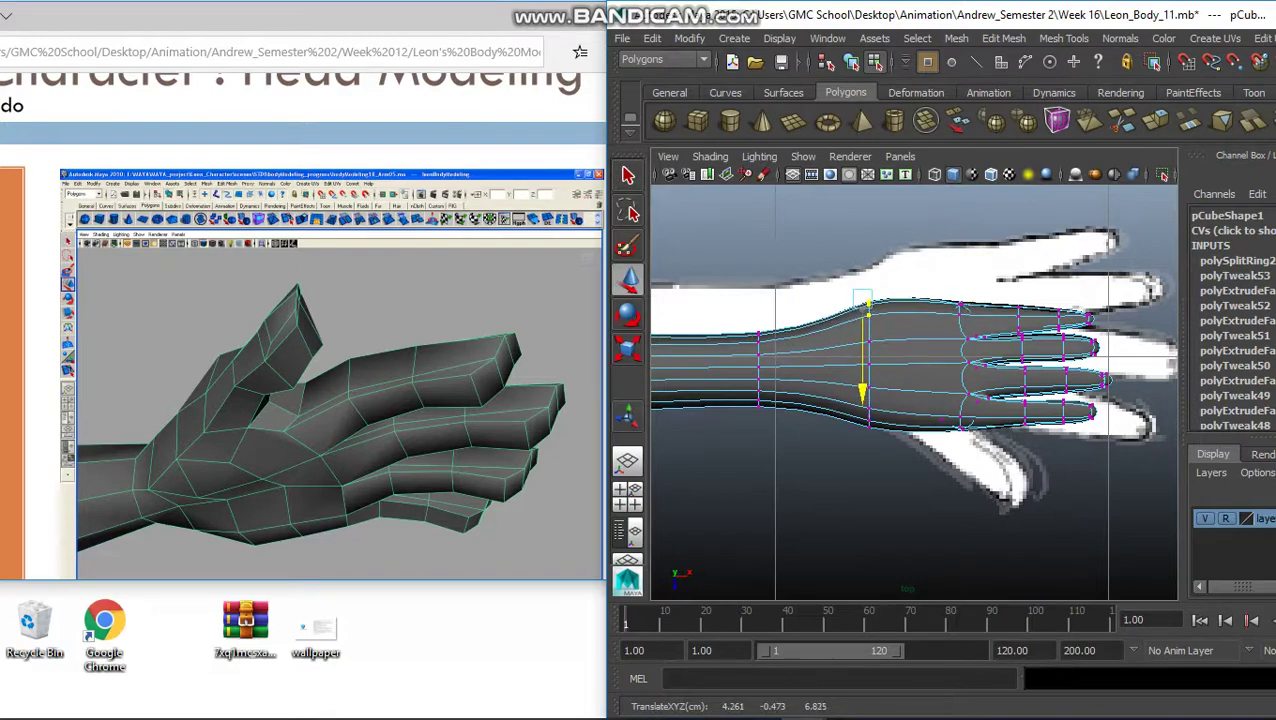
pyautogui.press('q')
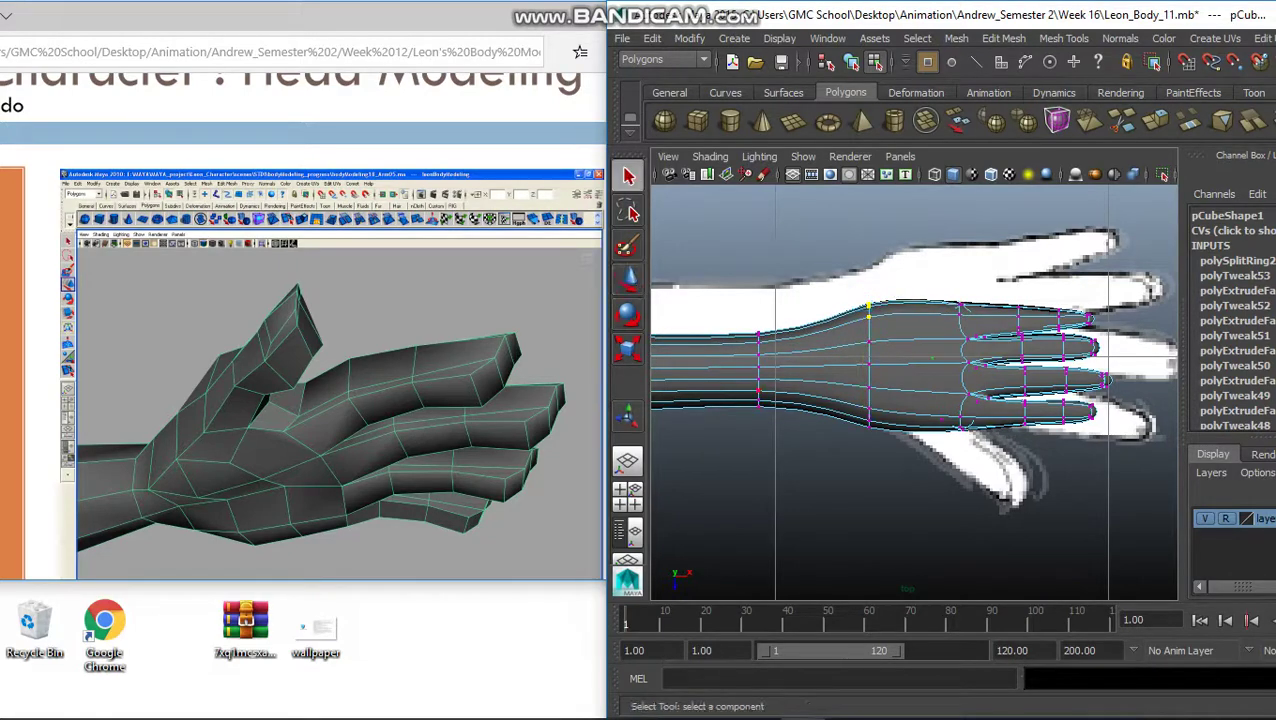
# Extrude the thumb-side face of the palm in the unsmoothed perspective view and pull it outward.
pyautogui.press('space')
pyautogui.press('space')
pyautogui.keyDown('alt'); pyautogui.moveTo(900, 380); pyautogui.dragTo(980, 360); pyautogui.keyUp('alt')
pyautogui.moveTo(916, 307); pyautogui.dragTo(918, 331, button='right')
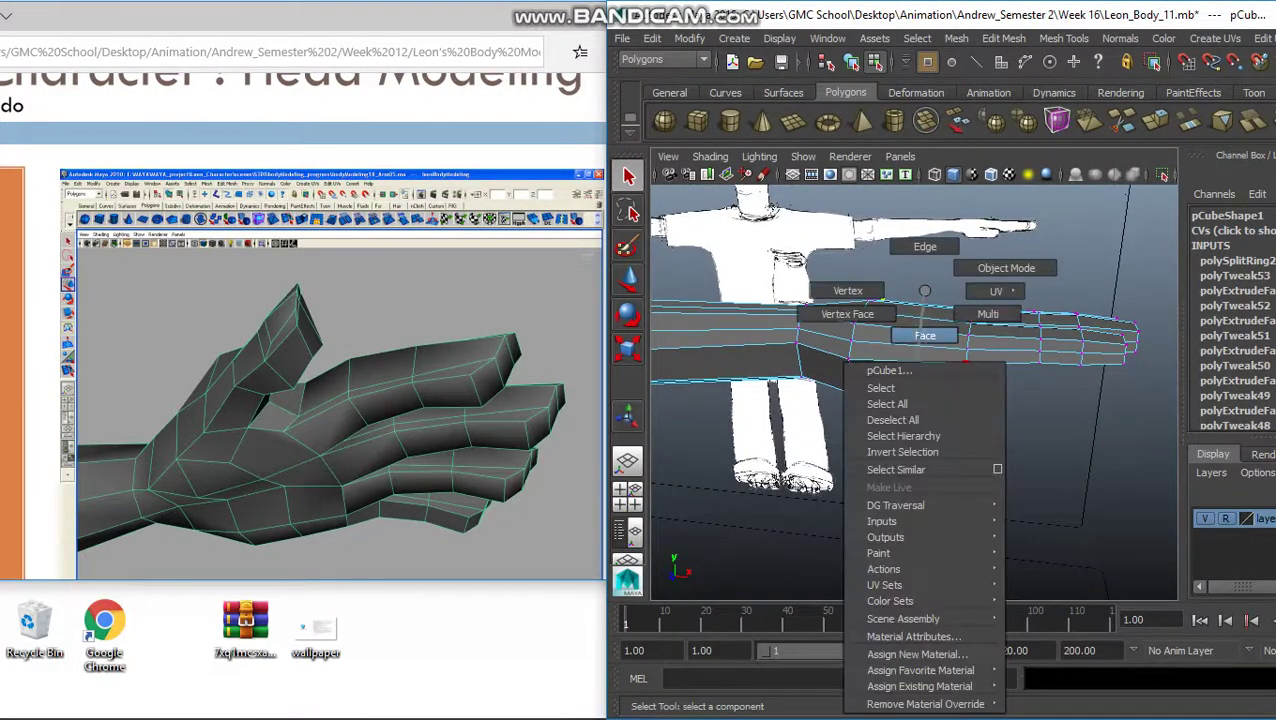
pyautogui.click(920, 379)
pyautogui.keyDown('alt'); pyautogui.moveTo(920, 379); pyautogui.dragTo(1030, 355); pyautogui.keyUp('alt')
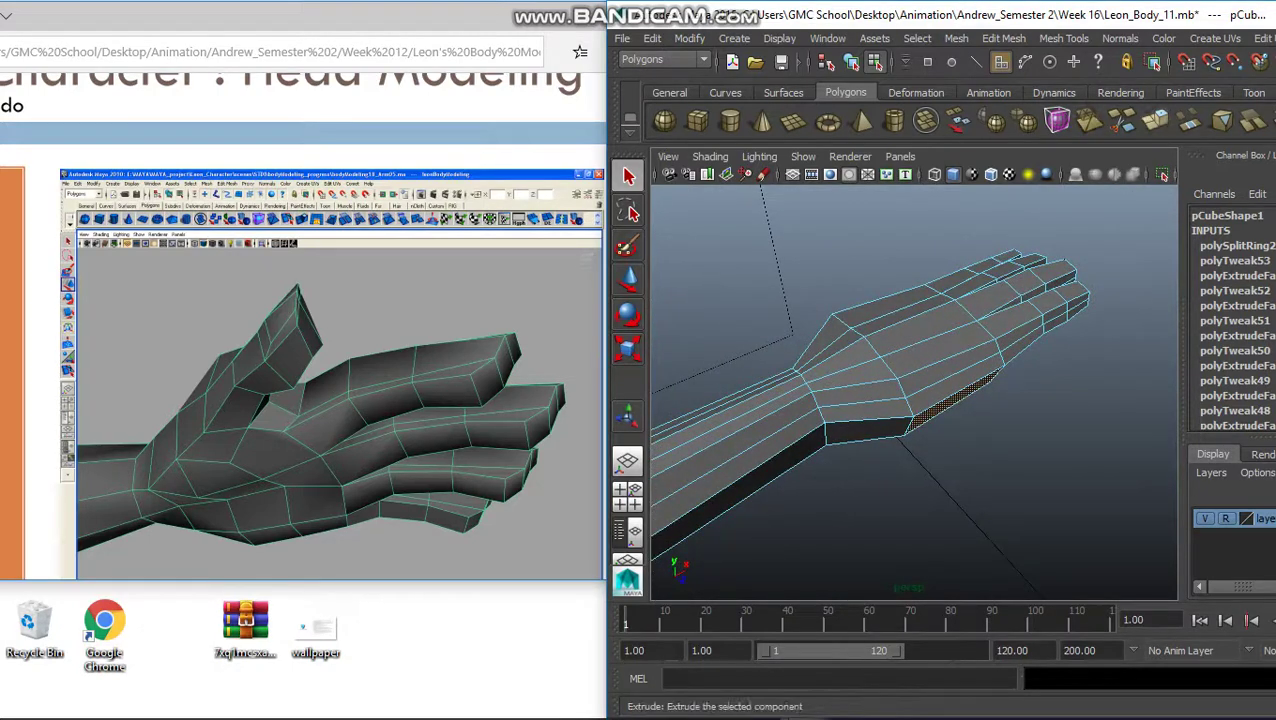
pyautogui.click(1057, 121)
pyautogui.keyDown('alt'); pyautogui.moveTo(950, 450); pyautogui.dragTo(1010, 445); pyautogui.keyUp('alt')
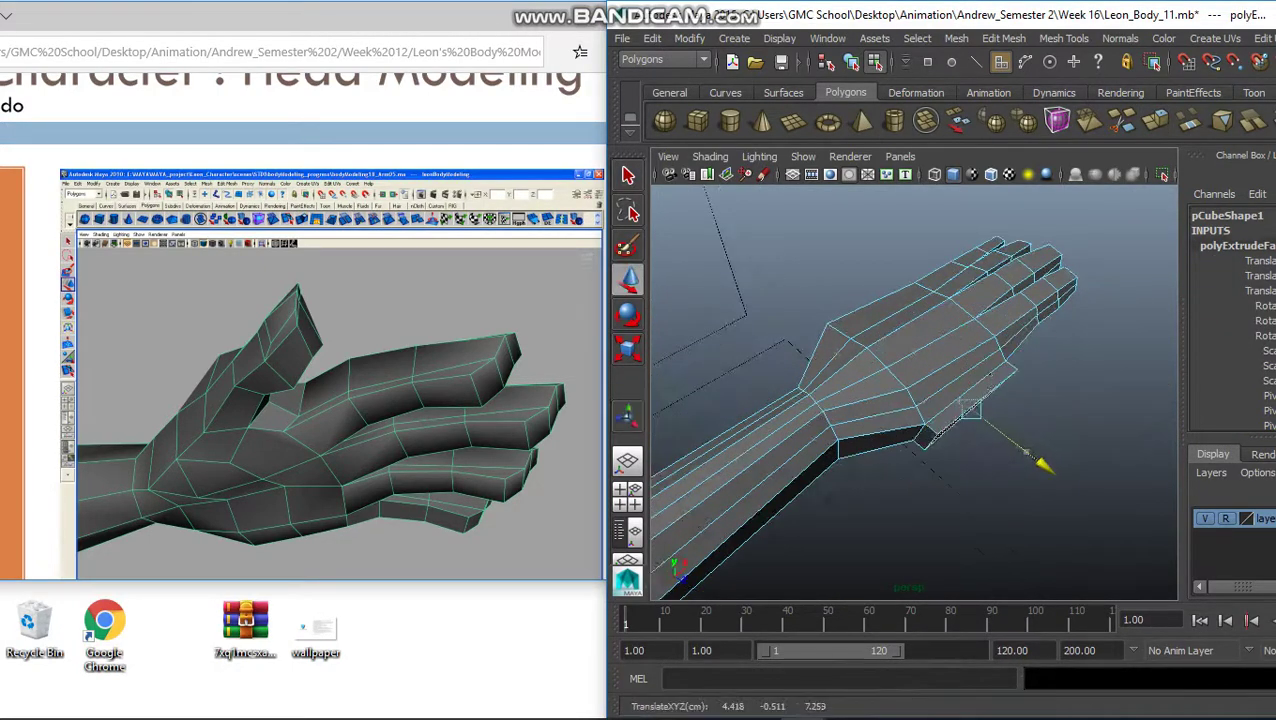
# Scale down the extruded thumb face on the palm's side and pull it slightly farther outward.
pyautogui.press('r')
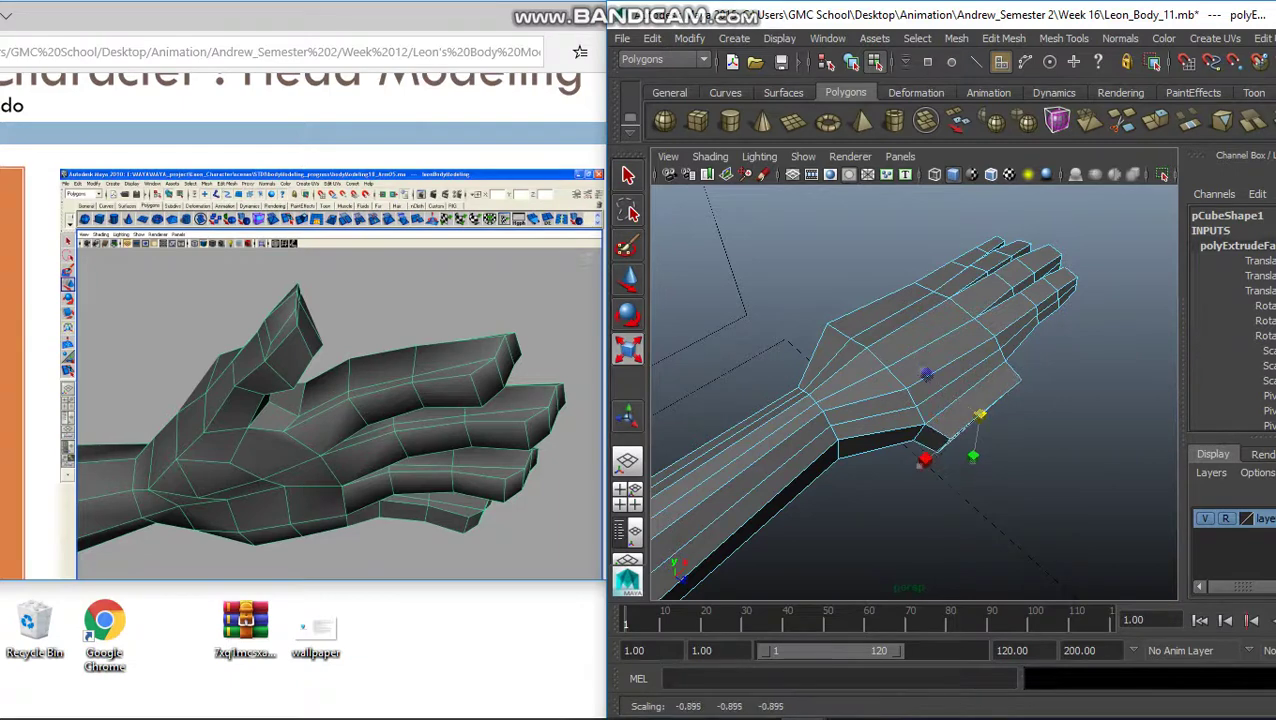
pyautogui.press('q')
pyautogui.keyDown('alt'); pyautogui.moveTo(900, 420); pyautogui.dragTo(990, 405); pyautogui.keyUp('alt')
pyautogui.press('w')
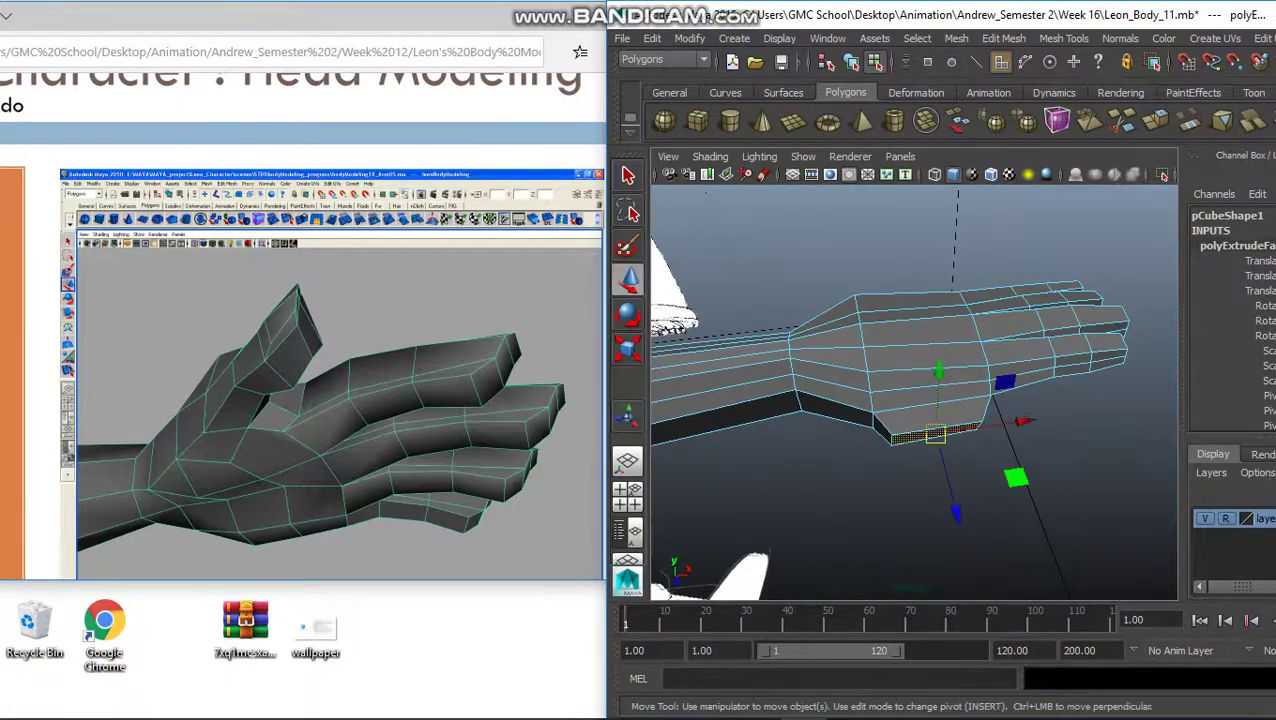
pyautogui.click(956, 512)
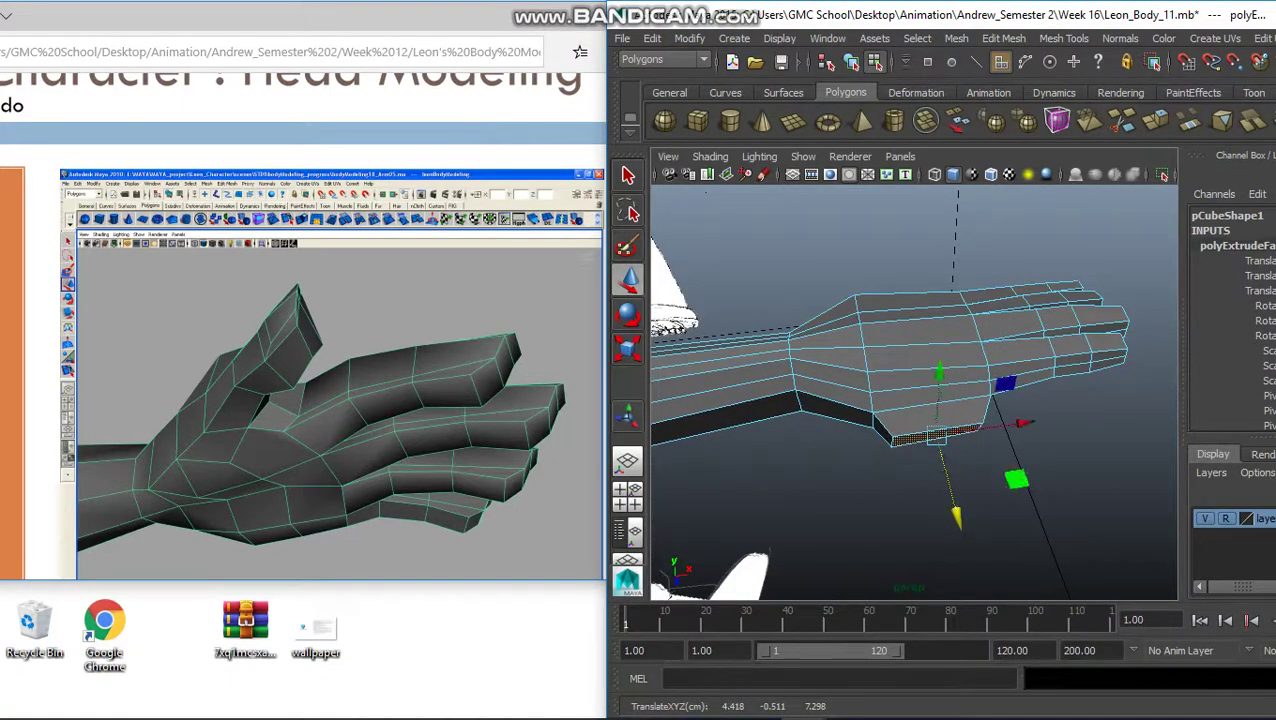
pyautogui.moveTo(956, 512); pyautogui.dragTo(956, 512)
# Scale down the next extruded thumb-base face and shift it toward the fingertips.
pyautogui.press('r')
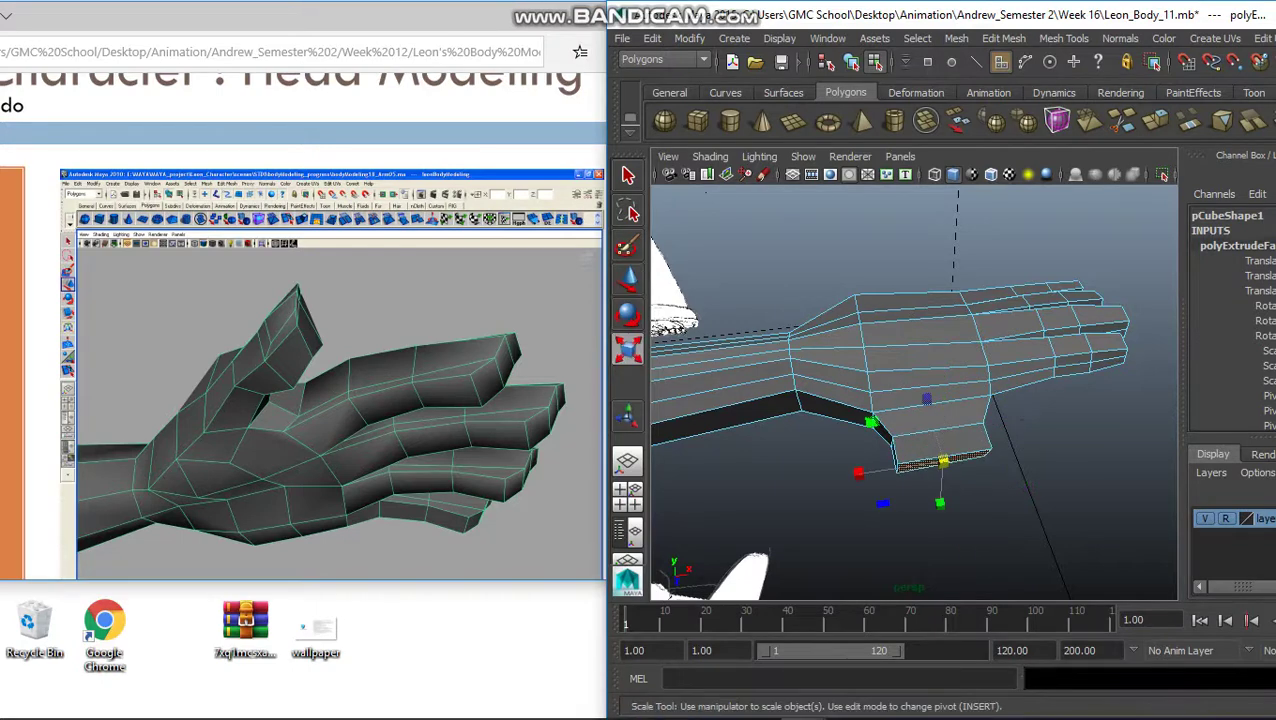
pyautogui.press('w')
pyautogui.moveTo(1030, 449); pyautogui.dragTo(1030, 449)
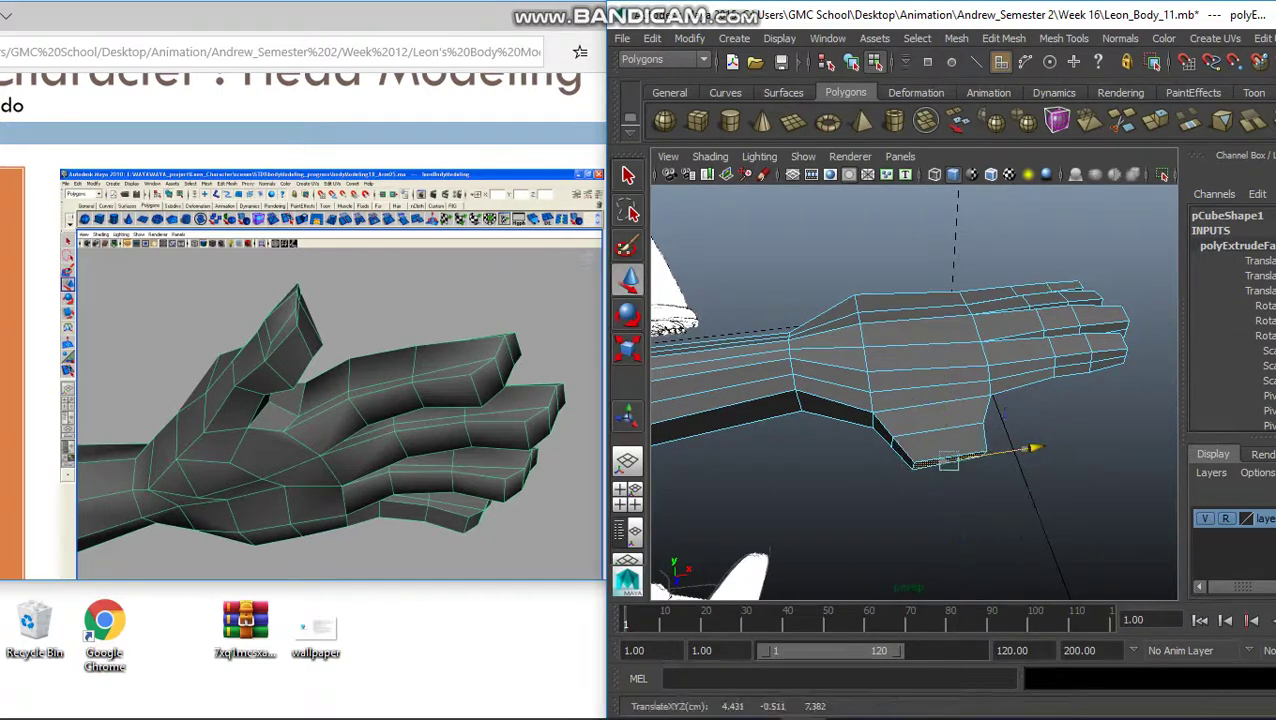
# Extrude the fingertip-facing face of the thumb base forward to form the thumb's first segments.
pyautogui.press('q')
pyautogui.keyDown('alt'); pyautogui.moveTo(926, 445); pyautogui.dragTo(850, 418); pyautogui.keyUp('alt')
pyautogui.click(890, 432)
pyautogui.hotkey('ctrl', 'e')
pyautogui.moveTo(958, 444); pyautogui.dragTo(885, 450)
pyautogui.hotkey('ctrl', 'e')
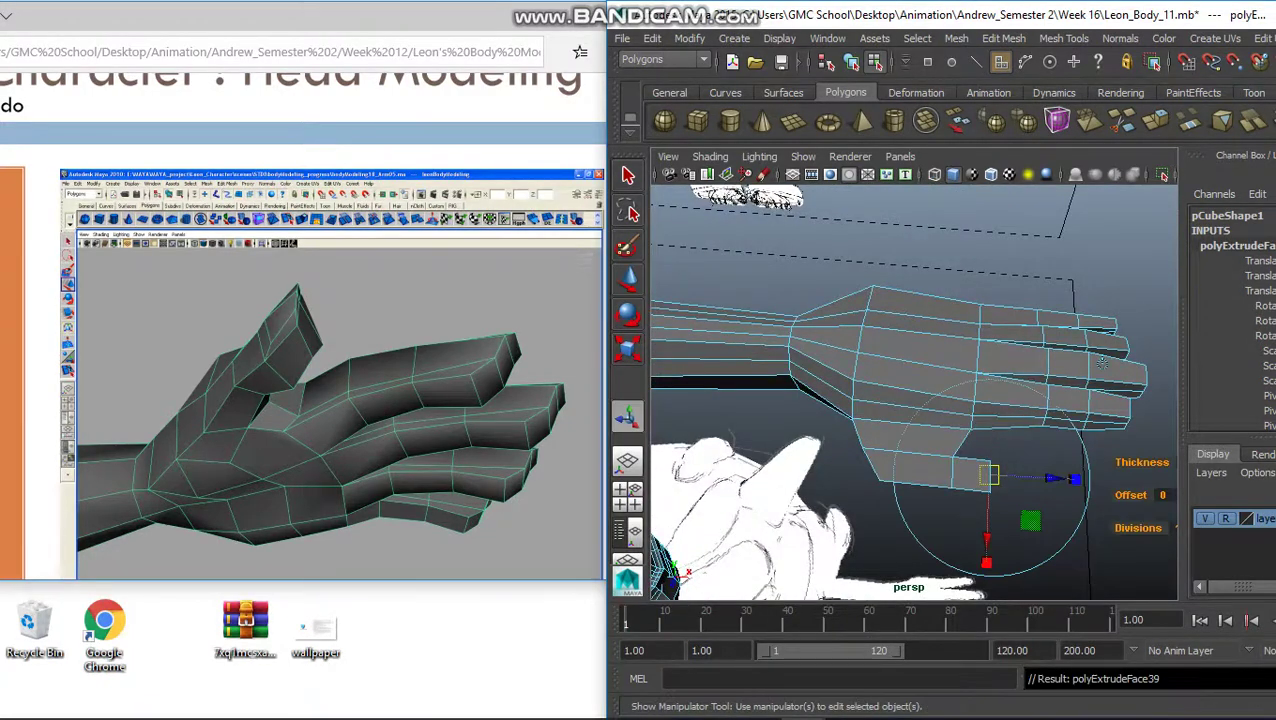
# Move the vertices at the crook between thumb and palm in the top view, following the hand reference.
pyautogui.keyDown('alt'); pyautogui.moveTo(1068, 500); pyautogui.dragTo(990, 495); pyautogui.keyUp('alt')
pyautogui.press('q')
pyautogui.moveTo(935, 292); pyautogui.dragTo(862, 292, button='right')
pyautogui.click(935, 456)
pyautogui.moveTo(935, 456)
pyautogui.keyDown('alt'); pyautogui.mouseDown()
pyautogui.moveTo(900, 450)
pyautogui.moveTo(958, 449)
pyautogui.mouseUp(); pyautogui.keyUp('alt')
pyautogui.press('space')
pyautogui.press('space')
pyautogui.press('w')
pyautogui.press('q')
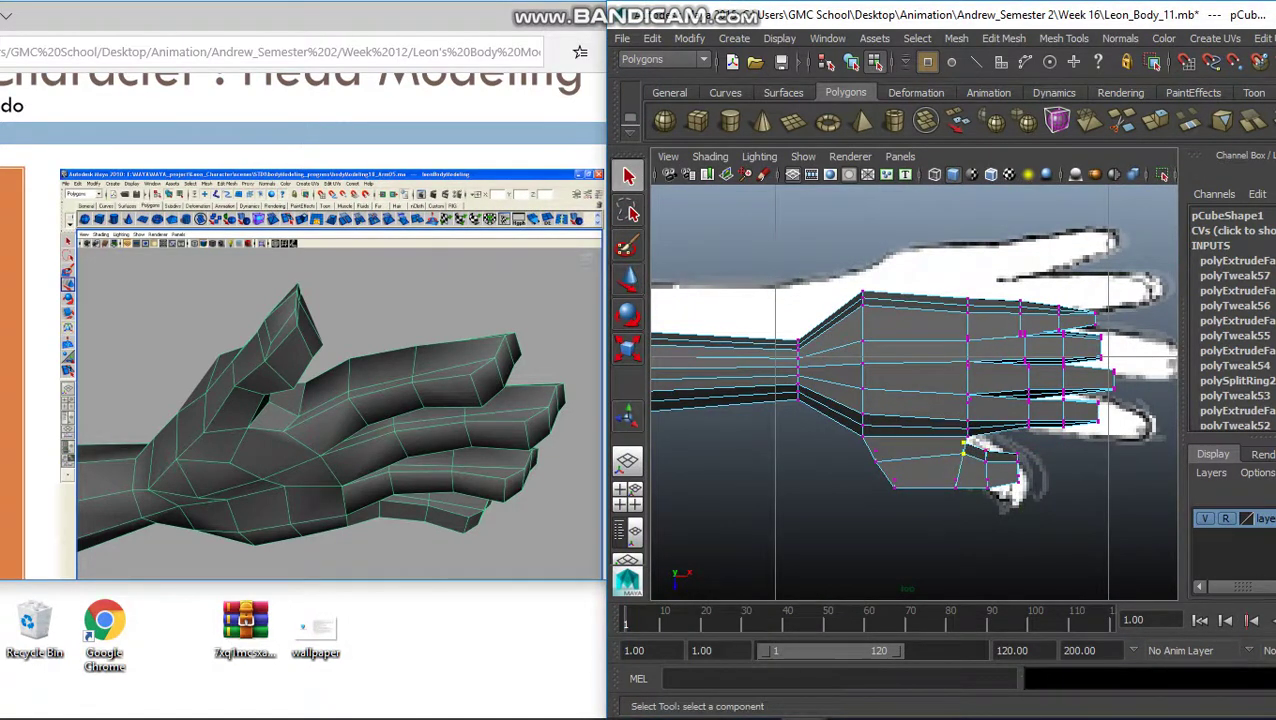
# Move the thumb base's outer corner vertices inward toward the palm near the wrist in the top view.
pyautogui.press('w')
pyautogui.moveTo(922, 498); pyautogui.dragTo(884, 452)
pyautogui.press('q')
pyautogui.press('w')
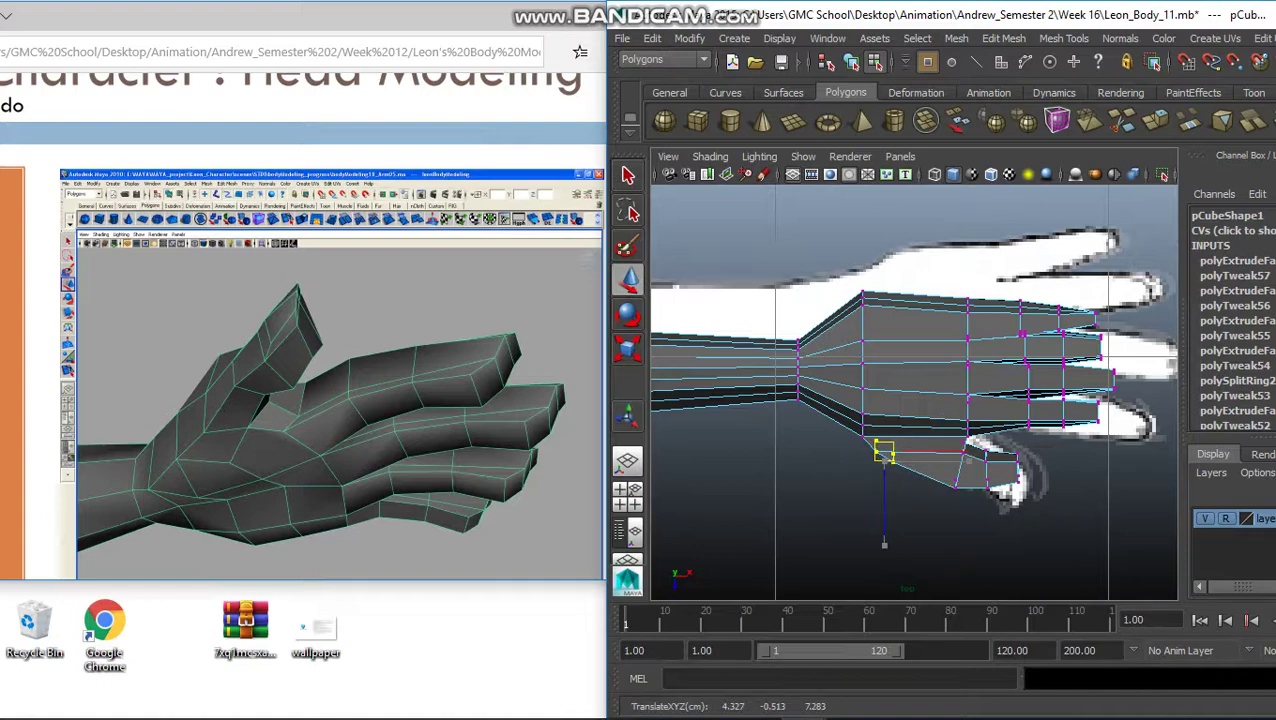
pyautogui.press('q')
pyautogui.press('space')
pyautogui.press('space')
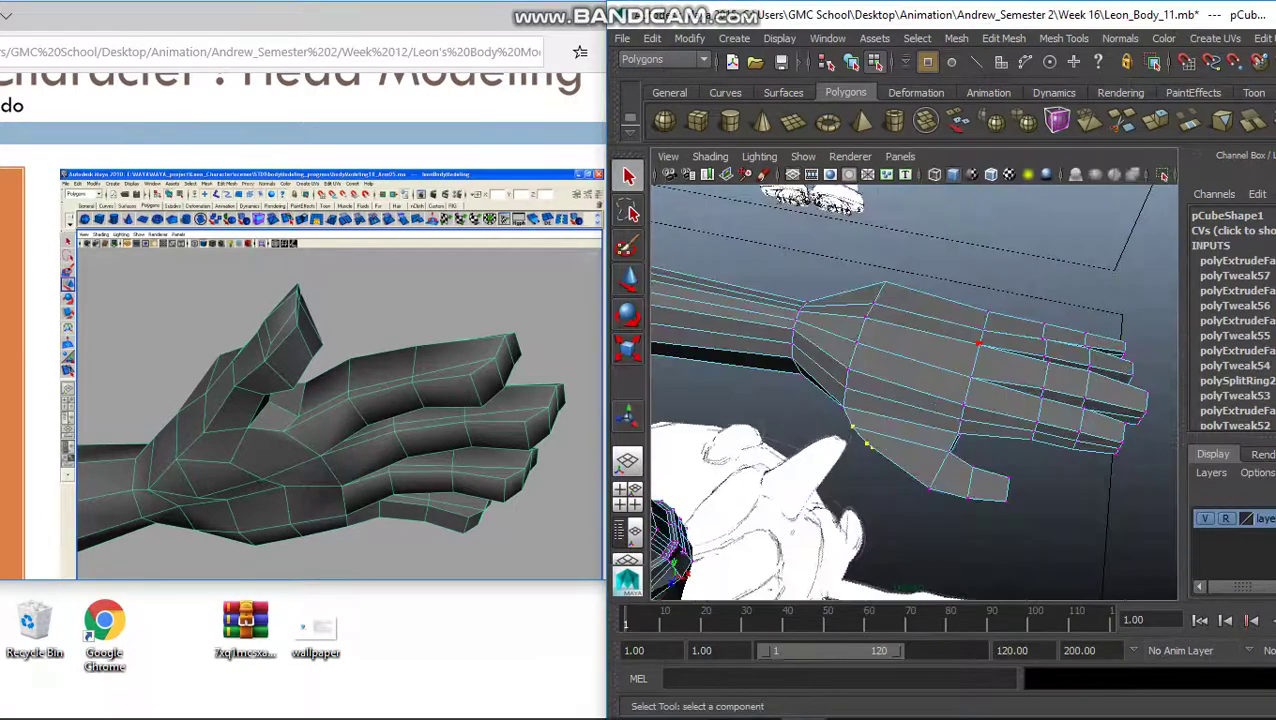
# Adjust the inner and outer vertices where the thumb bends away from its base in the perspective view.
pyautogui.keyDown('alt'); pyautogui.moveTo(900, 400); pyautogui.dragTo(930, 395); pyautogui.keyUp('alt')
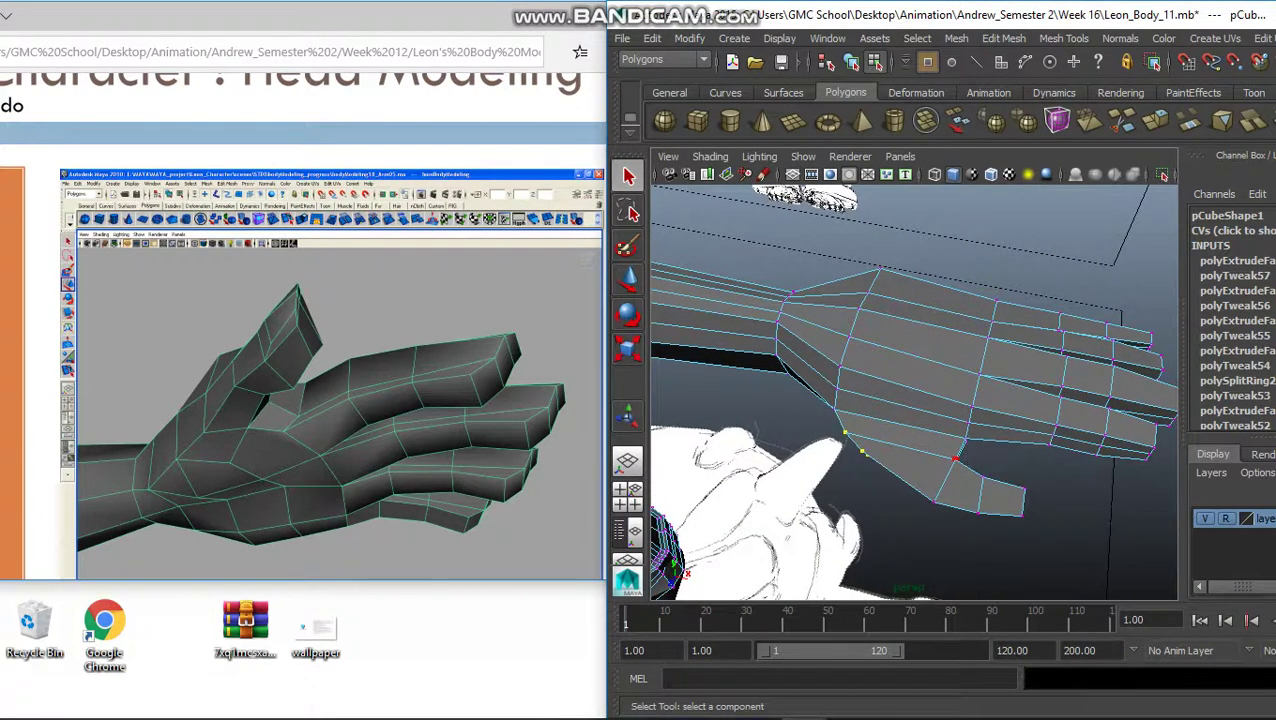
pyautogui.press('w')
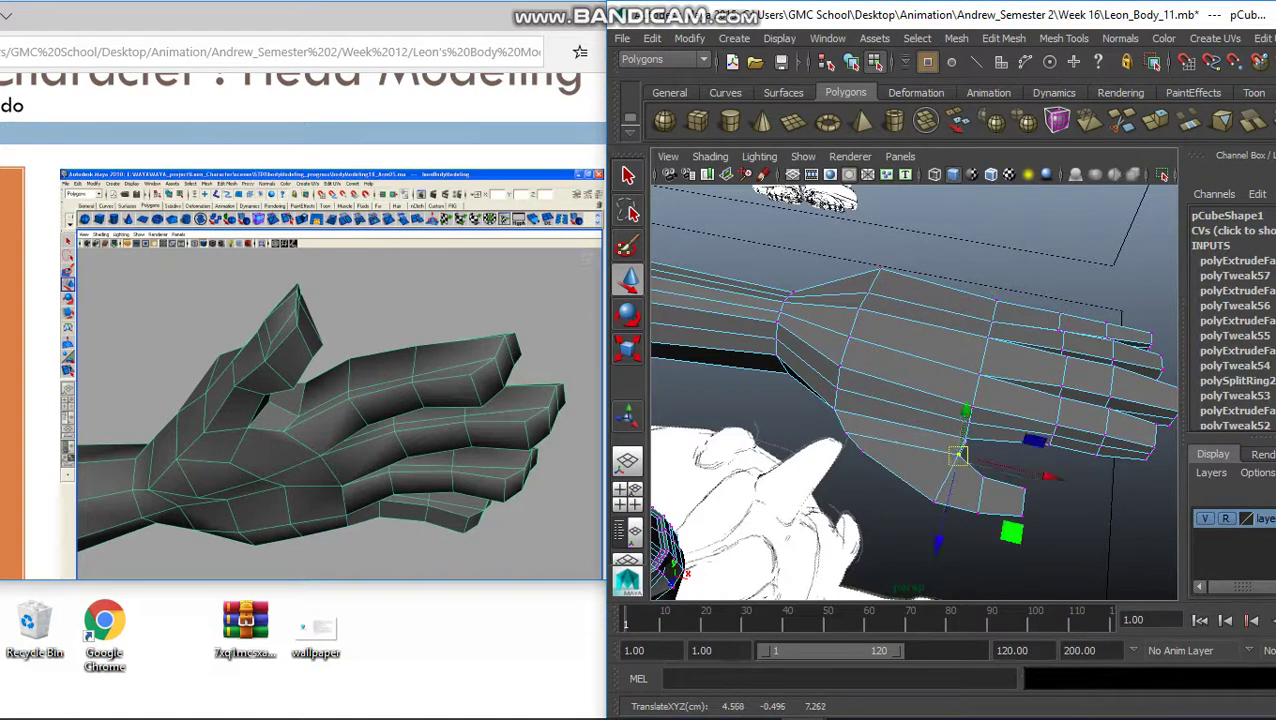
pyautogui.press('q')
pyautogui.press('w')
pyautogui.moveTo(958, 455); pyautogui.dragTo(936, 497)
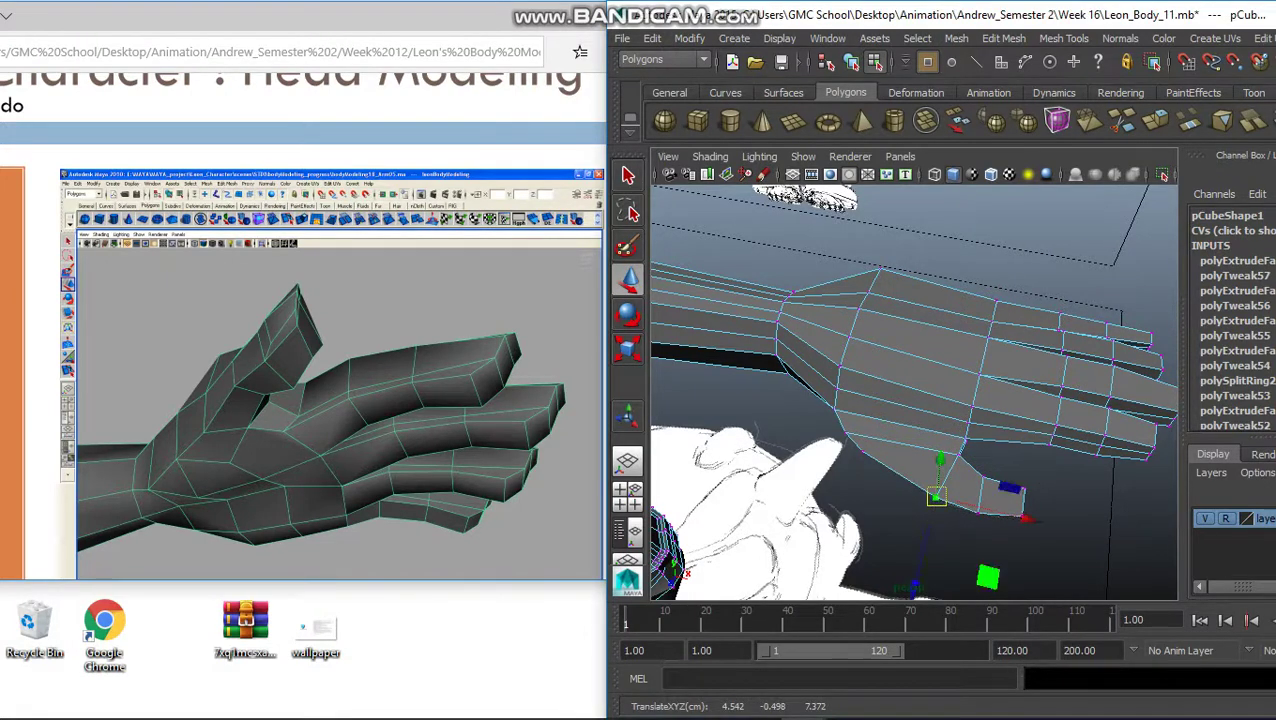
# Move the thumb's joint vertices and tip vertices slightly inward toward the fingers.
pyautogui.press('q')
pyautogui.press('w')
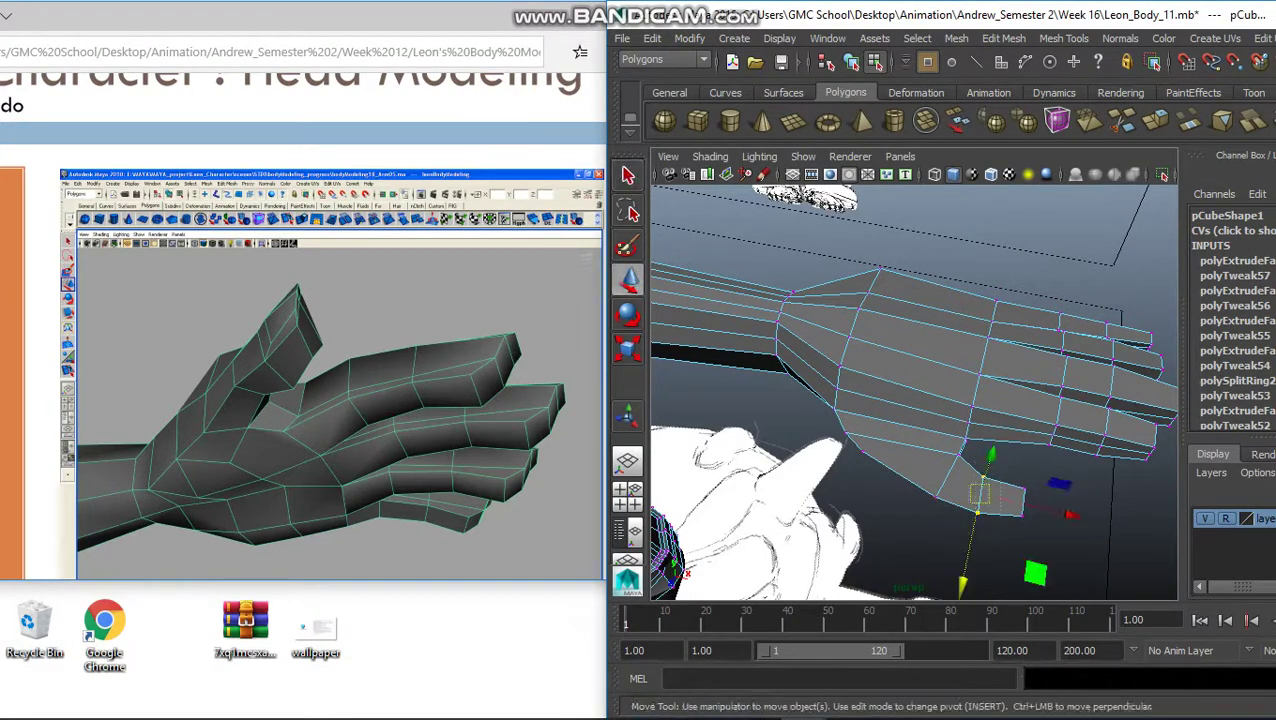
pyautogui.moveTo(986, 476); pyautogui.dragTo(993, 430)
pyautogui.press('q')
pyautogui.click(1022, 500)
pyautogui.press('w')
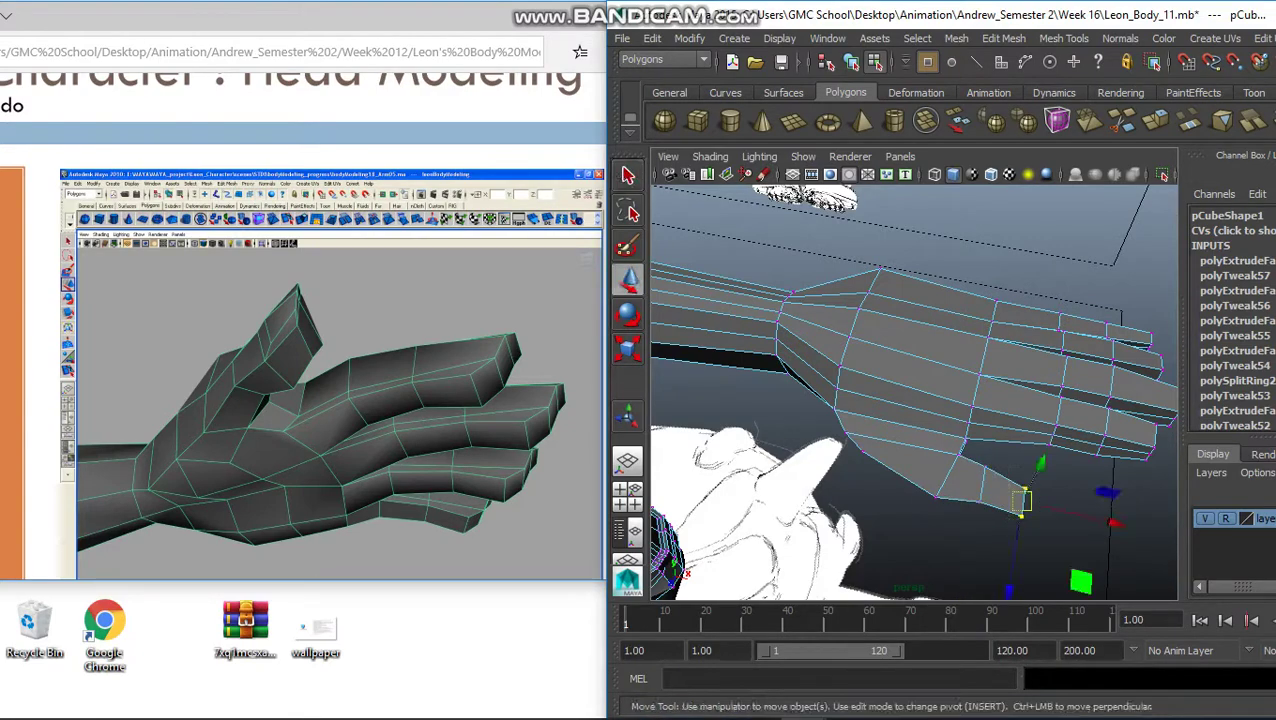
pyautogui.moveTo(1015, 560); pyautogui.dragTo(1016, 547)
pyautogui.press('q')
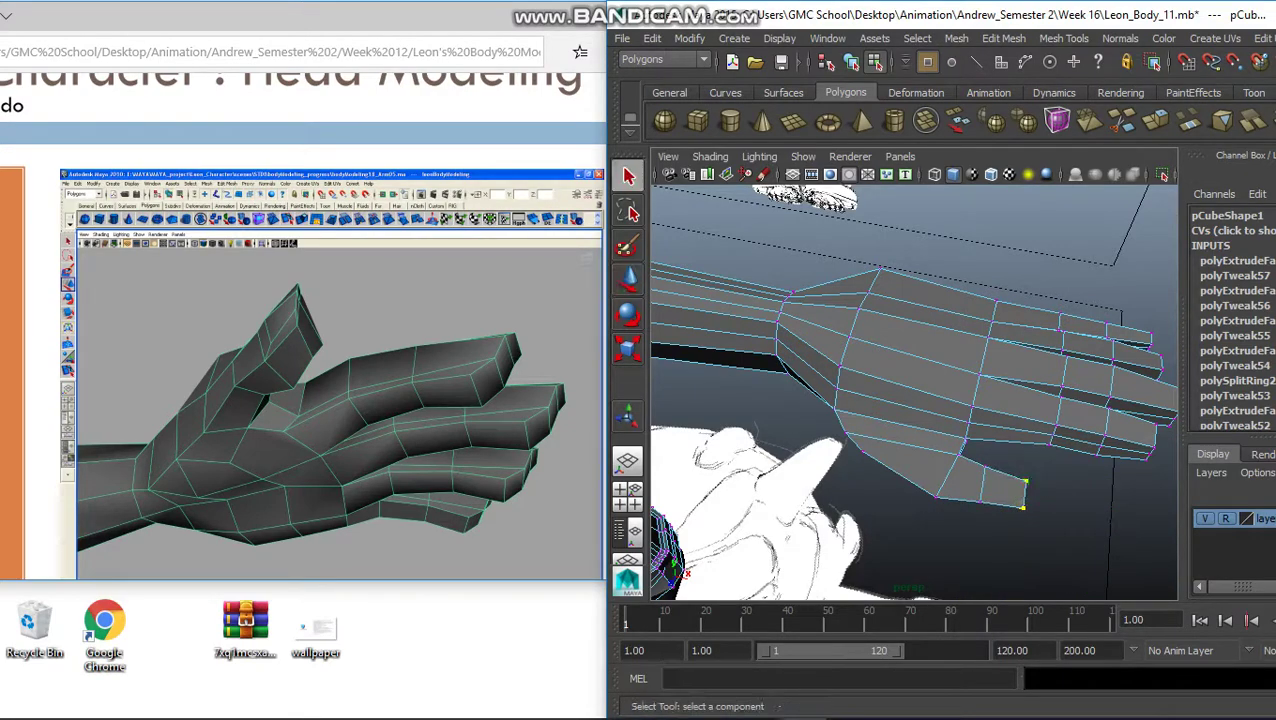
# Reposition the thumb's joint and tip vertices, viewed from the thumb's side, so the thumb slants below the palm.
pyautogui.keyDown('alt'); pyautogui.moveTo(900, 400); pyautogui.dragTo(920, 355); pyautogui.keyUp('alt')
pyautogui.press('w')
pyautogui.press('q')
pyautogui.press('w')
pyautogui.moveTo(795, 402); pyautogui.dragTo(970, 386)
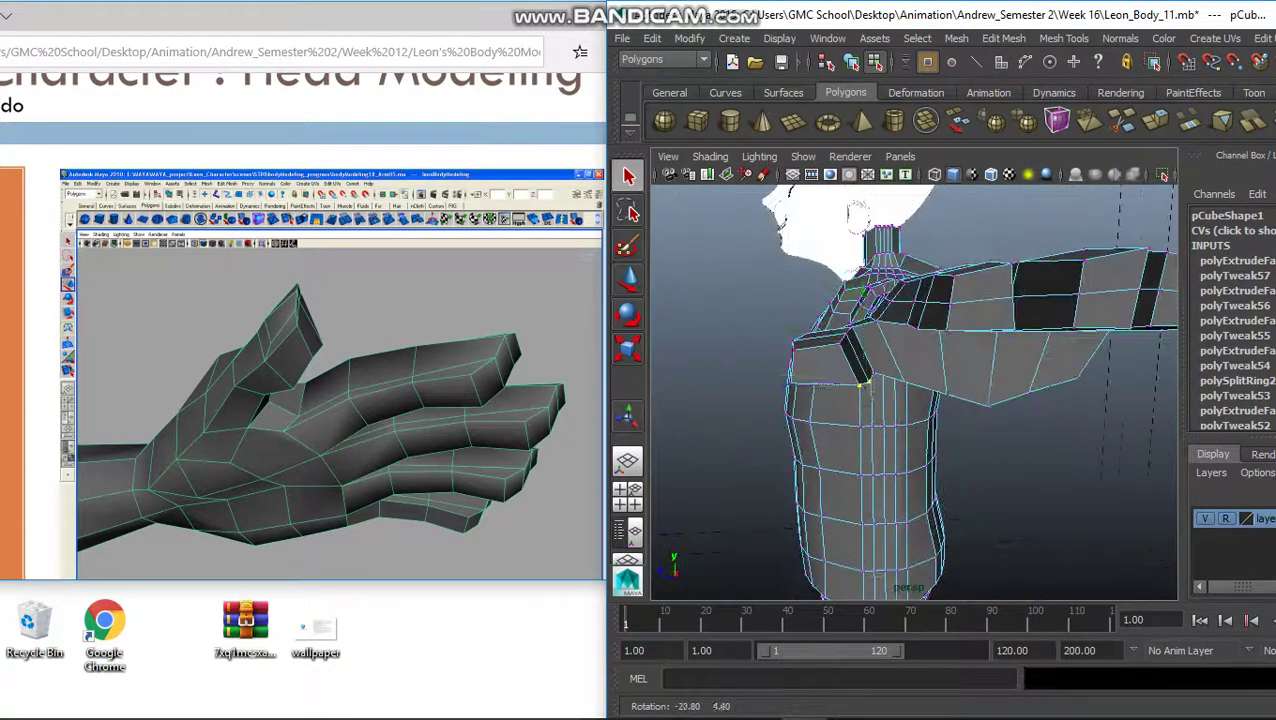
pyautogui.press('w')
pyautogui.moveTo(790, 385); pyautogui.dragTo(880, 375)
pyautogui.press('q')
pyautogui.keyDown('alt'); pyautogui.moveTo(915, 380); pyautogui.dragTo(925, 378); pyautogui.keyUp('alt')
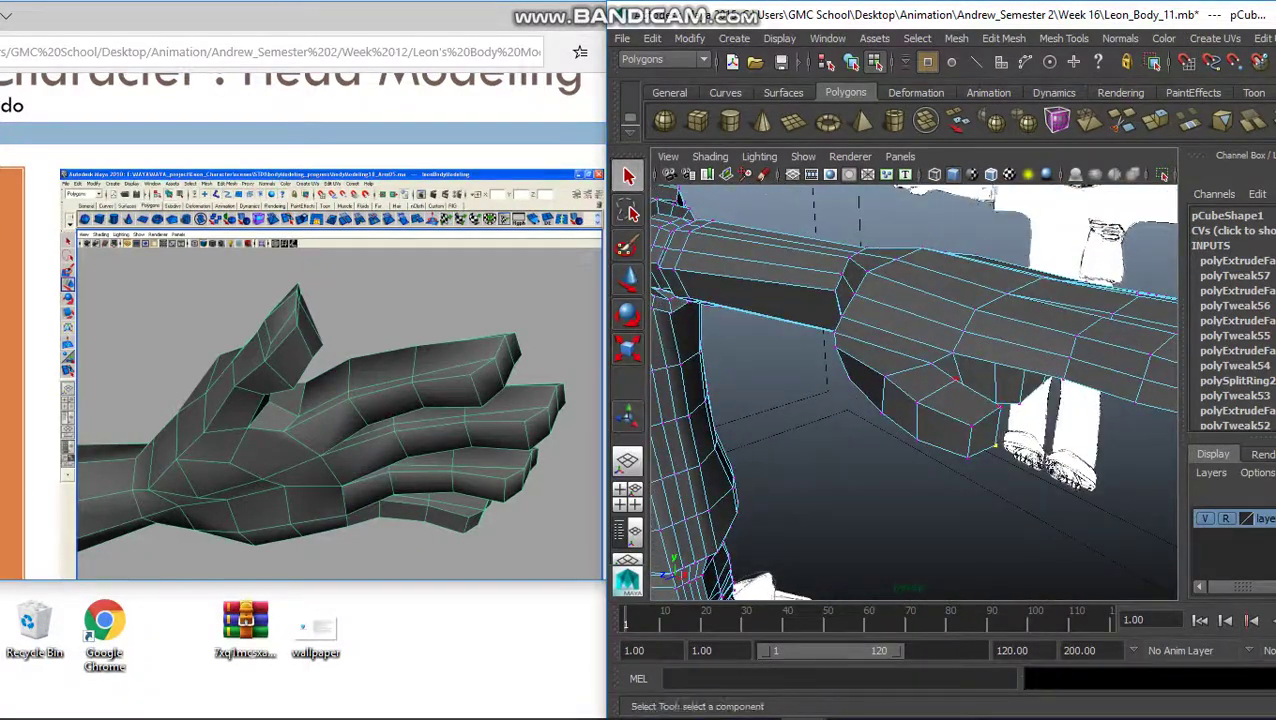
# Turn on the smoothed preview and insert an edge loop running lengthwise through the thumb's side and along the arm.
pyautogui.press('4')
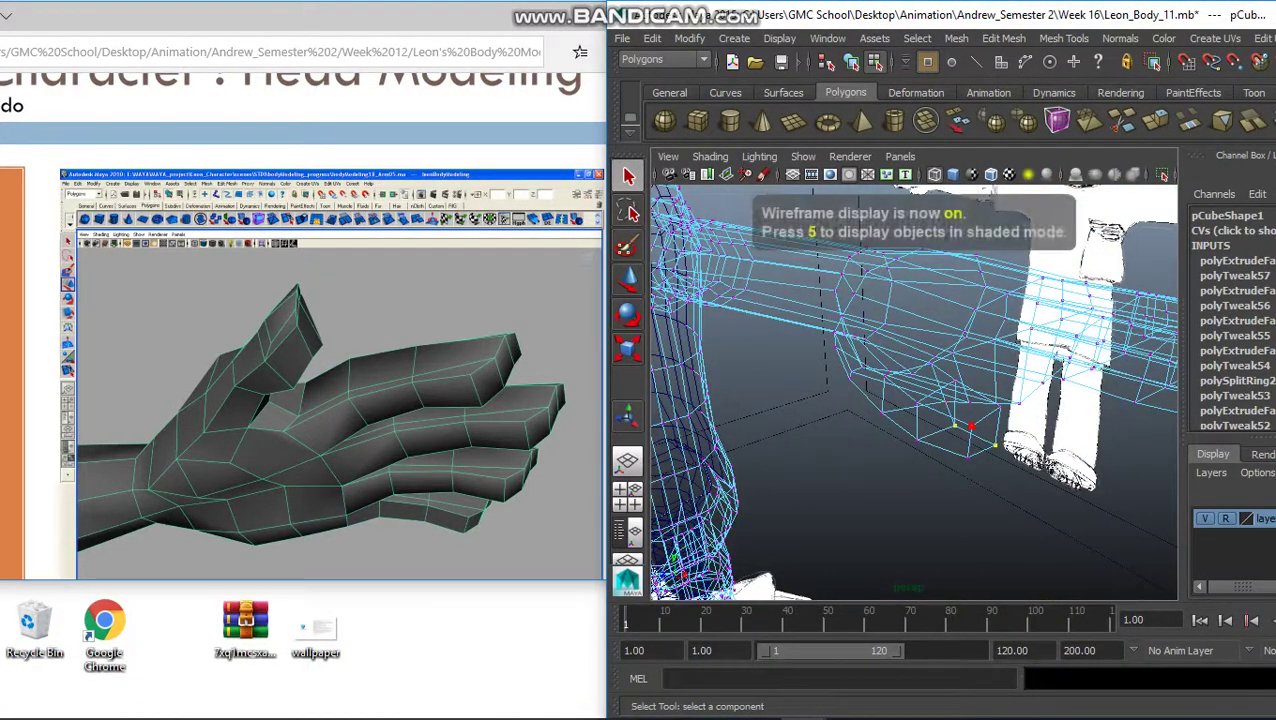
pyautogui.press('5')
pyautogui.press('3')
pyautogui.keyDown('alt'); pyautogui.moveTo(700, 330); pyautogui.dragTo(780, 260); pyautogui.keyUp('alt')
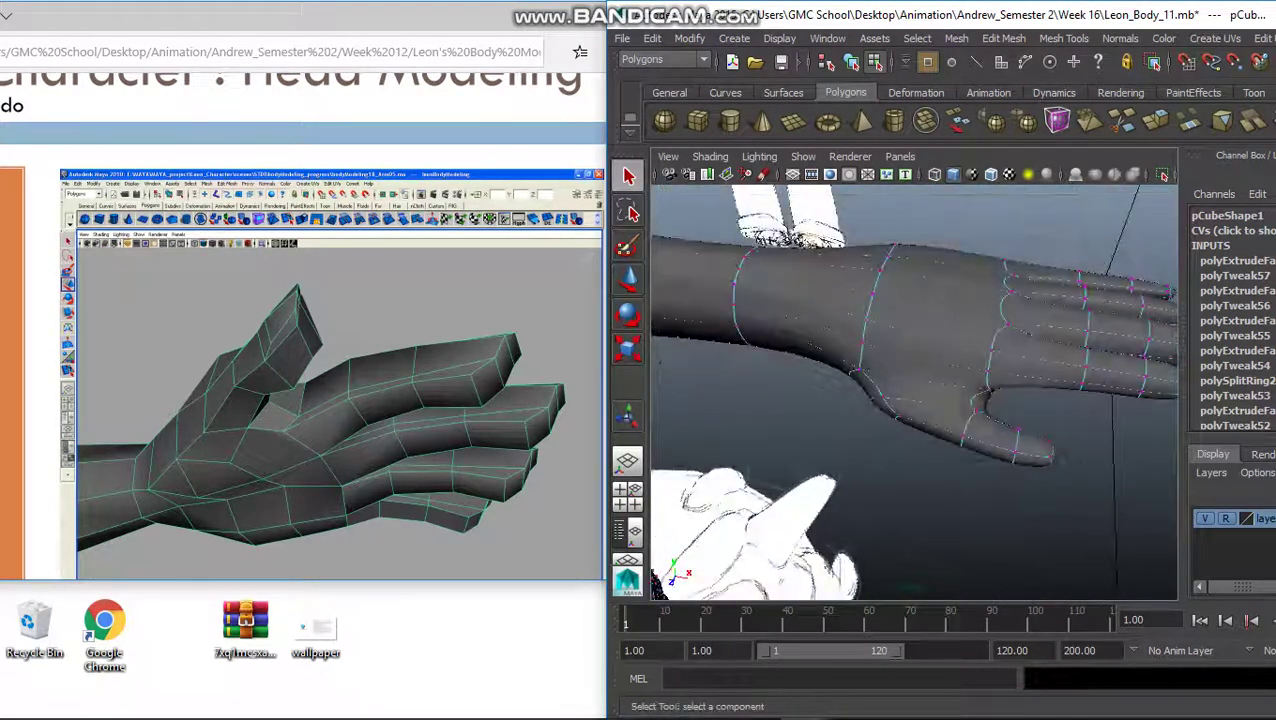
pyautogui.keyDown('alt'); pyautogui.moveTo(780, 260); pyautogui.dragTo(630, 213, button='right'); pyautogui.keyUp('alt')
pyautogui.keyDown('alt'); pyautogui.moveTo(760, 300); pyautogui.dragTo(926, 291); pyautogui.keyUp('alt')
pyautogui.rightClick(926, 291)
pyautogui.moveTo(926, 291); pyautogui.dragTo(926, 247, button='right')
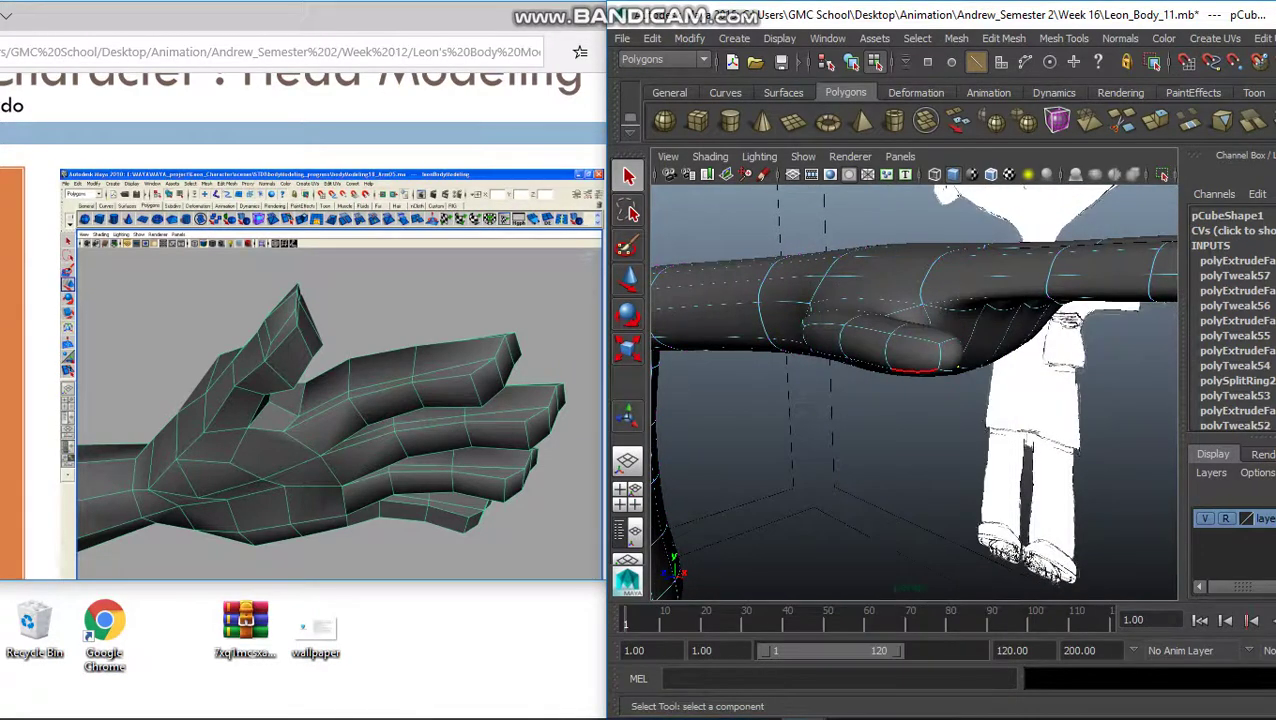
pyautogui.click(930, 355)
pyautogui.keyDown('shift'); pyautogui.moveTo(891, 376); pyautogui.dragTo(994, 400, button='right'); pyautogui.keyUp('shift')
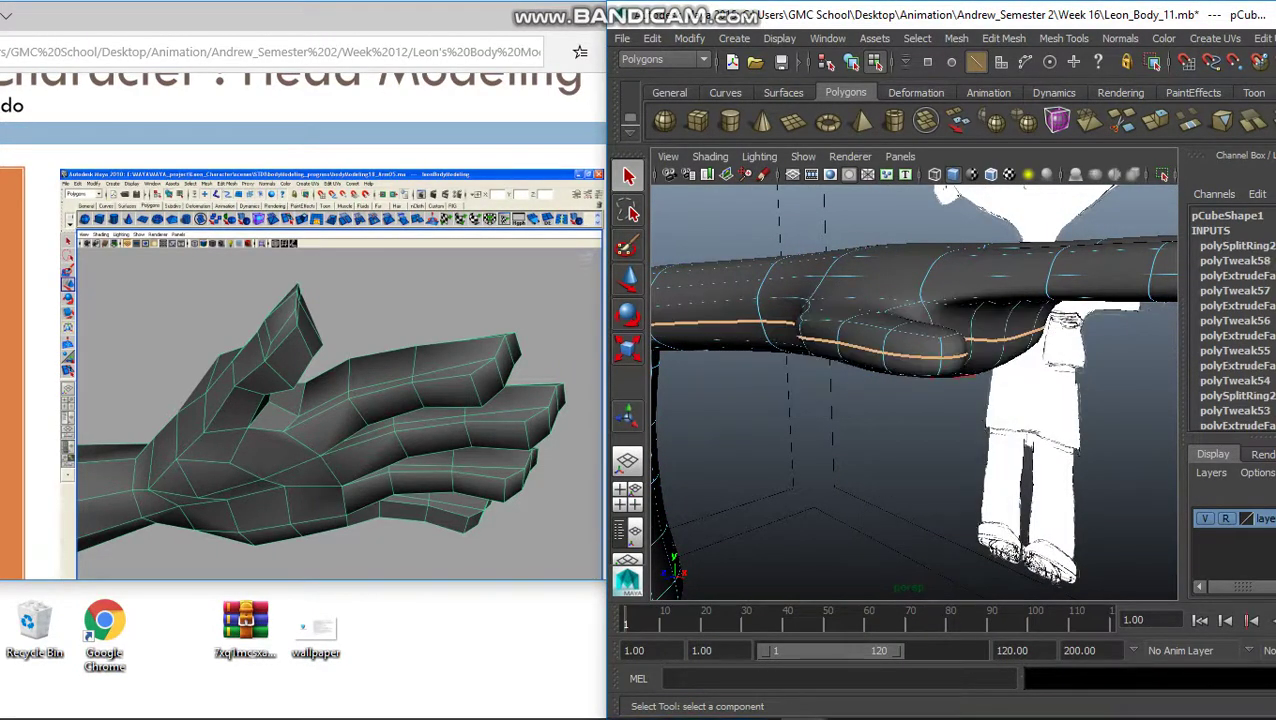
# Select the vertices at the thumb's tip in the unsmoothed view and scale them down.
pyautogui.keyDown('alt'); pyautogui.moveTo(900, 450); pyautogui.dragTo(850, 450); pyautogui.keyUp('alt')
pyautogui.keyDown('alt'); pyautogui.moveTo(900, 400); pyautogui.dragTo(875, 375); pyautogui.keyUp('alt')
pyautogui.scroll(6, 915, 390)
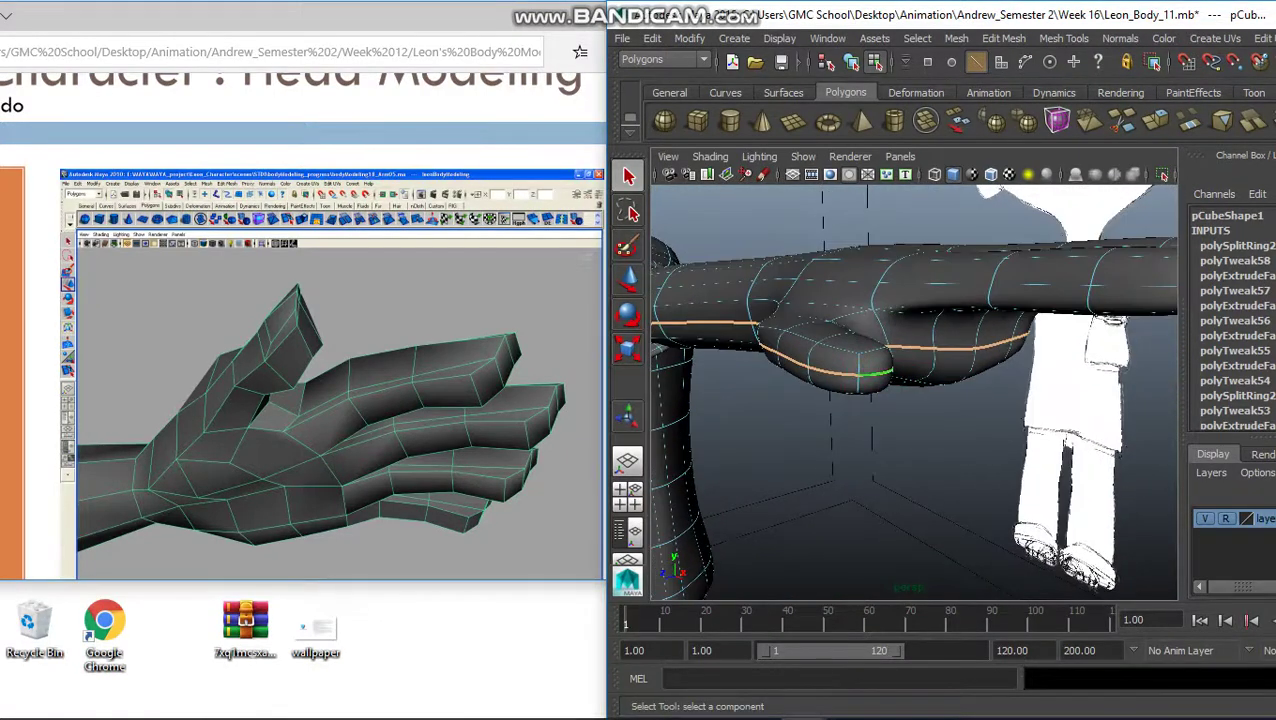
pyautogui.rightClick(865, 291)
pyautogui.click(788, 290)
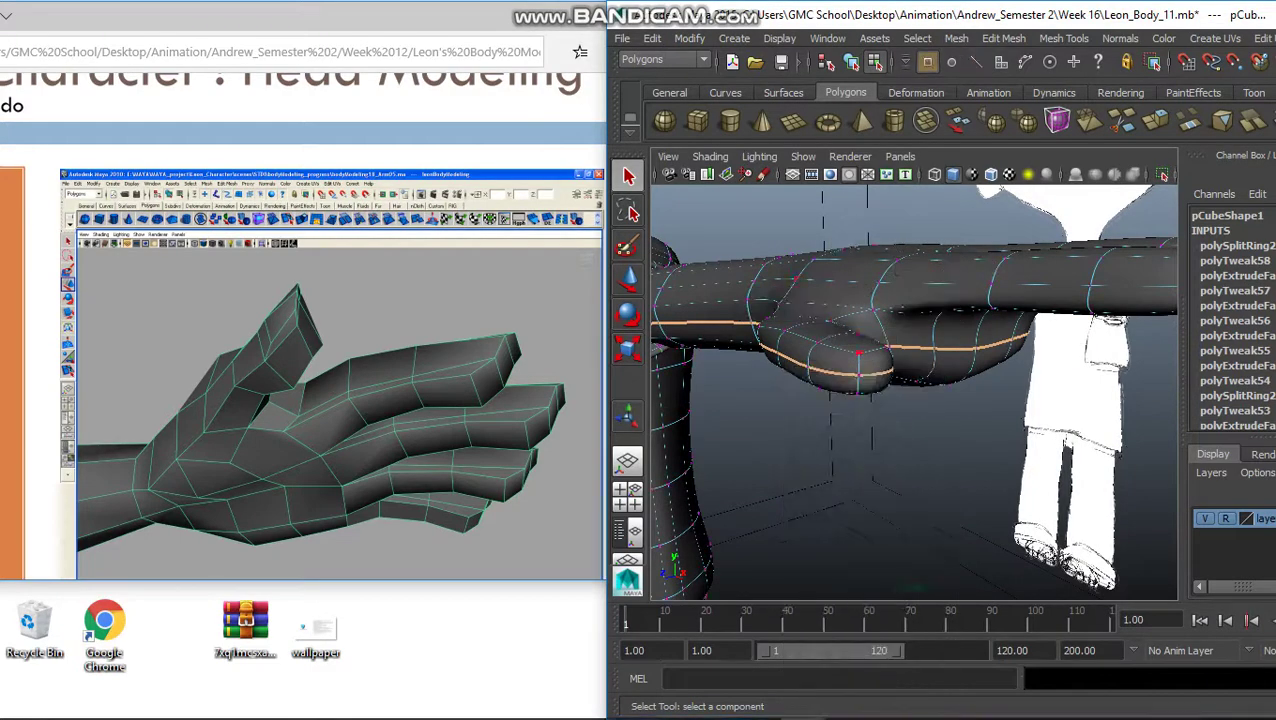
pyautogui.keyDown('alt'); pyautogui.moveTo(788, 290); pyautogui.dragTo(810, 390); pyautogui.keyUp('alt')
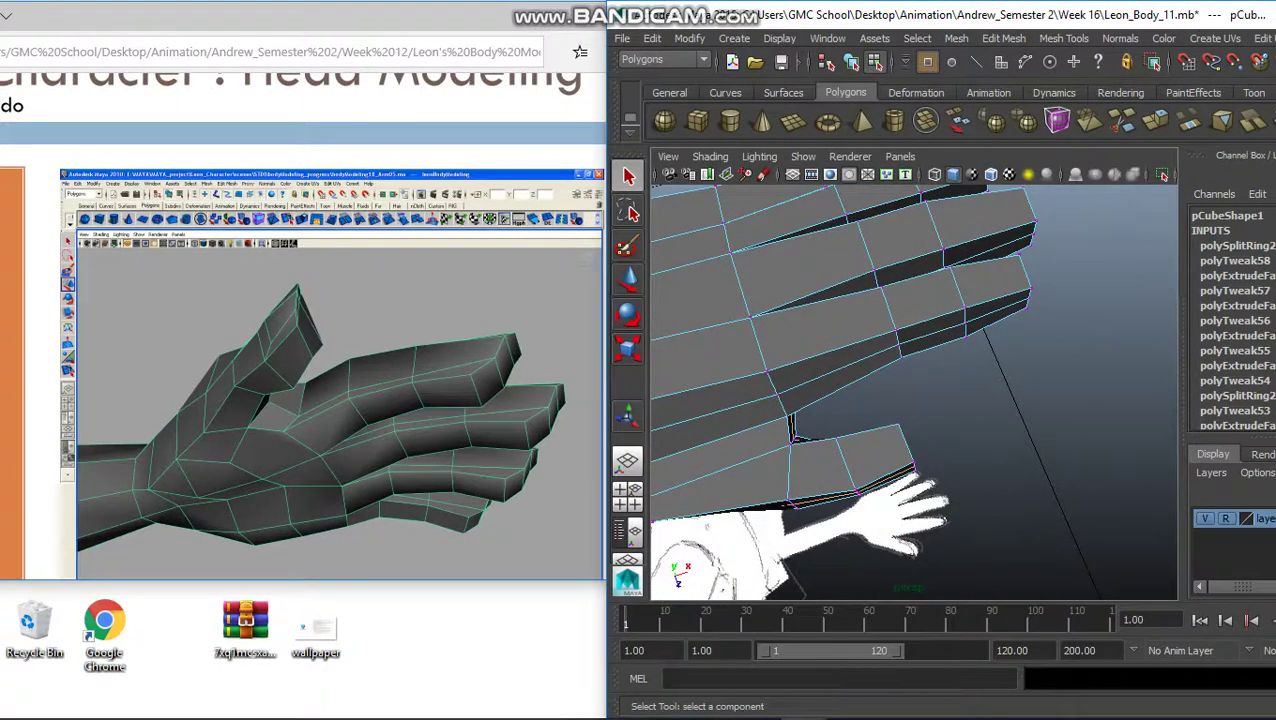
pyautogui.press('r')
pyautogui.moveTo(885, 410); pyautogui.dragTo(900, 458)
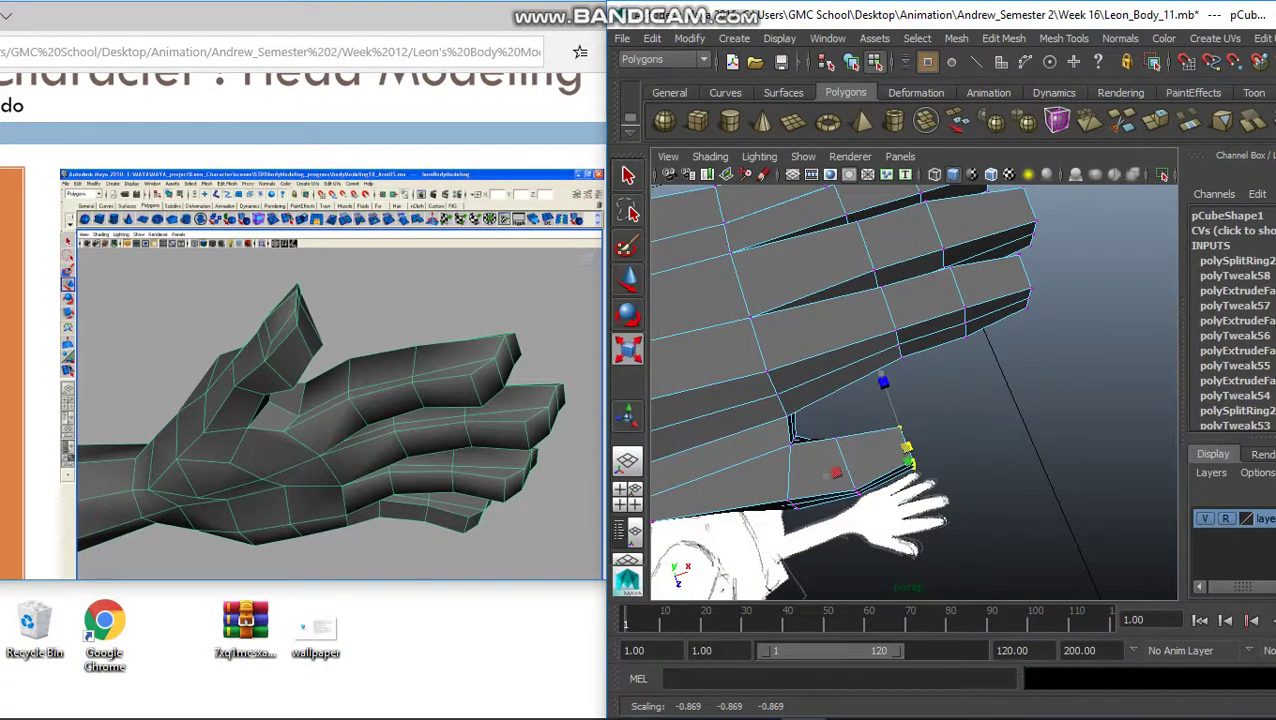
pyautogui.press('q')
# Move the thumb's inner base and inner joint vertices closer to the palm in the top view.
pyautogui.keyDown('alt'); pyautogui.moveTo(900, 400); pyautogui.dragTo(850, 375); pyautogui.keyUp('alt')
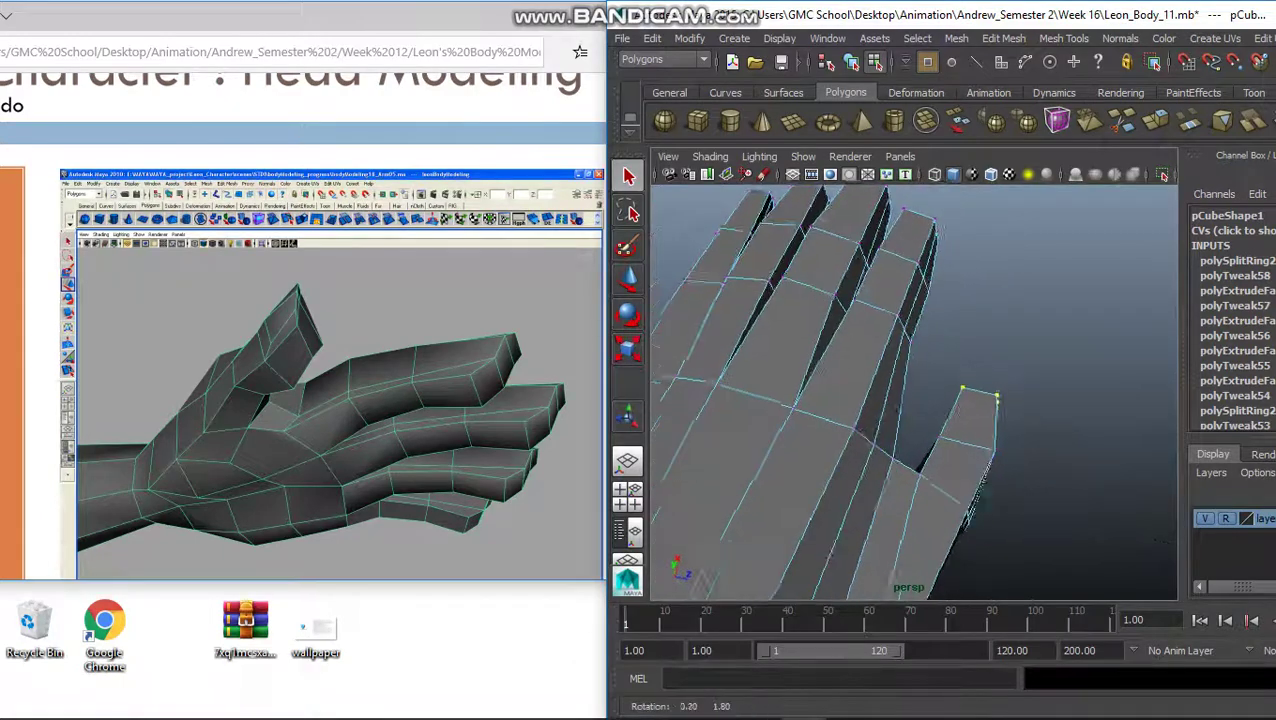
pyautogui.press('space')
pyautogui.press('space')
pyautogui.scroll(3, 915, 390)
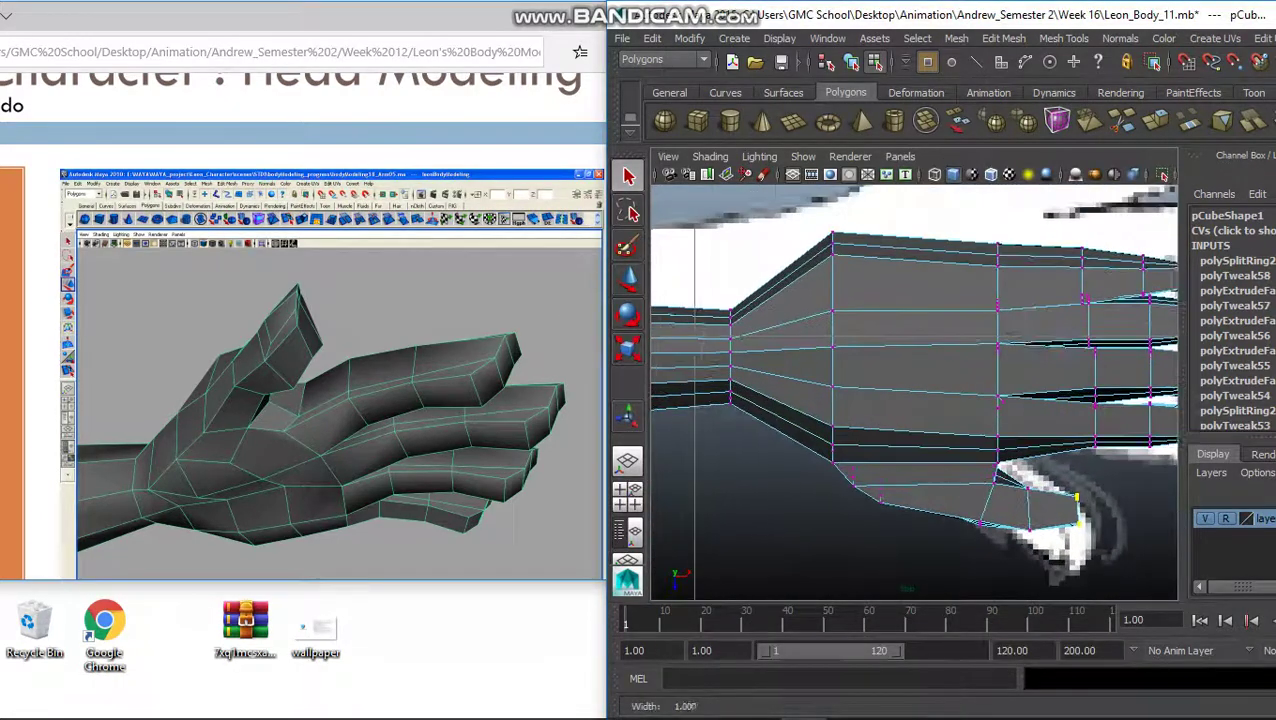
pyautogui.scroll(3, 915, 390)
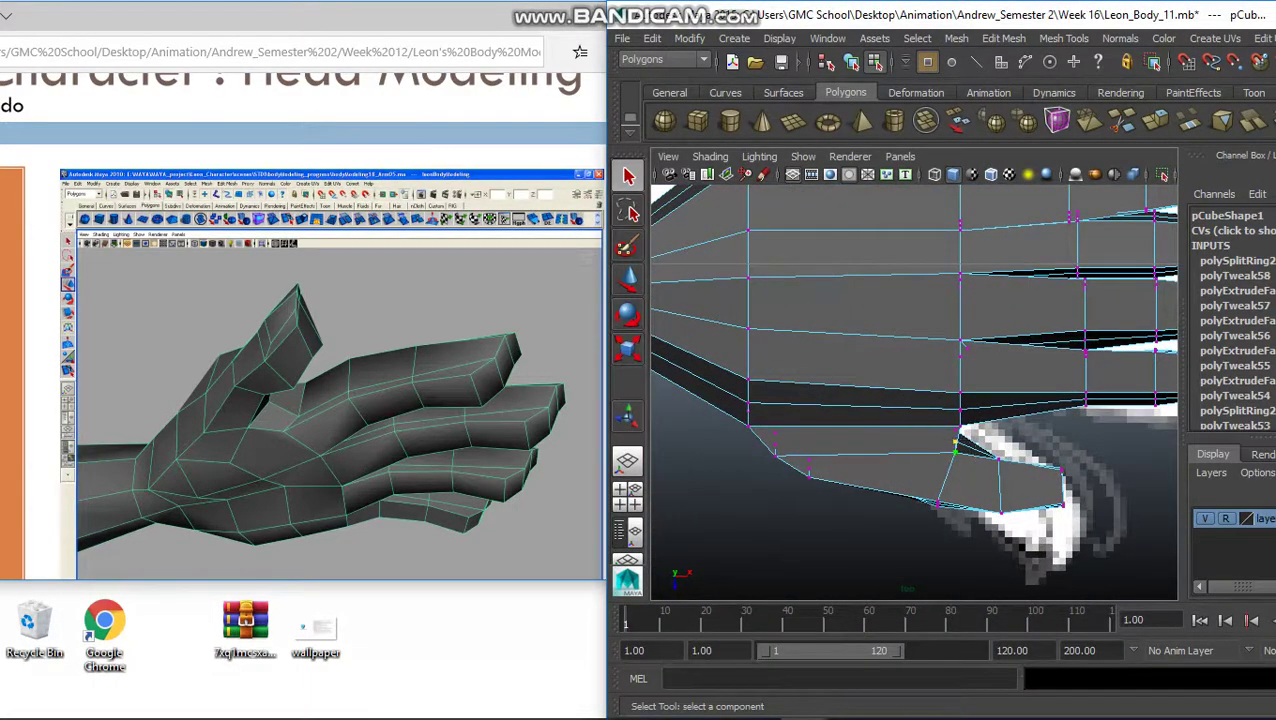
pyautogui.press('w')
pyautogui.moveTo(955, 552); pyautogui.dragTo(955, 545)
pyautogui.press('q')
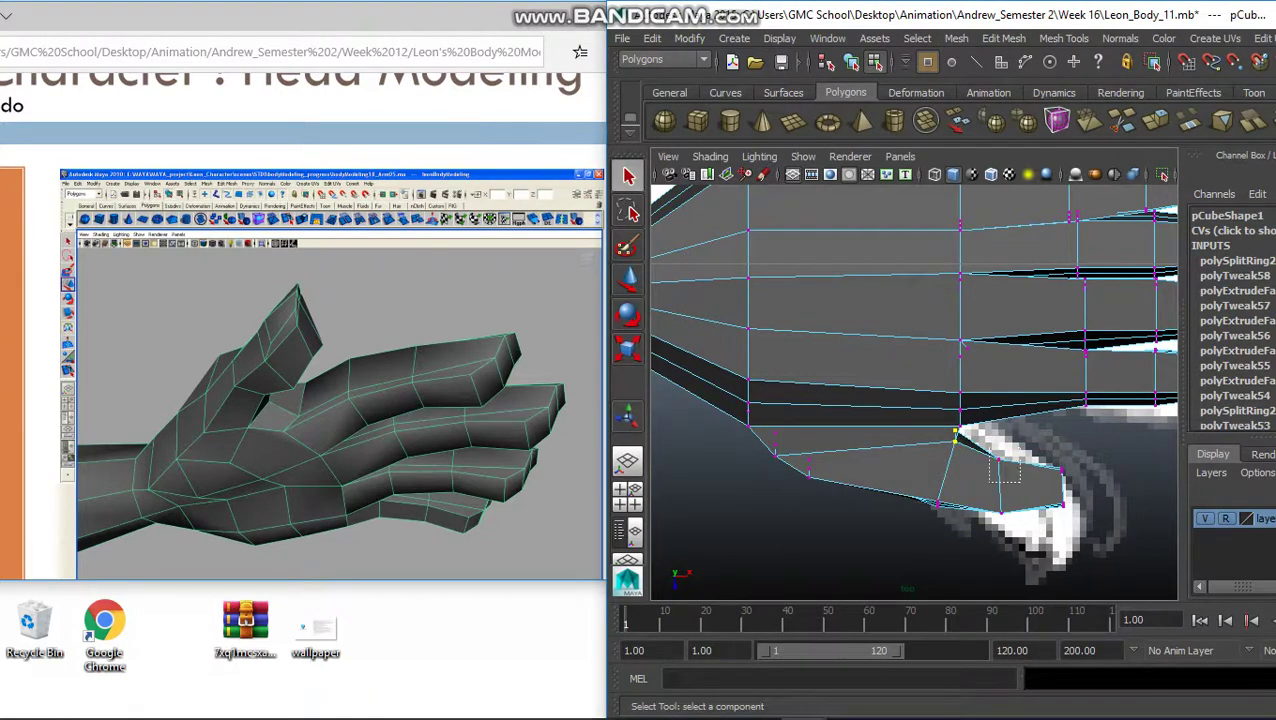
pyautogui.press('w')
pyautogui.press('q')
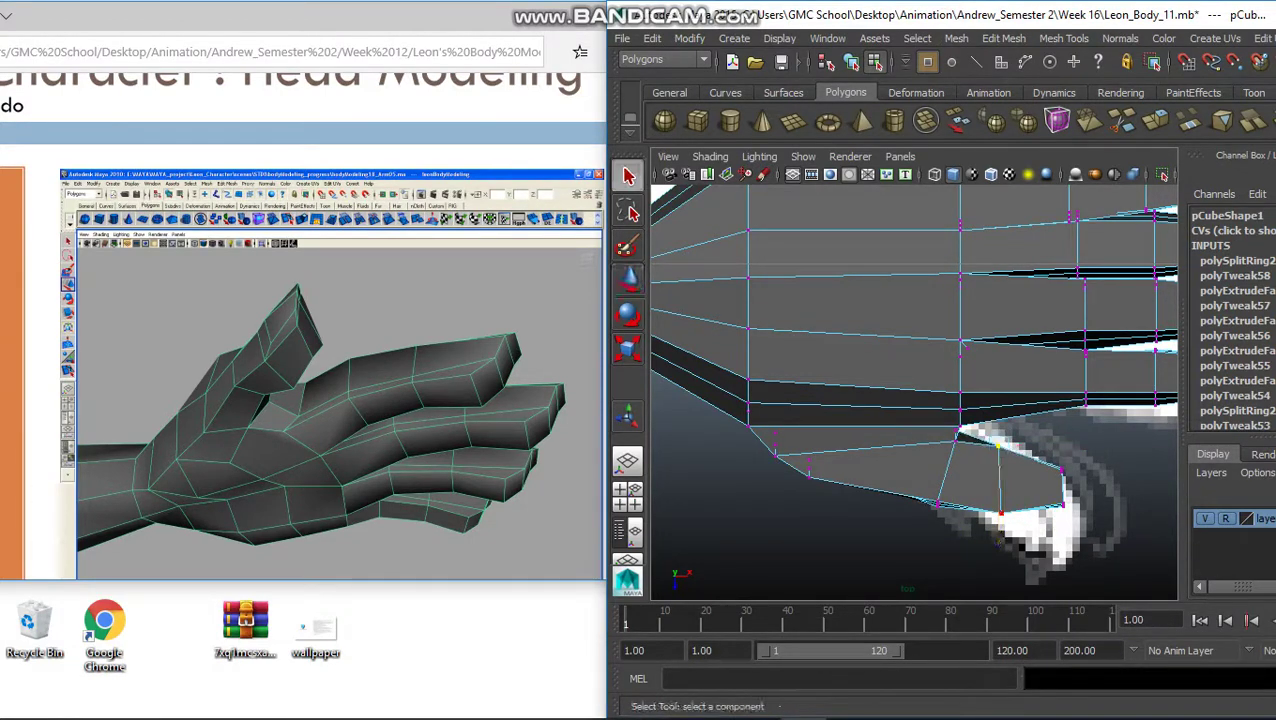
# Move the thumb's outer and inner tip vertices in the top view to follow the reference outline.
pyautogui.press('w')
pyautogui.moveTo(1062, 505); pyautogui.dragTo(1062, 520)
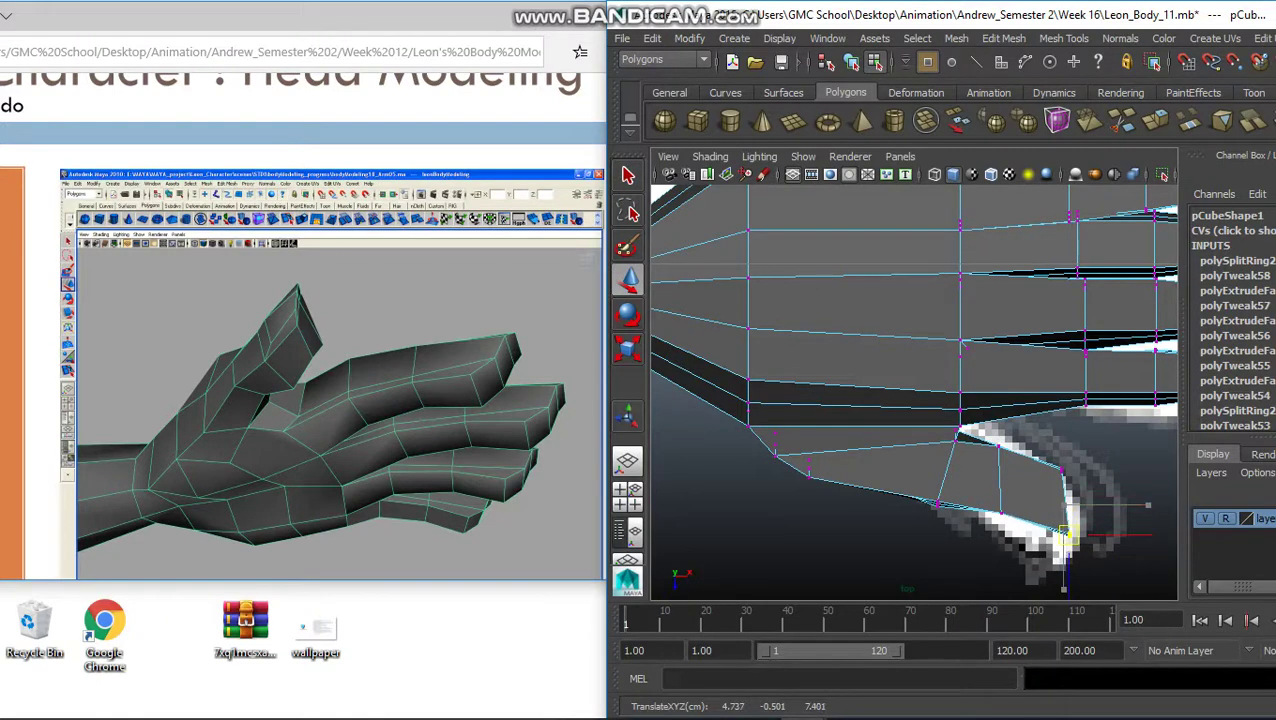
pyautogui.press('q')
pyautogui.press('w')
pyautogui.moveTo(1061, 469); pyautogui.dragTo(1052, 520)
pyautogui.press('q')
pyautogui.press('w')
pyautogui.press('q')
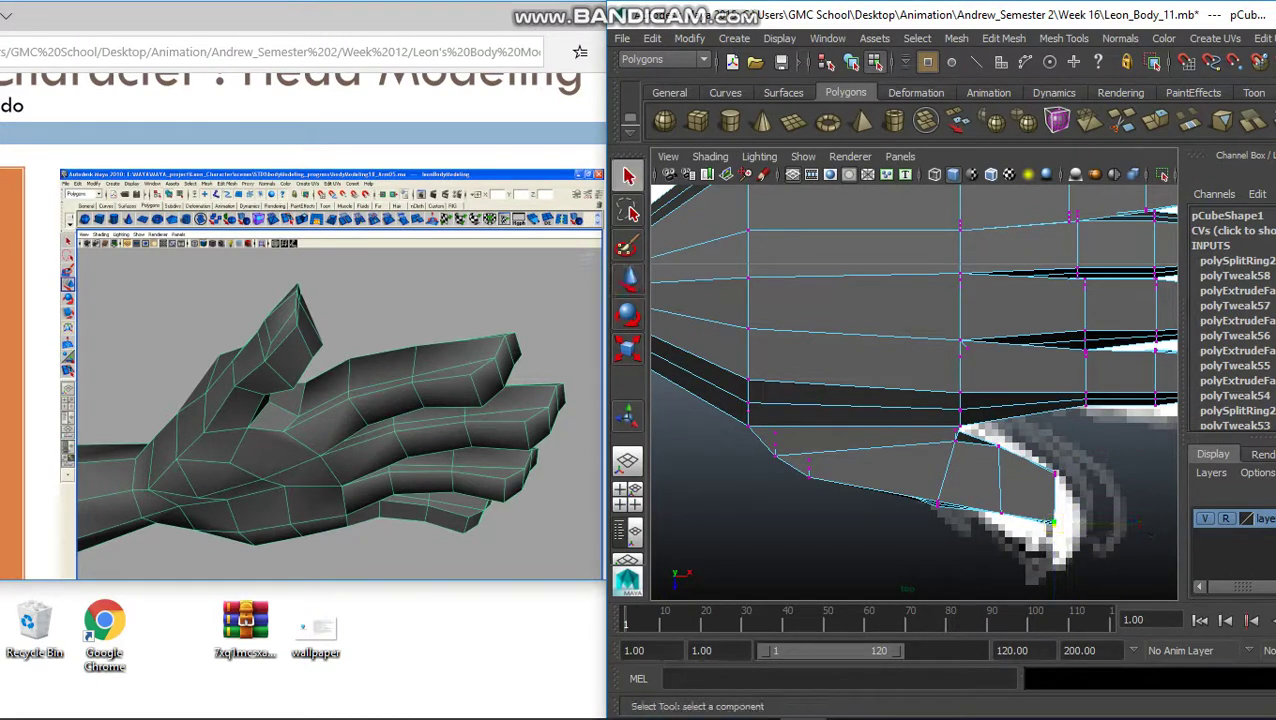
# Select the two end faces of the thumb in the perspective view and extrude them into a new tip segment.
pyautogui.press('space')
pyautogui.press('space')
pyautogui.keyDown('alt'); pyautogui.moveTo(900, 380); pyautogui.dragTo(1050, 280); pyautogui.keyUp('alt')
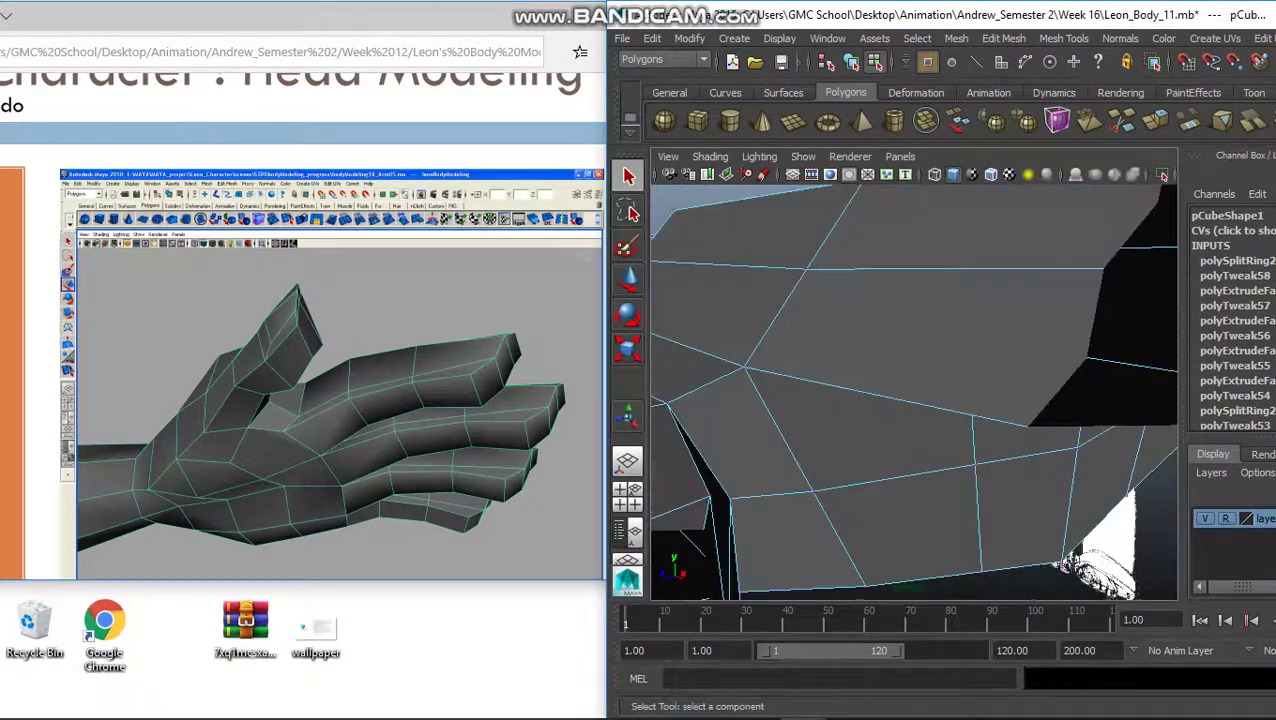
pyautogui.scroll(-5, 912, 390)
pyautogui.rightClick(871, 291)
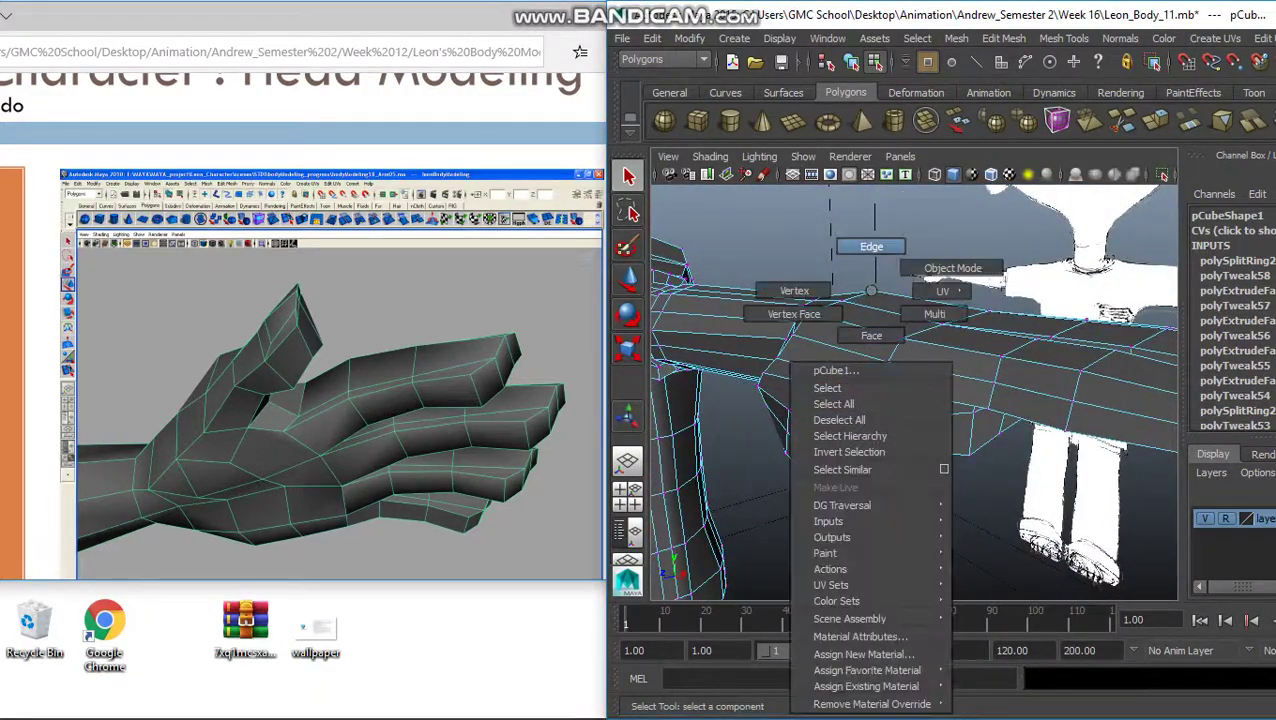
pyautogui.click(871, 335)
pyautogui.click(865, 462)
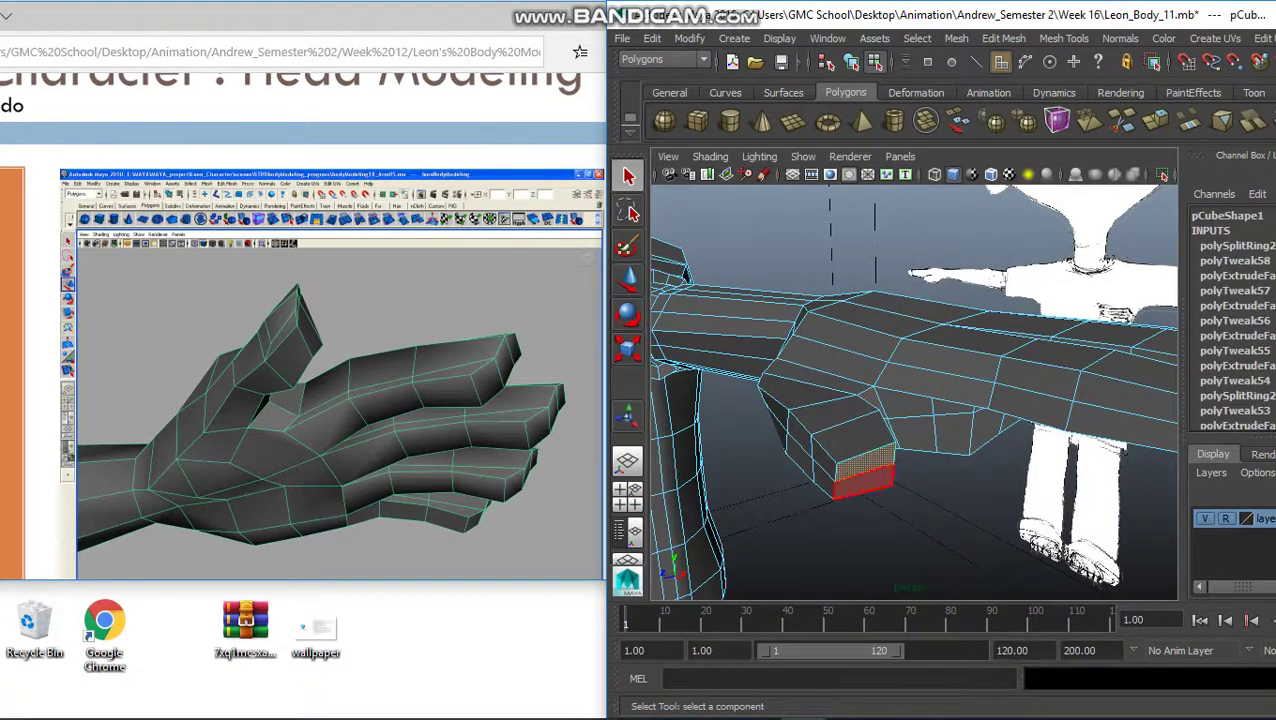
pyautogui.keyDown('alt'); pyautogui.moveTo(910, 400); pyautogui.dragTo(820, 390); pyautogui.keyUp('alt')
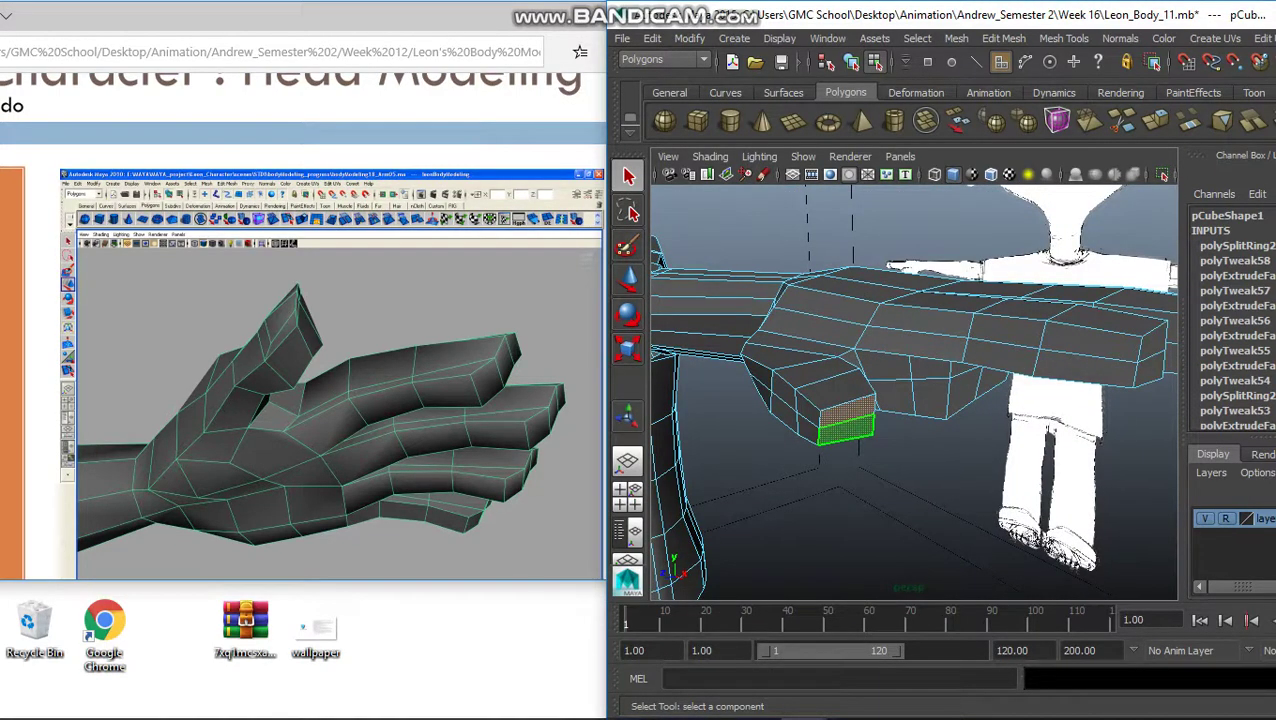
pyautogui.keyDown('alt'); pyautogui.moveTo(845, 430); pyautogui.dragTo(805, 420); pyautogui.keyUp('alt')
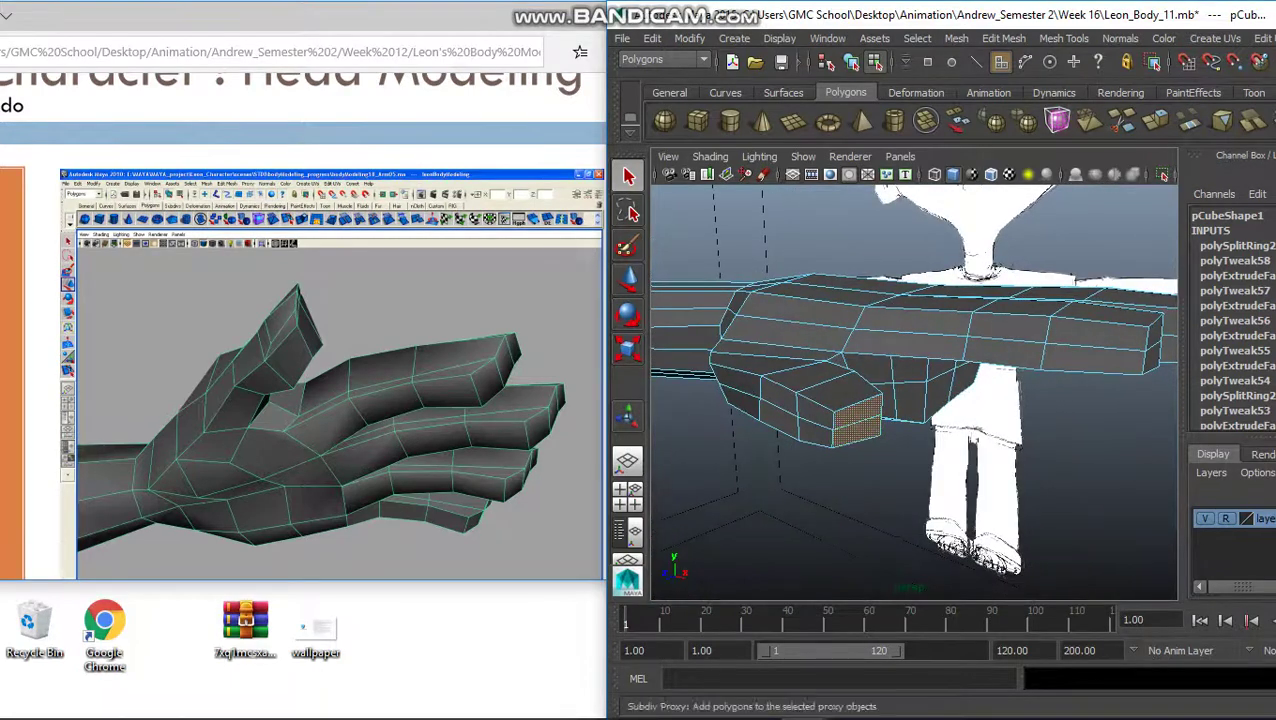
pyautogui.click(1153, 120)
pyautogui.keyDown('alt'); pyautogui.moveTo(900, 400); pyautogui.dragTo(865, 392); pyautogui.keyUp('alt')
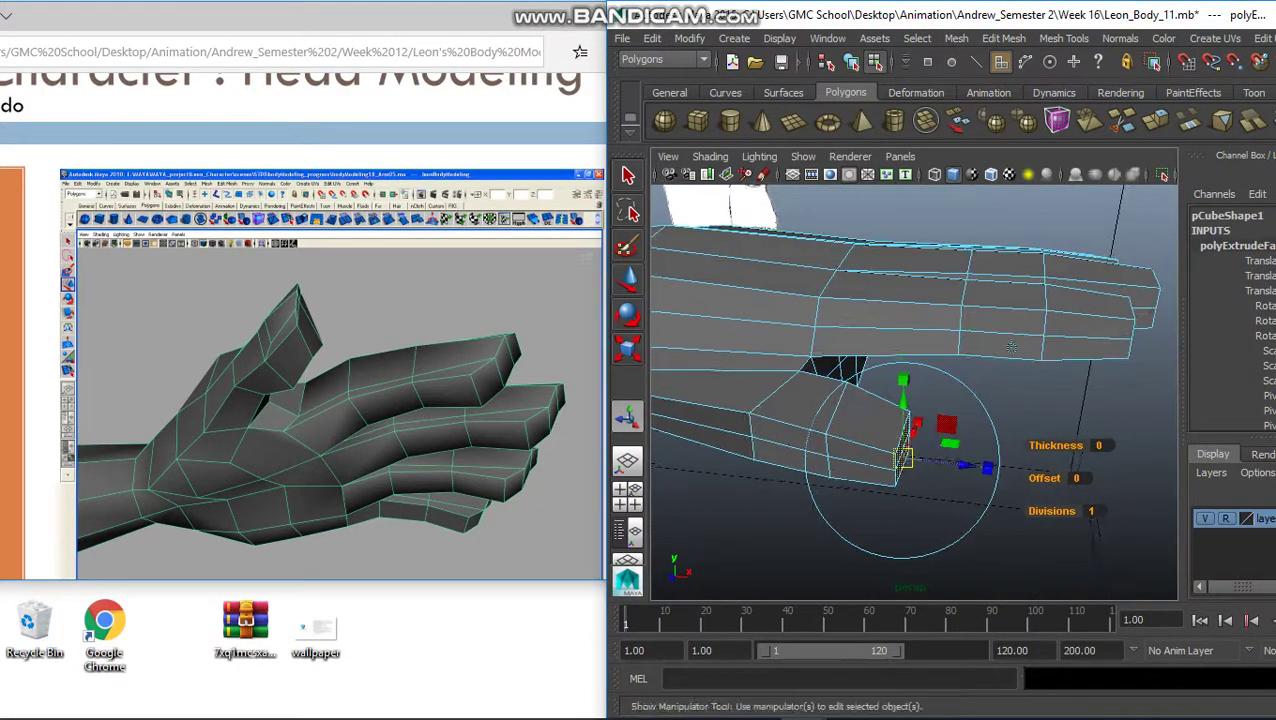
pyautogui.moveTo(990, 458); pyautogui.dragTo(915, 345)
# Scale down the extruded thumb end, then move it farther out and slightly toward the fingers.
pyautogui.press('r')
pyautogui.press('w')
pyautogui.press('r')
pyautogui.press('q')
pyautogui.press('w')
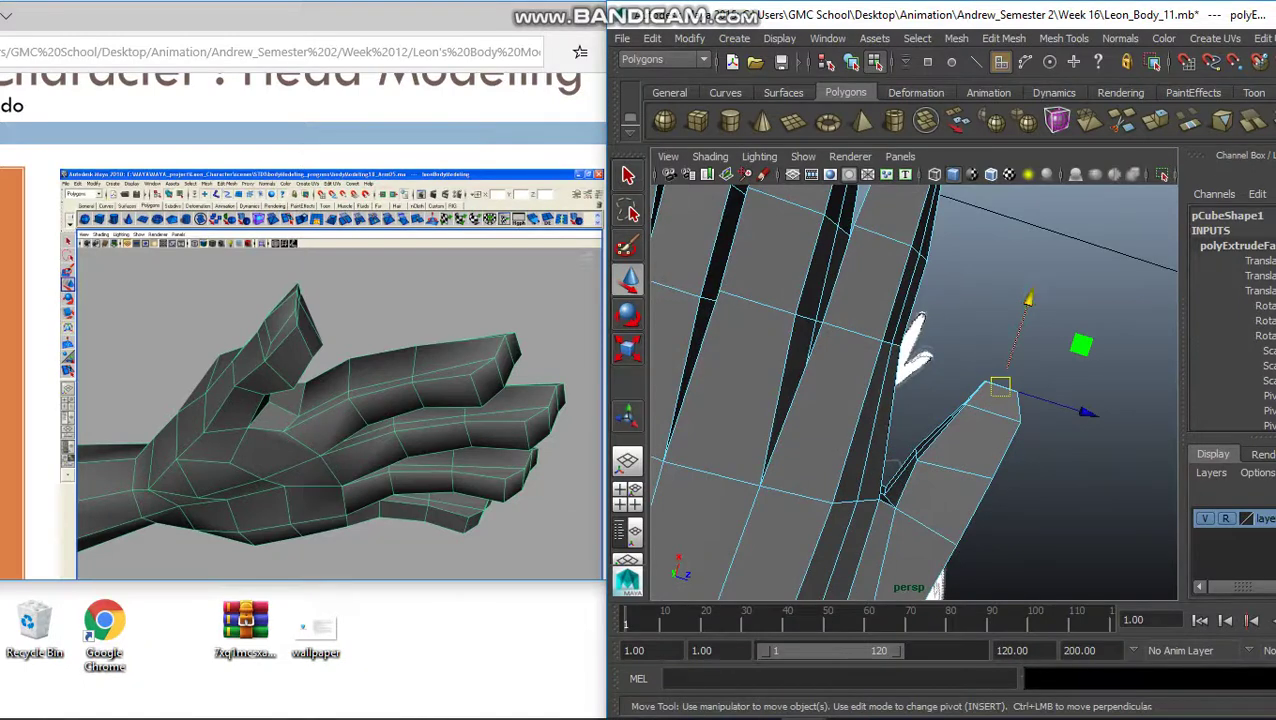
pyautogui.moveTo(1025, 320); pyautogui.dragTo(1032, 300)
pyautogui.moveTo(1092, 392); pyautogui.dragTo(1080, 388)
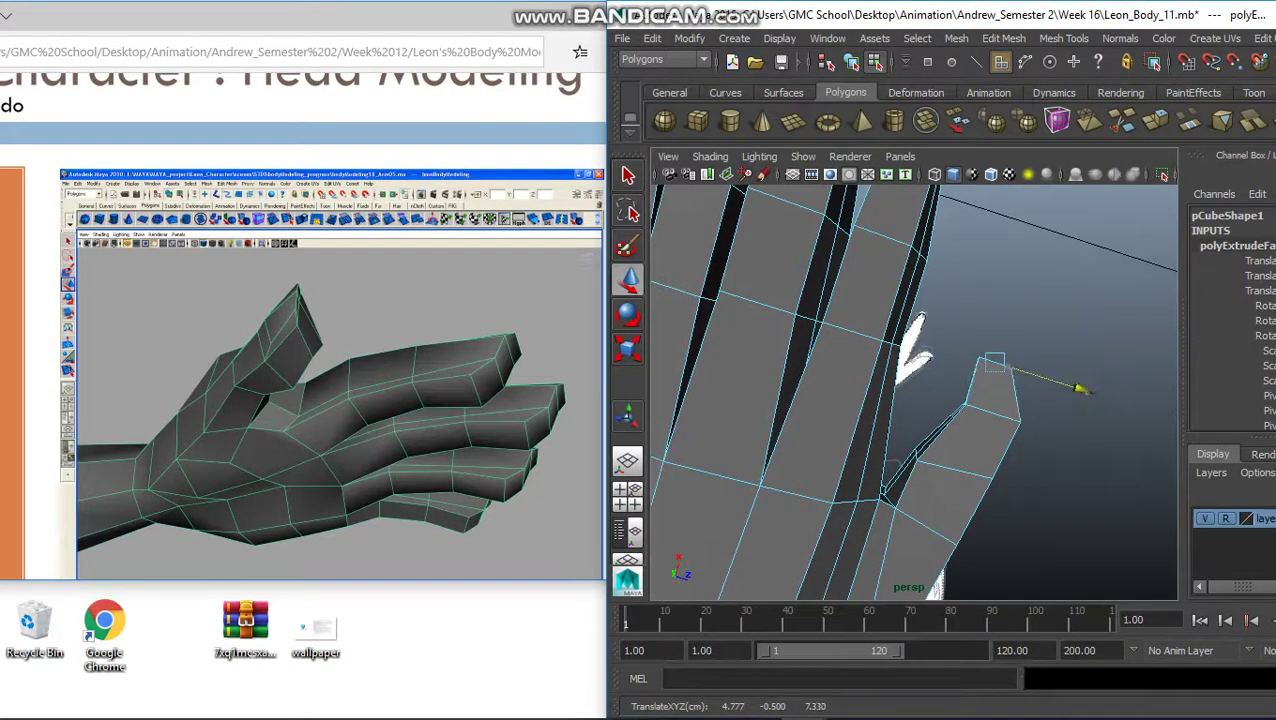
# Move the thumb's inner joint and inner tip vertices toward the fingers to widen the thumb.
pyautogui.press('q')
pyautogui.moveTo(968, 293); pyautogui.dragTo(891, 293, button='right')
pyautogui.press('w')
pyautogui.moveTo(1010, 415); pyautogui.dragTo(988, 409)
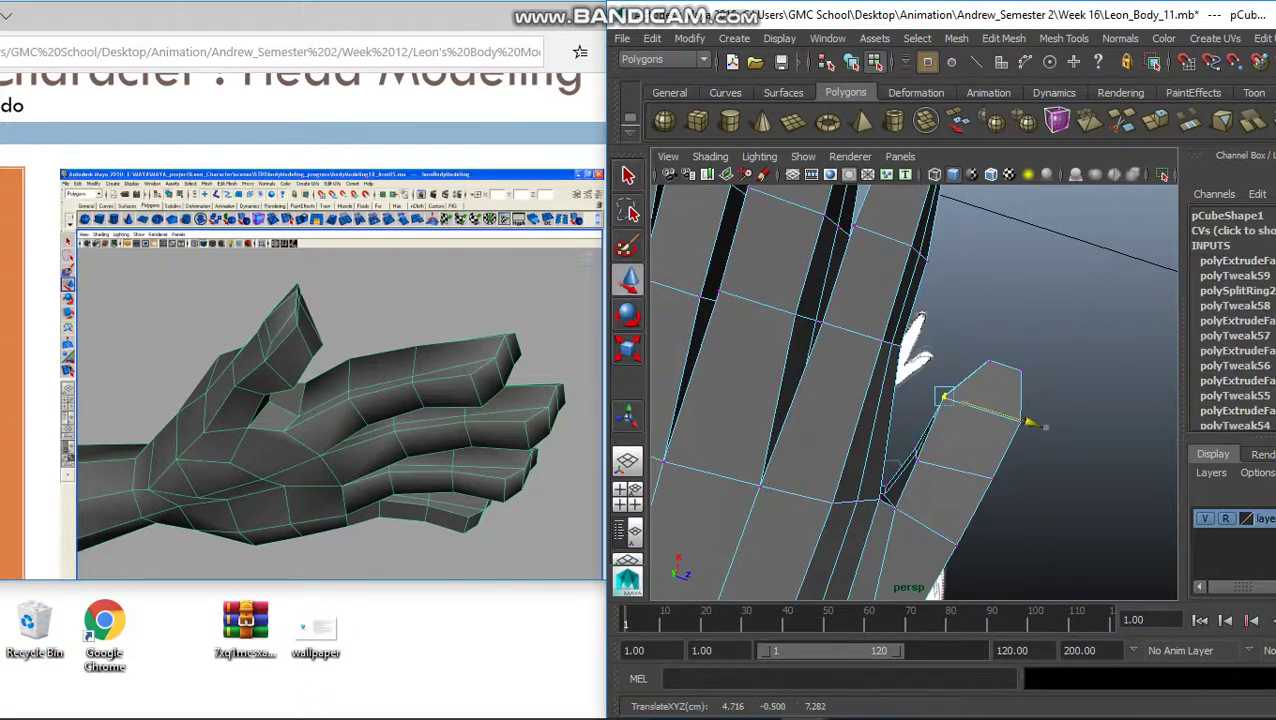
pyautogui.press('q')
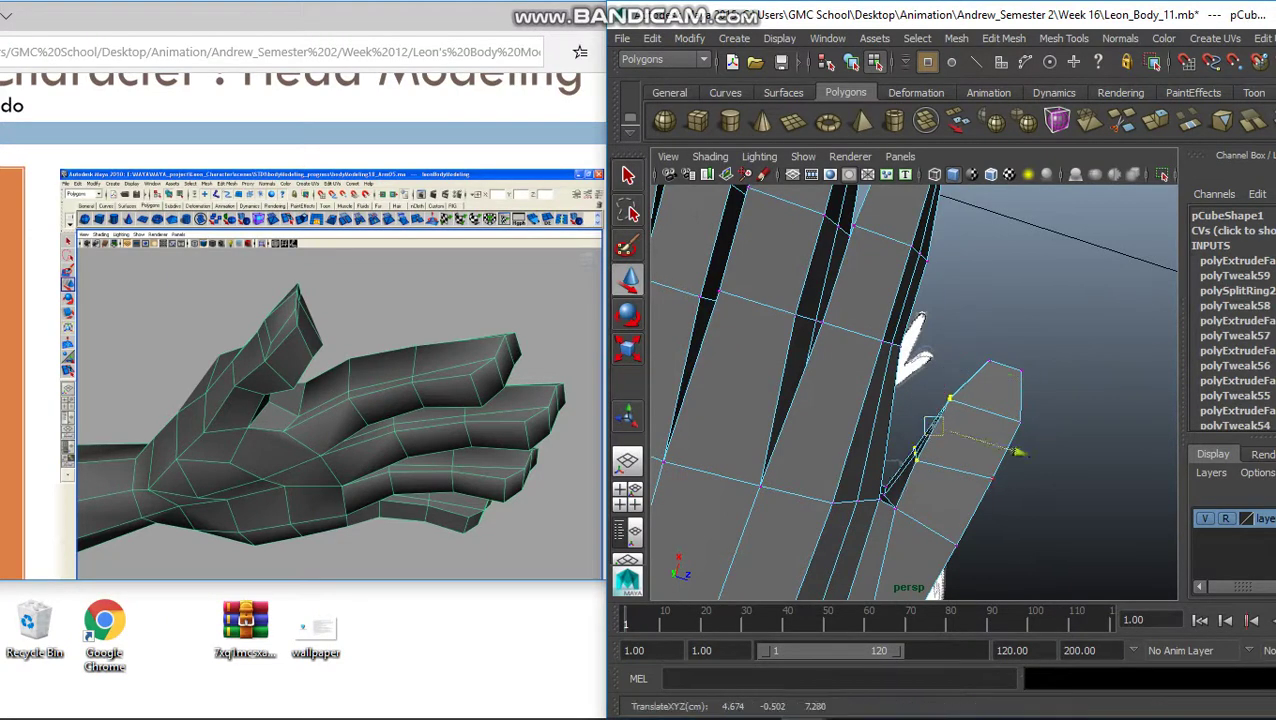
pyautogui.click(990, 362)
pyautogui.press('w')
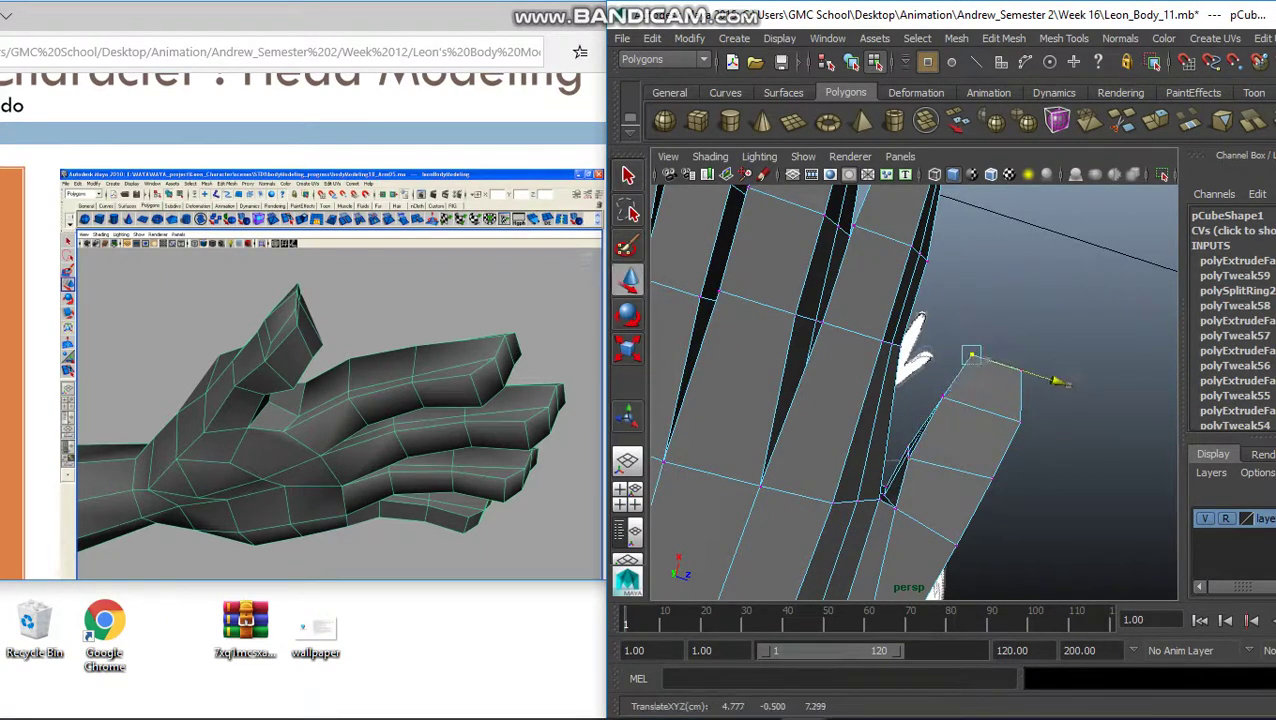
pyautogui.press('q')
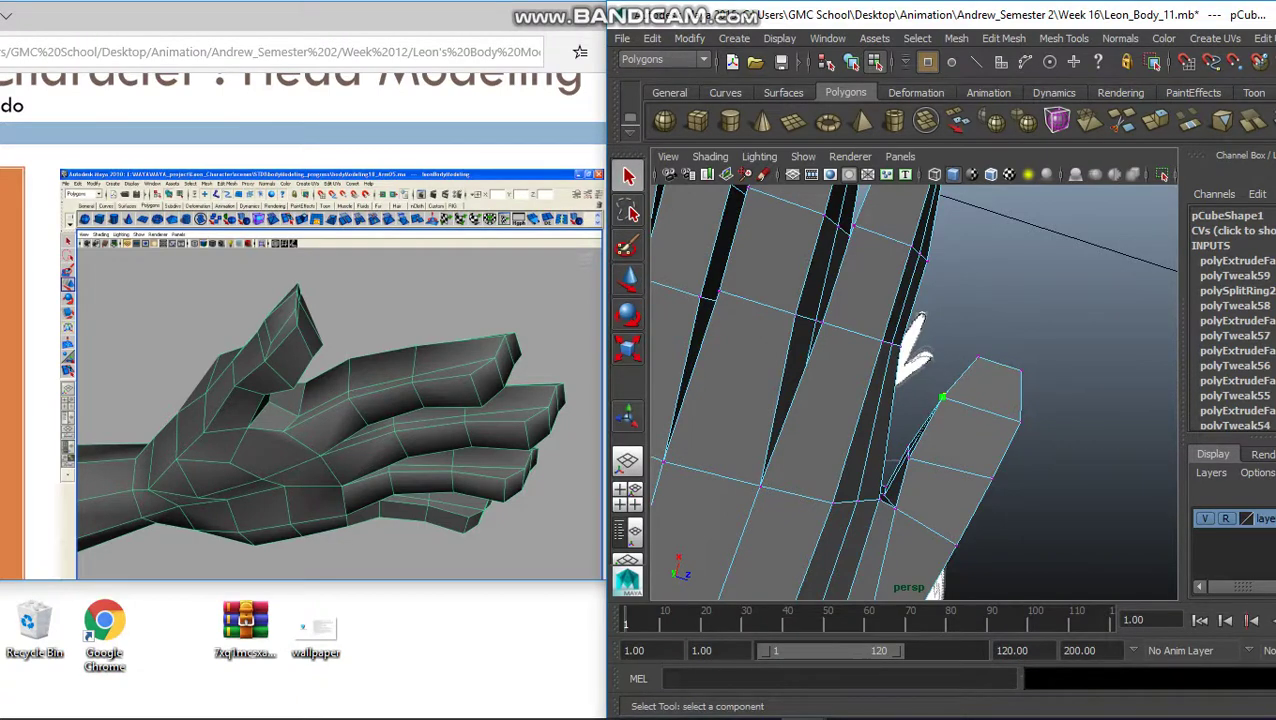
# Adjust the position of the two outer joint vertices on the side of the thumb facing away from the fingers.
pyautogui.keyDown('alt'); pyautogui.moveTo(915, 390); pyautogui.dragTo(860, 410); pyautogui.keyUp('alt')
pyautogui.scroll(4, 880, 400)
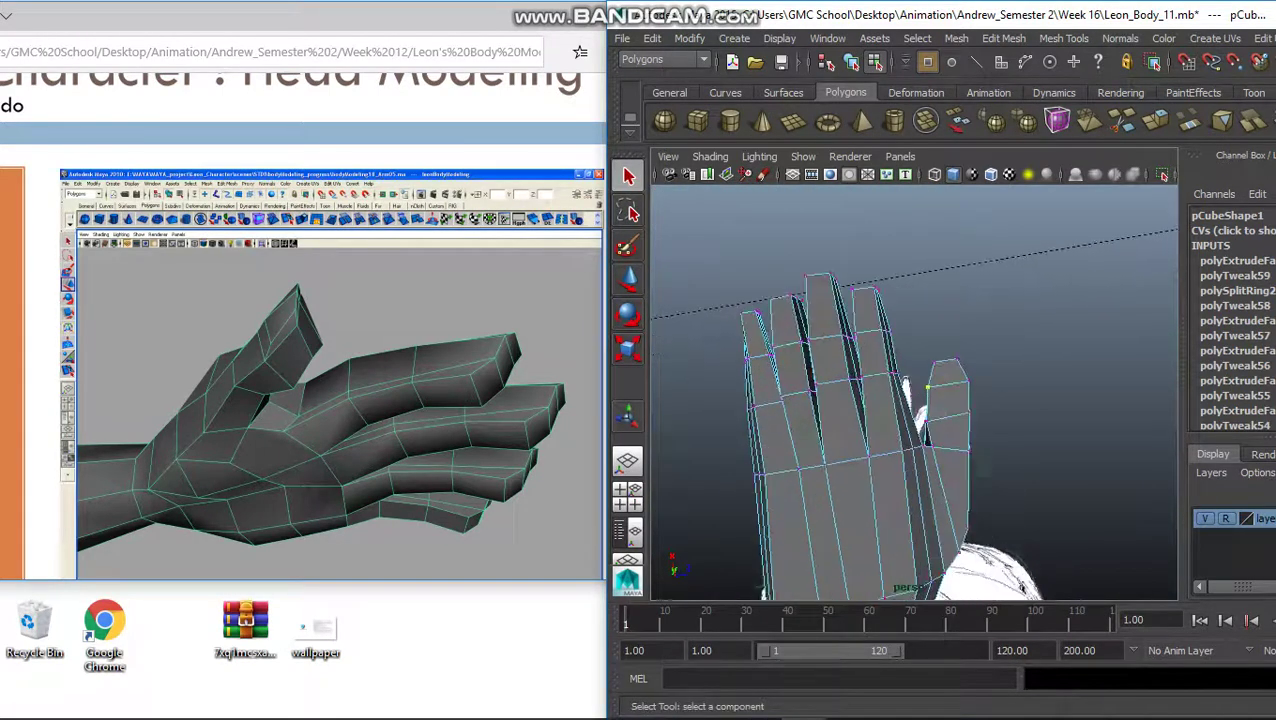
pyautogui.click(972, 420)
pyautogui.press('w')
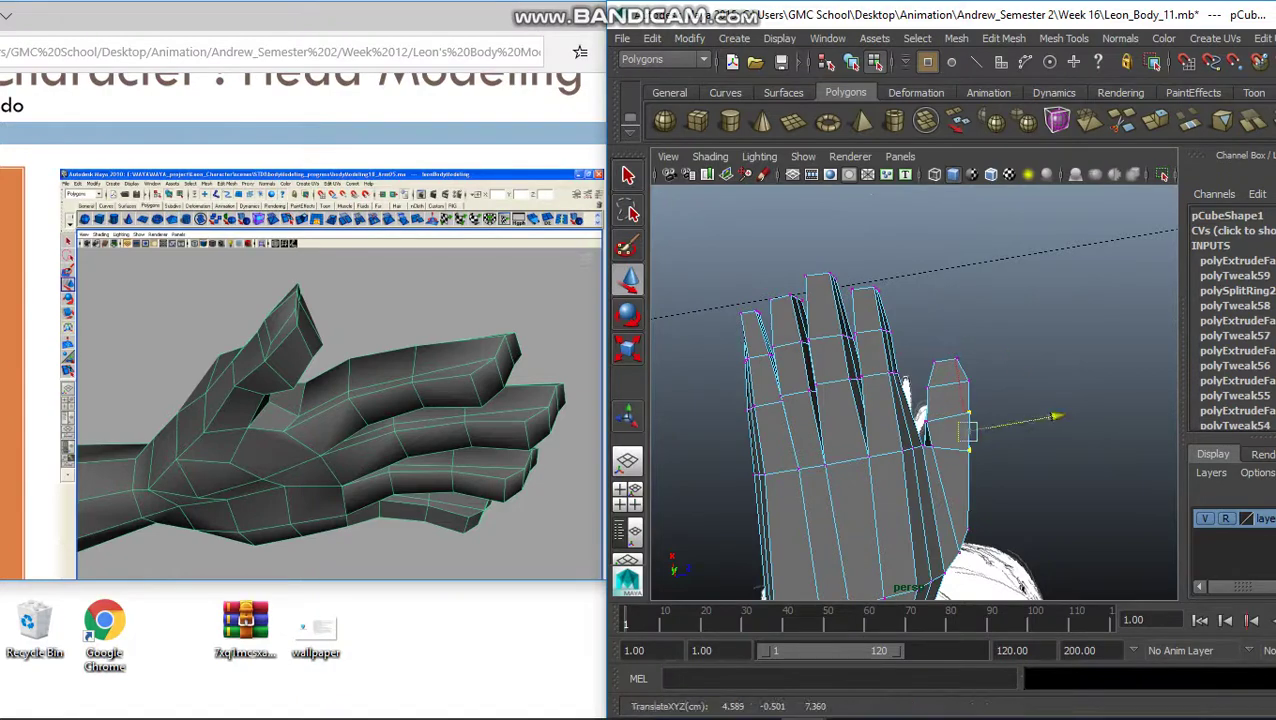
pyautogui.press('q')
# Select the thumb's vertices and rotate them to angle the thumb relative to the palm.
pyautogui.keyDown('alt'); pyautogui.moveTo(905, 390); pyautogui.dragTo(900, 550); pyautogui.keyUp('alt')
pyautogui.press('e')
pyautogui.moveTo(1039, 363); pyautogui.dragTo(968, 400)
pyautogui.press('q')
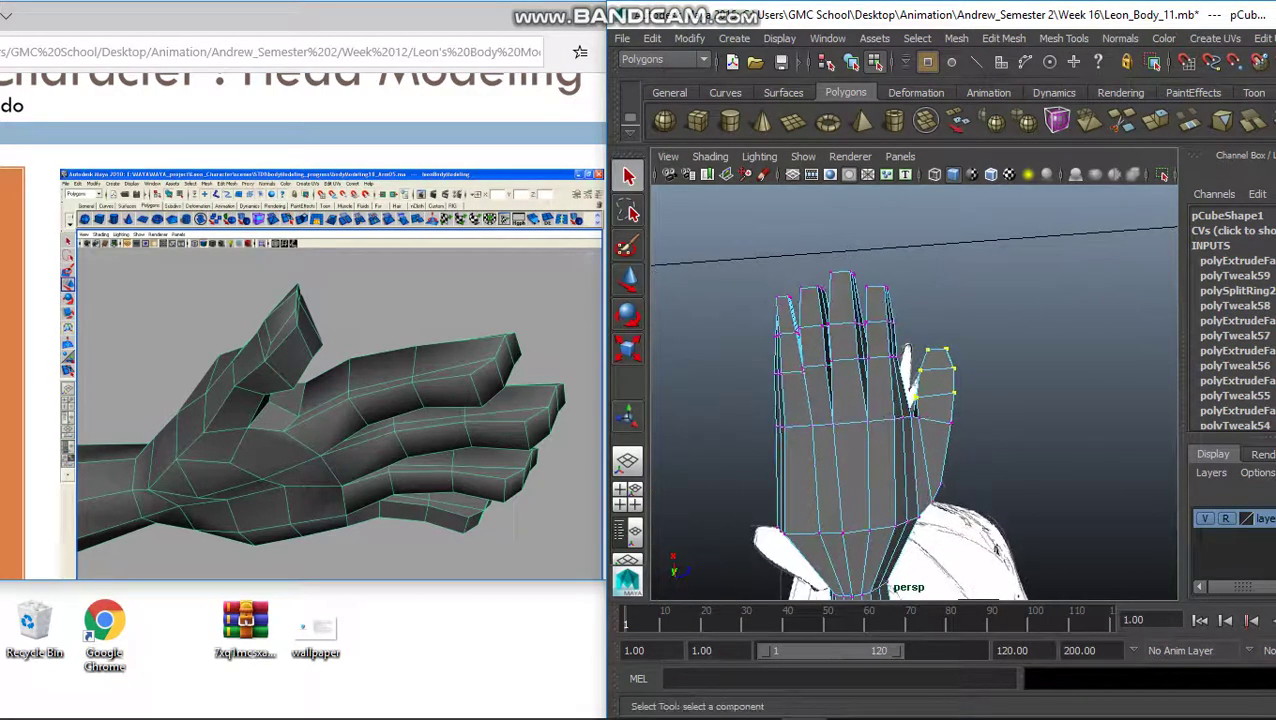
pyautogui.press('e')
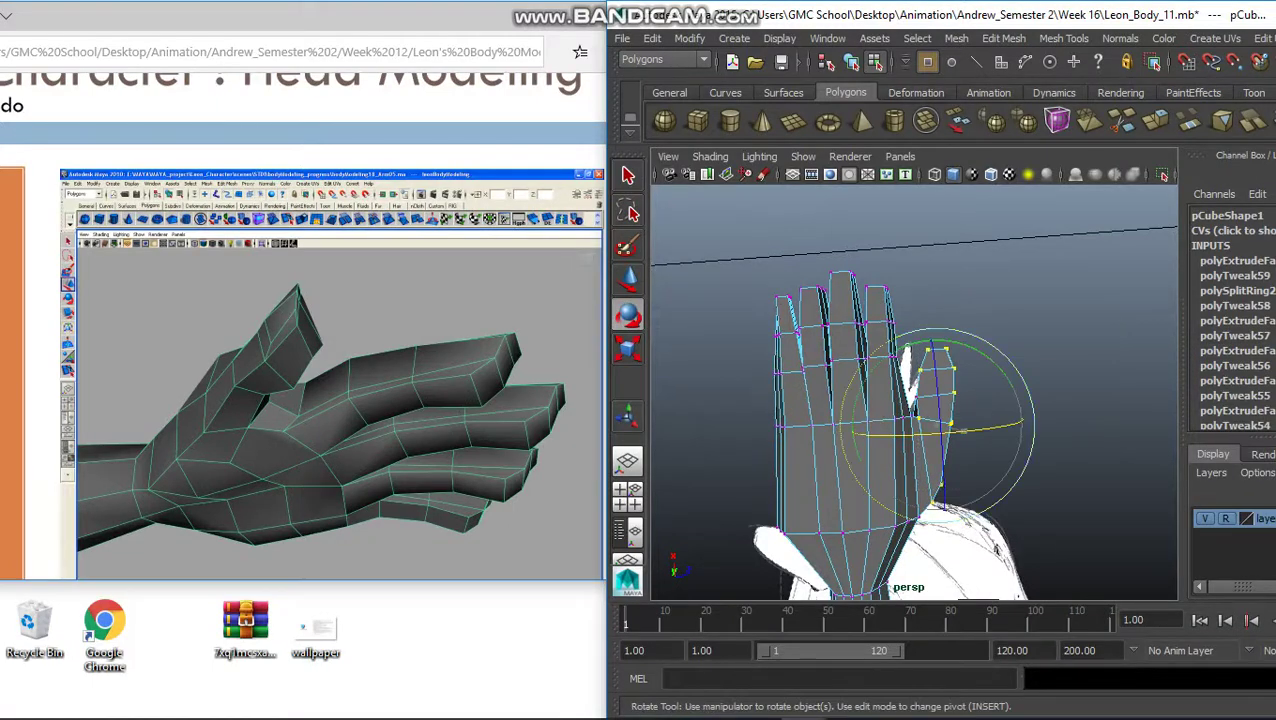
pyautogui.keyDown('alt'); pyautogui.moveTo(968, 400); pyautogui.dragTo(880, 350); pyautogui.keyUp('alt')
pyautogui.moveTo(985, 392); pyautogui.dragTo(960, 410)
# Move the thumb's vertices sideways away from the palm, dropping the lower base vertices from the selection.
pyautogui.press('w')
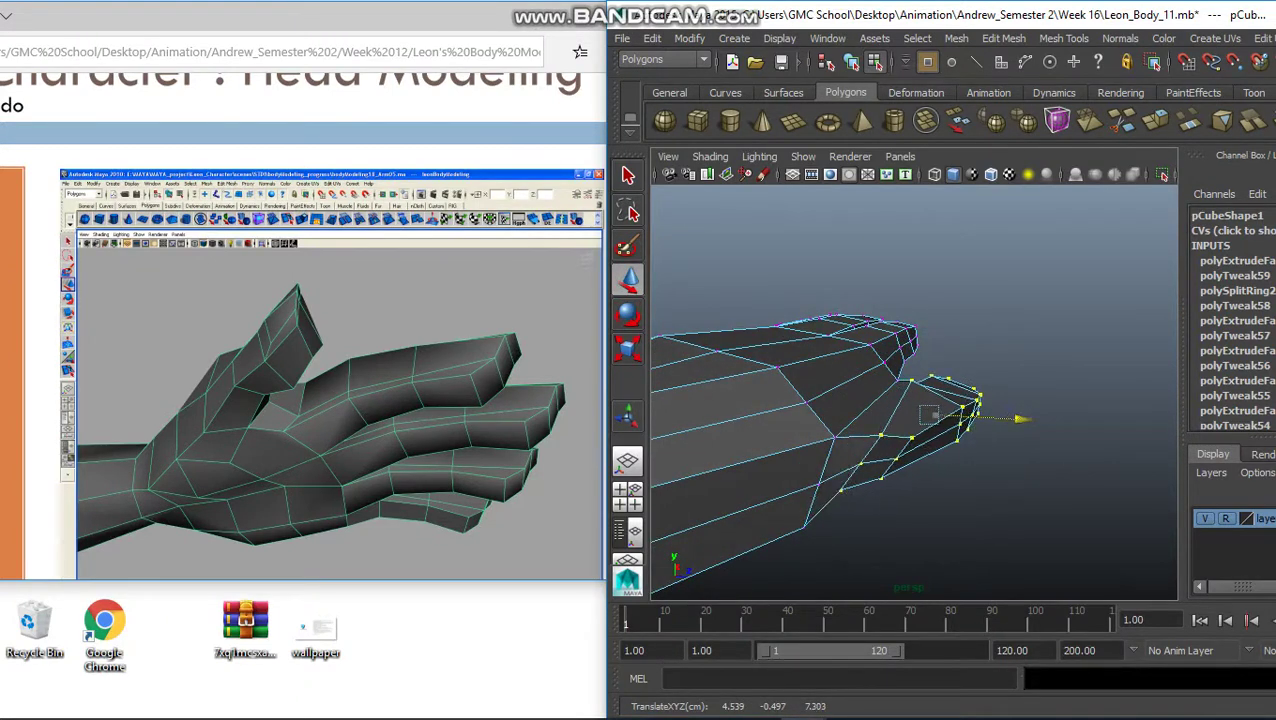
pyautogui.press('q')
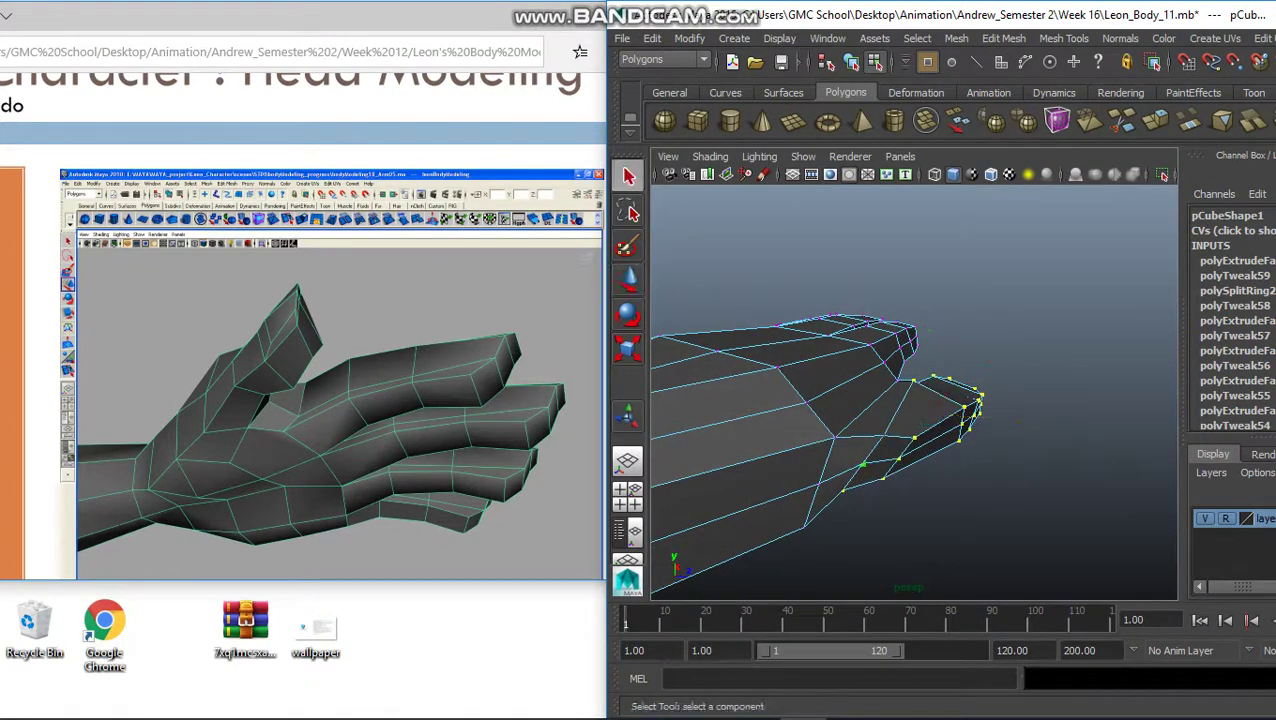
pyautogui.press('w')
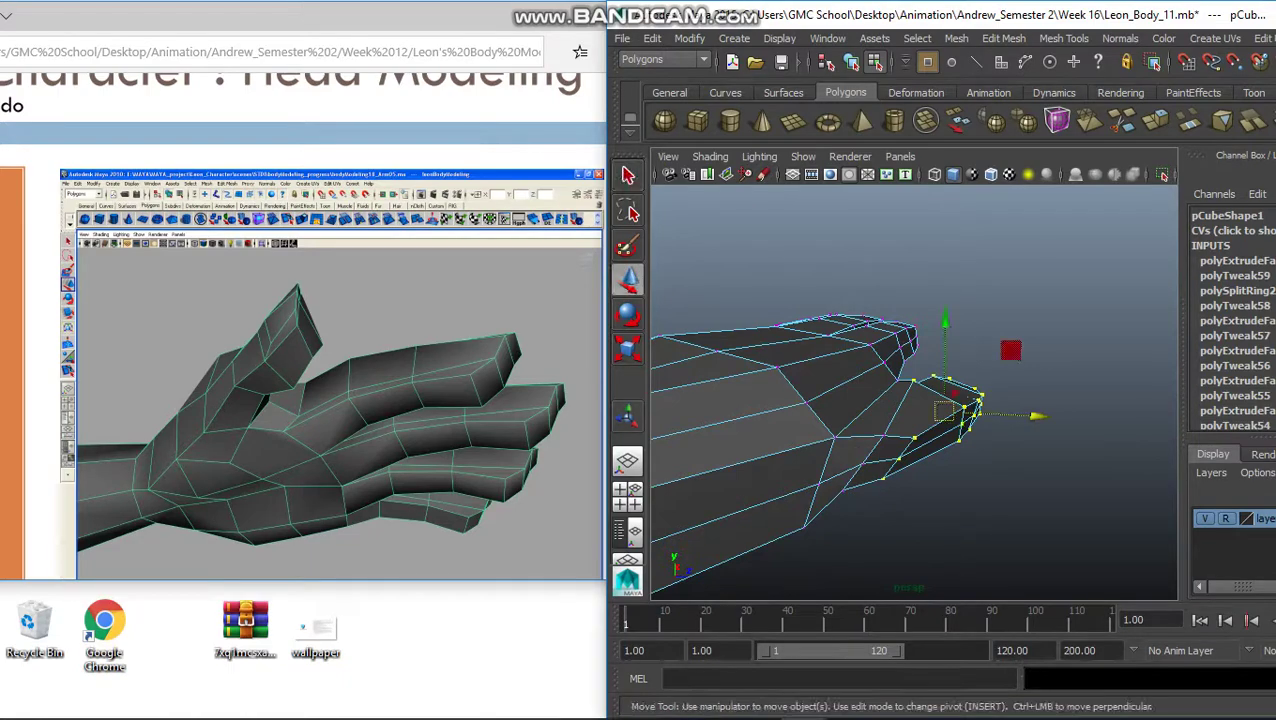
pyautogui.keyDown('alt'); pyautogui.moveTo(760, 500); pyautogui.dragTo(715, 430); pyautogui.keyUp('alt')
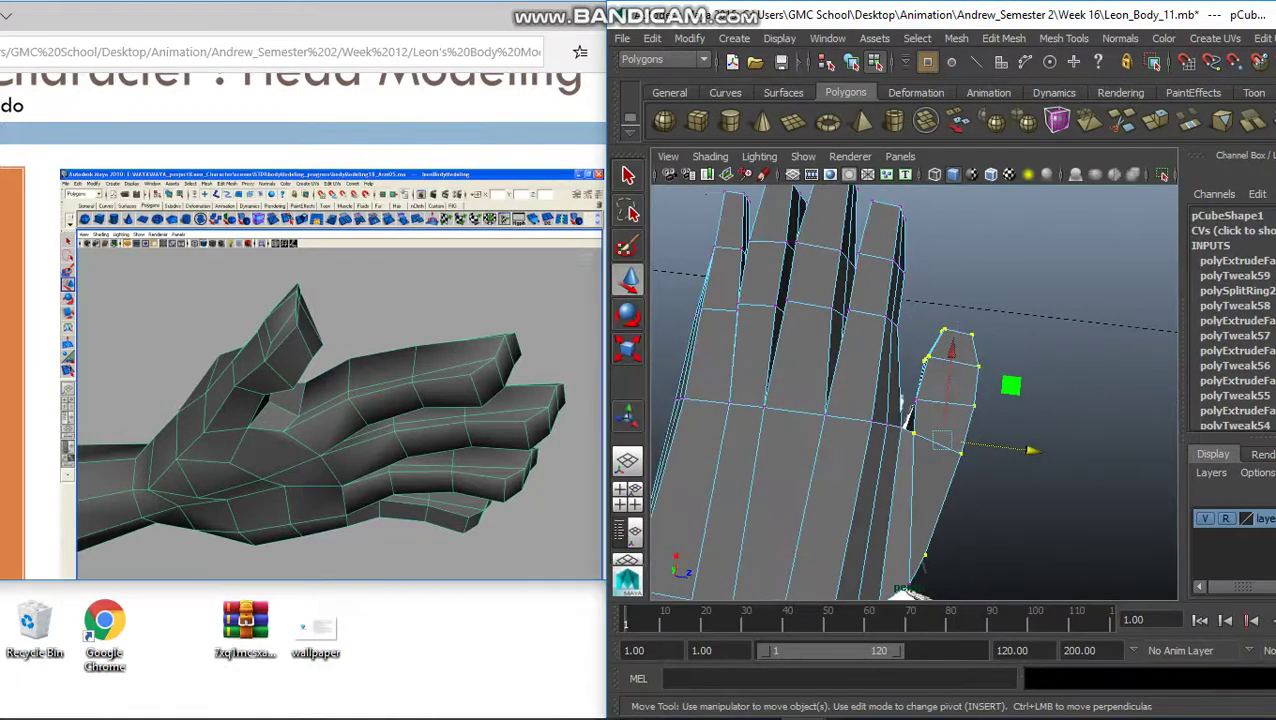
# Rotate the thumb's tip-segment vertices and shift them slightly toward the fingers.
pyautogui.press('e')
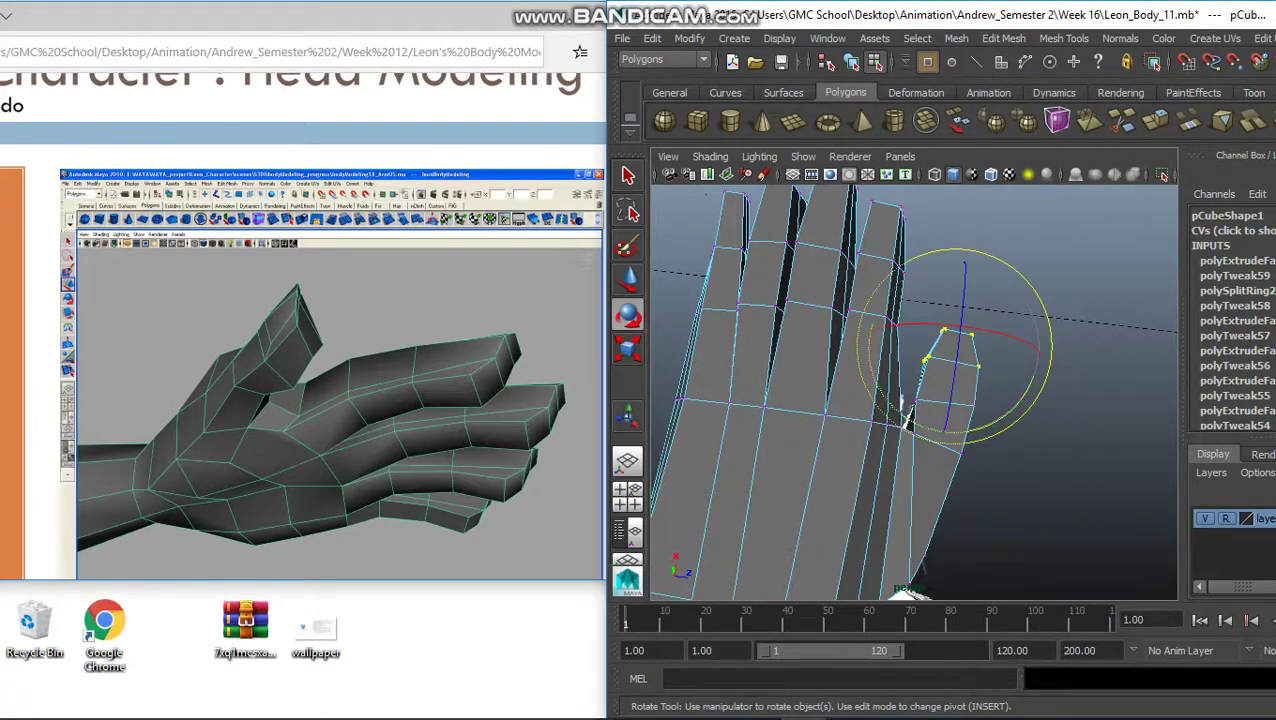
pyautogui.press('w')
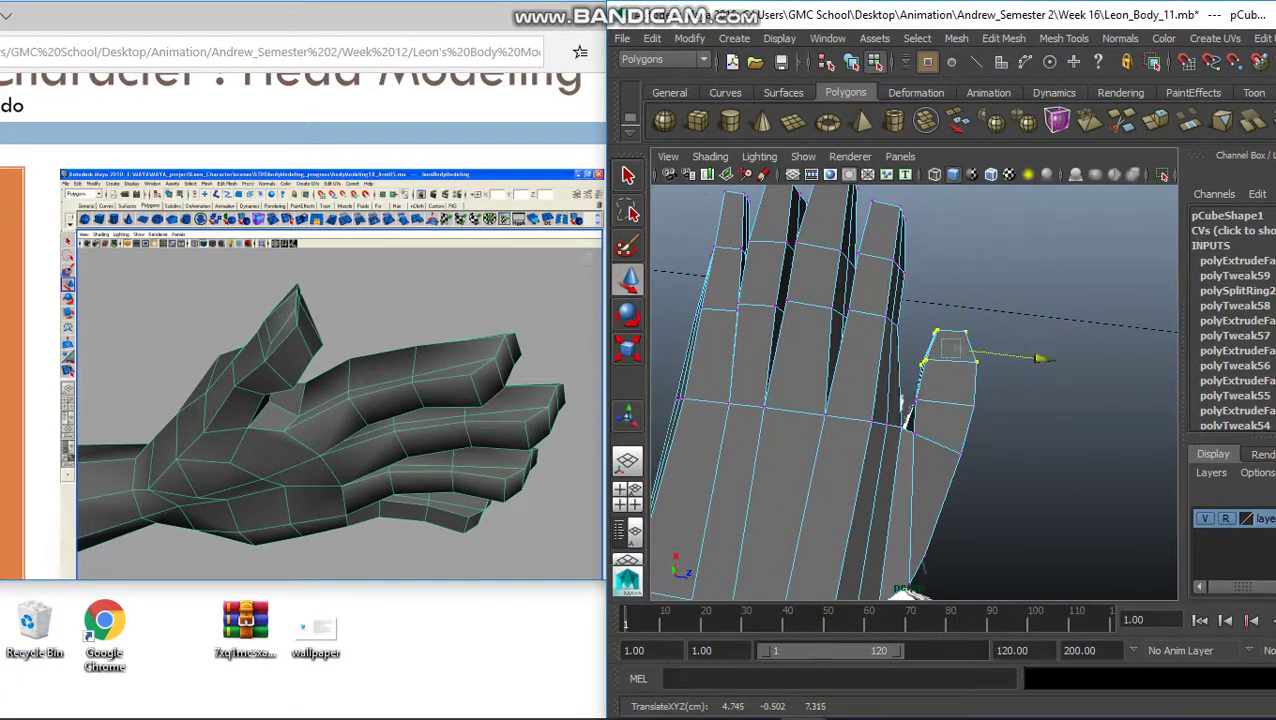
pyautogui.press('e')
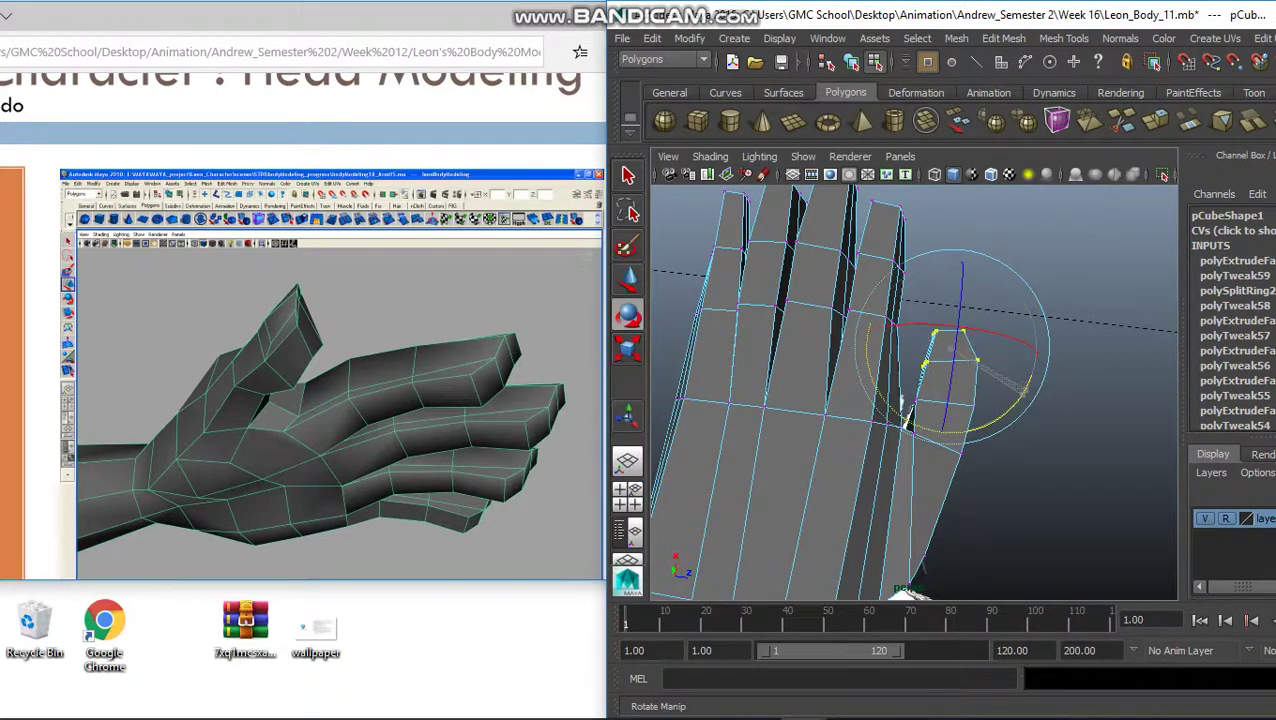
pyautogui.press('w')
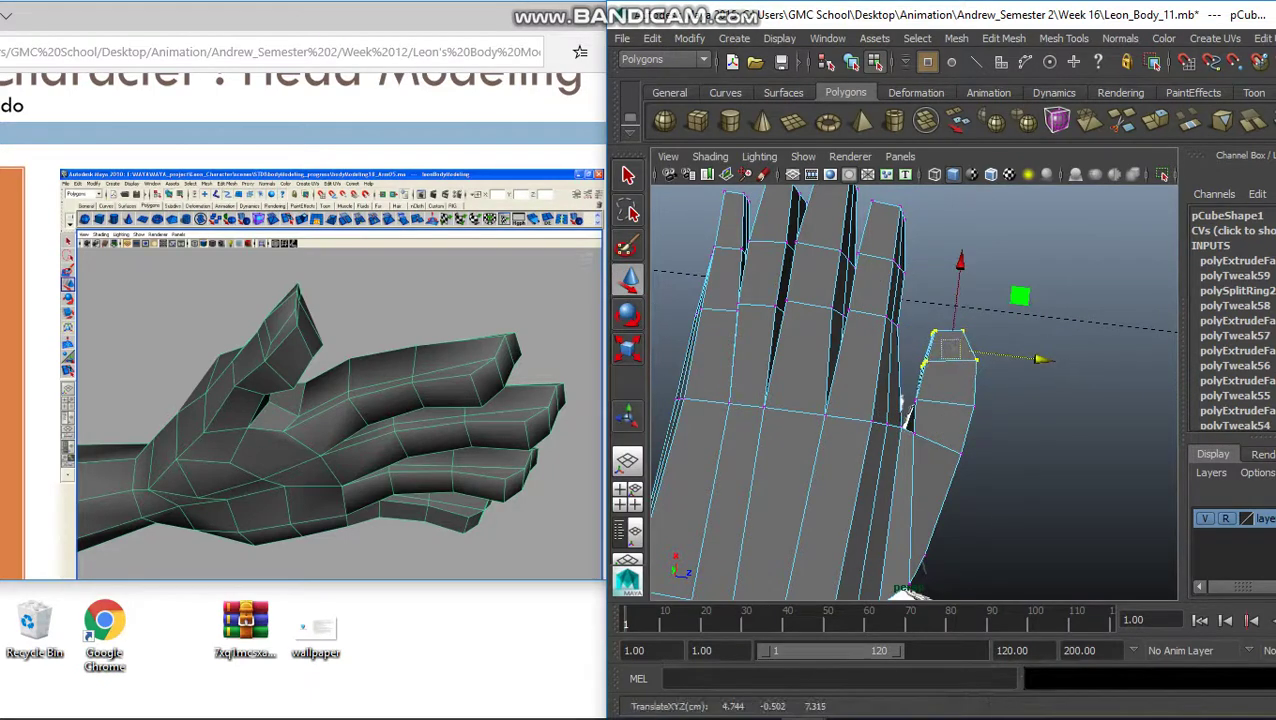
pyautogui.press('q')
# Move the outer vertices at the base of the little finger outward in the top view.
pyautogui.press('space')
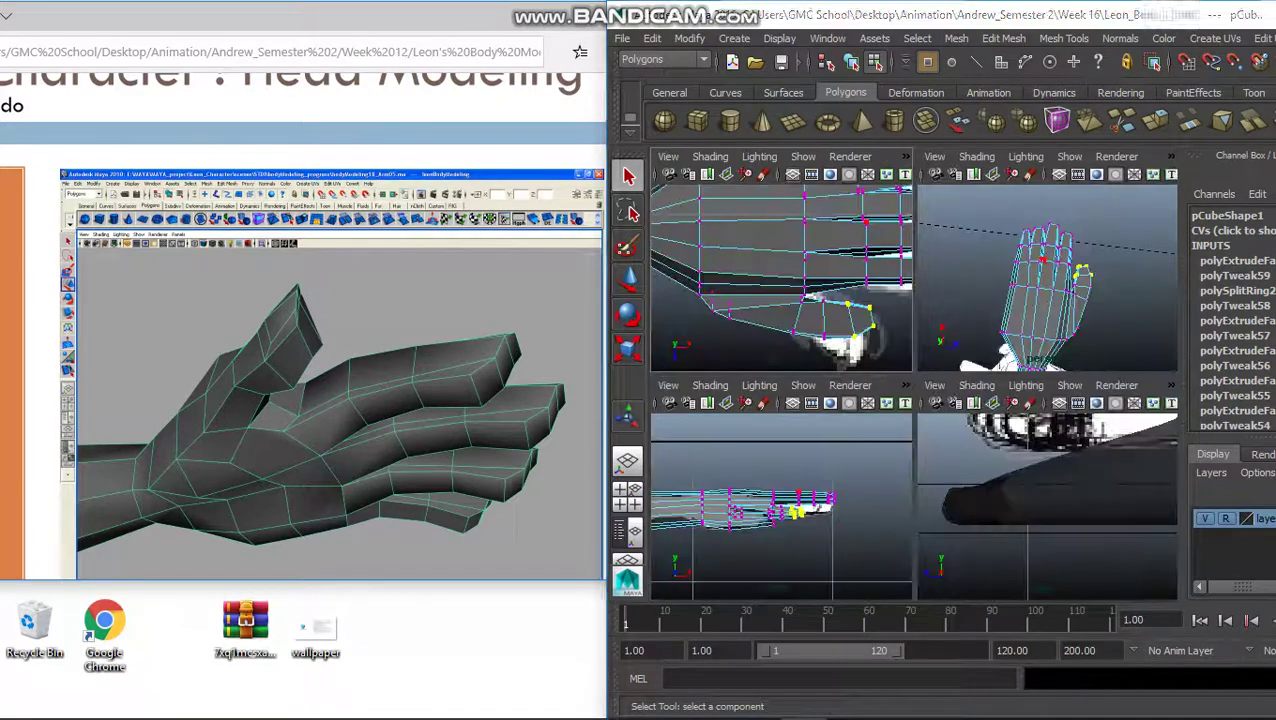
pyautogui.press('space')
pyautogui.scroll(5, 914, 390)
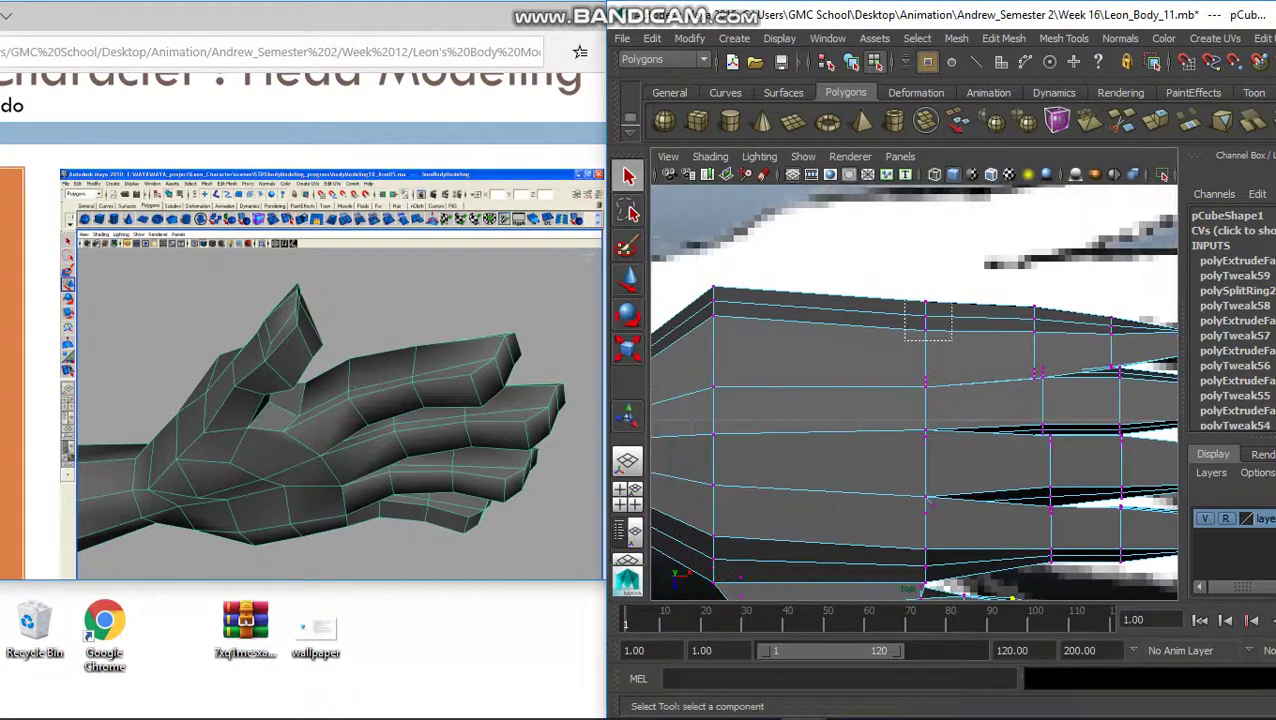
pyautogui.moveTo(905, 302); pyautogui.dragTo(951, 340)
pyautogui.press('w')
pyautogui.moveTo(925, 418); pyautogui.dragTo(925, 400)
pyautogui.press('q')
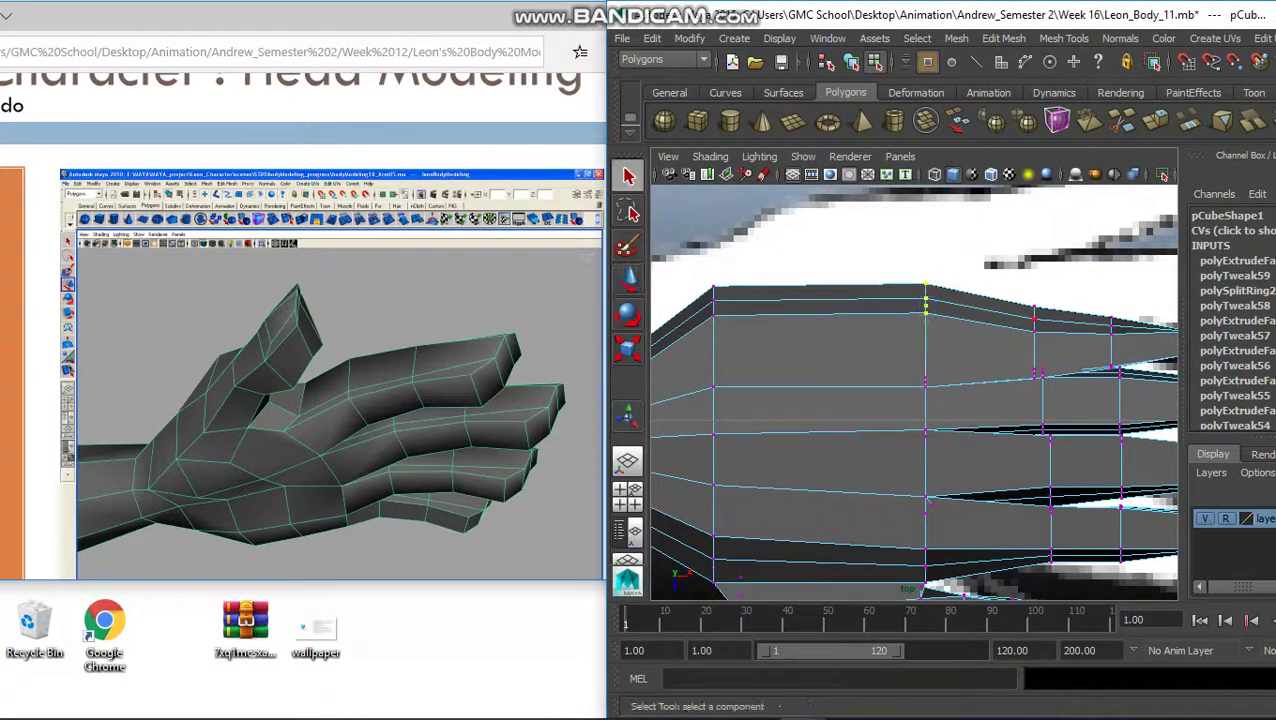
# Move the outer vertices of the little finger's middle and upper joints to round its outline in the top view.
pyautogui.moveTo(1046, 341); pyautogui.dragTo(1046, 341)
pyautogui.press('w')
pyautogui.moveTo(1034, 402); pyautogui.dragTo(1034, 398)
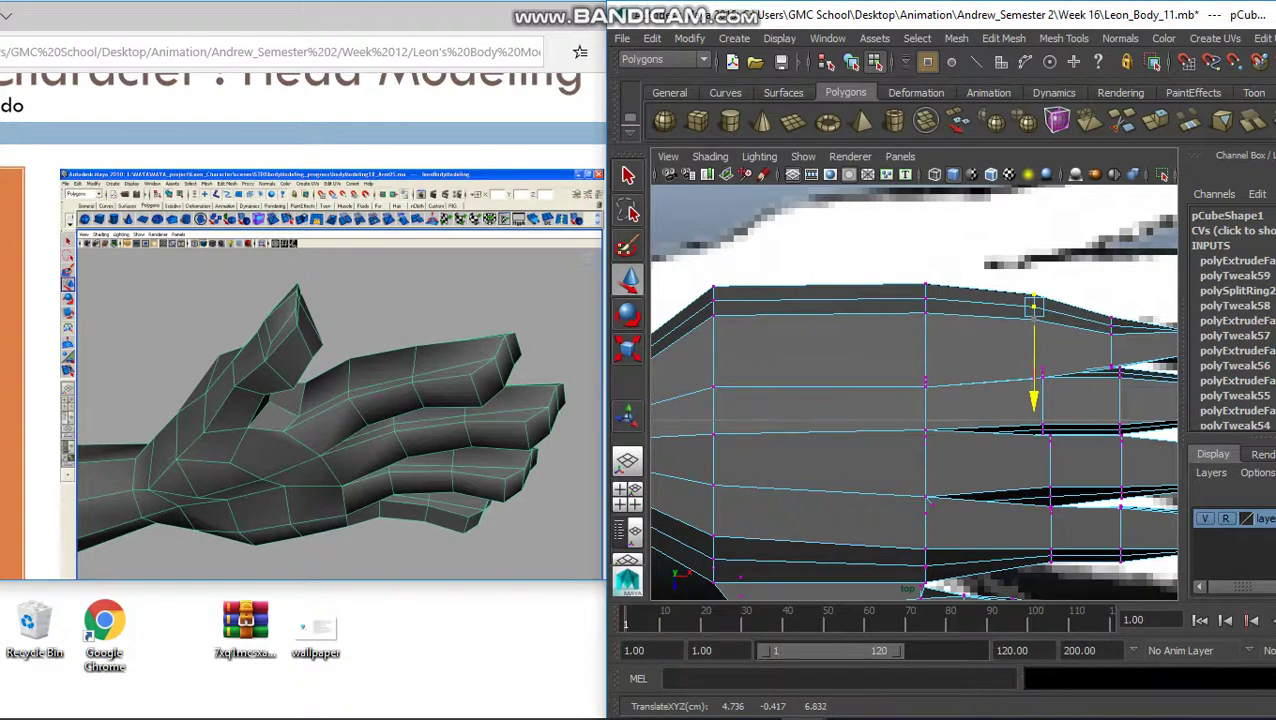
pyautogui.press('q')
pyautogui.keyDown('alt'); pyautogui.moveTo(1034, 398); pyautogui.dragTo(968, 398, button='middle'); pyautogui.keyUp('alt')
pyautogui.press('w')
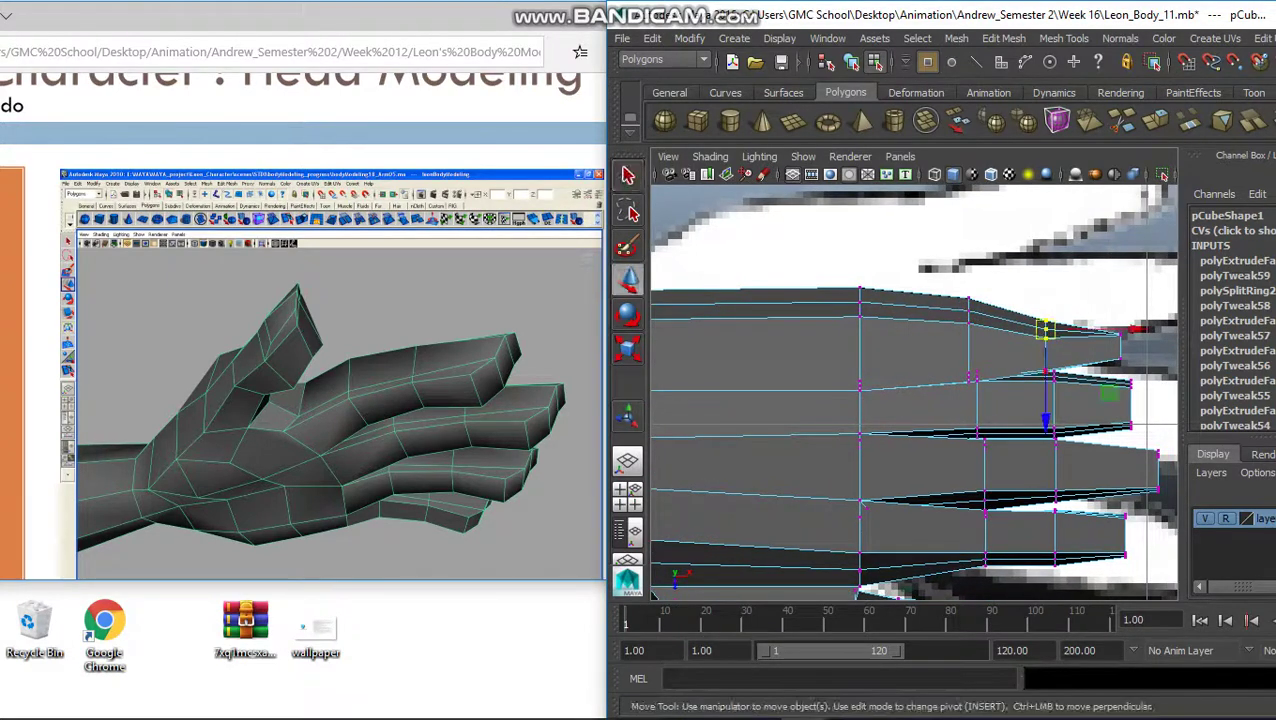
pyautogui.moveTo(1045, 405); pyautogui.dragTo(1045, 410)
pyautogui.press('q')
# Select the vertices at the little finger's tip and move them slightly farther along the finger's length.
pyautogui.scroll(-3, 1045, 410)
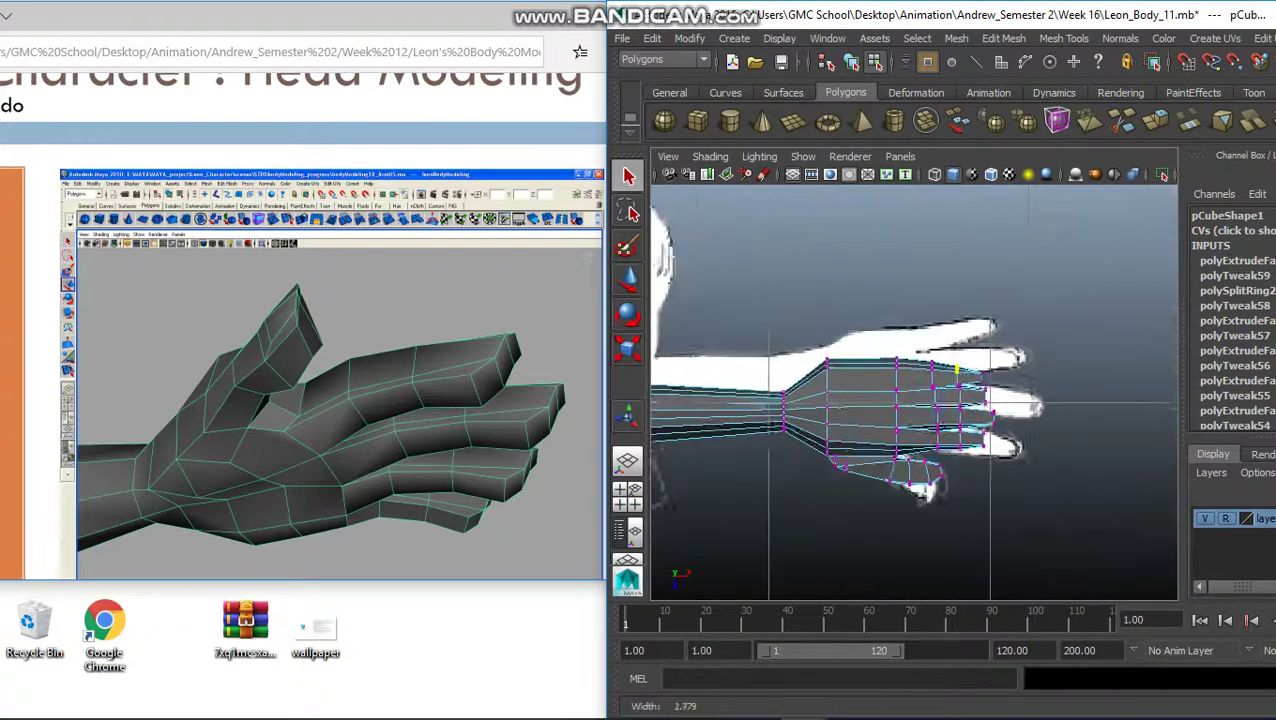
pyautogui.scroll(2, 1045, 410)
pyautogui.scroll(1, 906, 420)
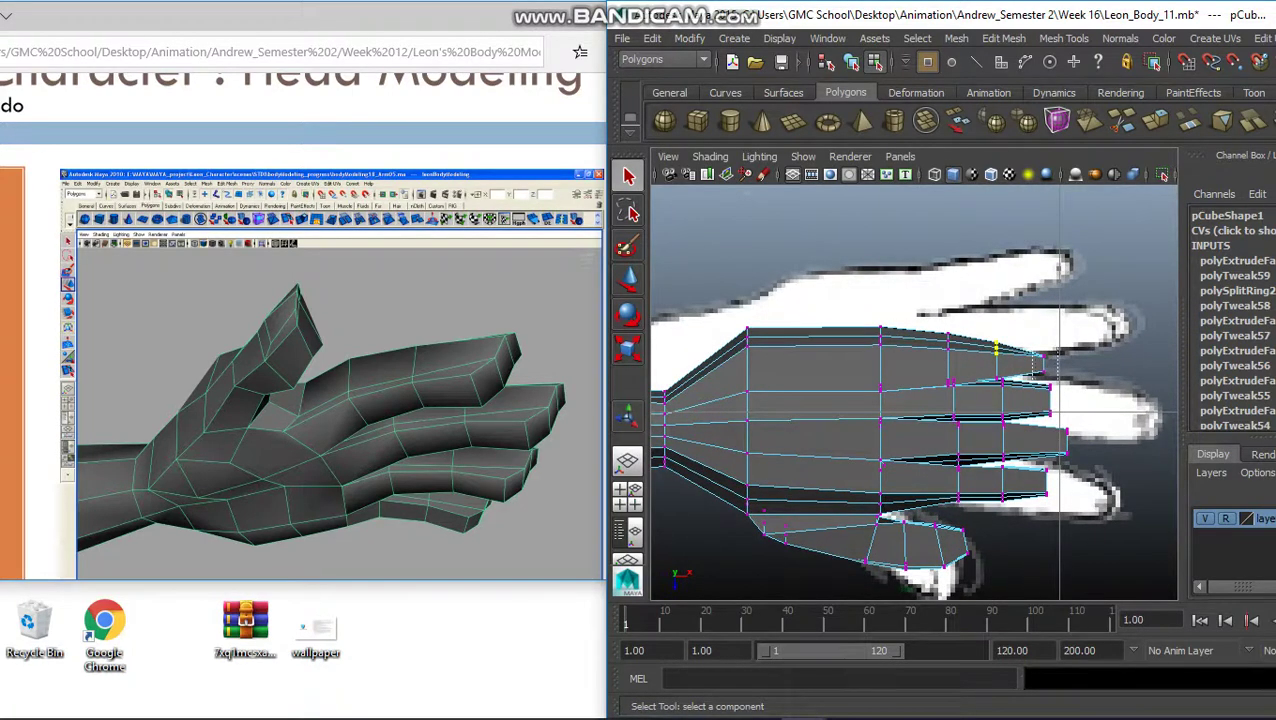
pyautogui.press('w')
pyautogui.moveTo(996, 348); pyautogui.dragTo(1048, 368)
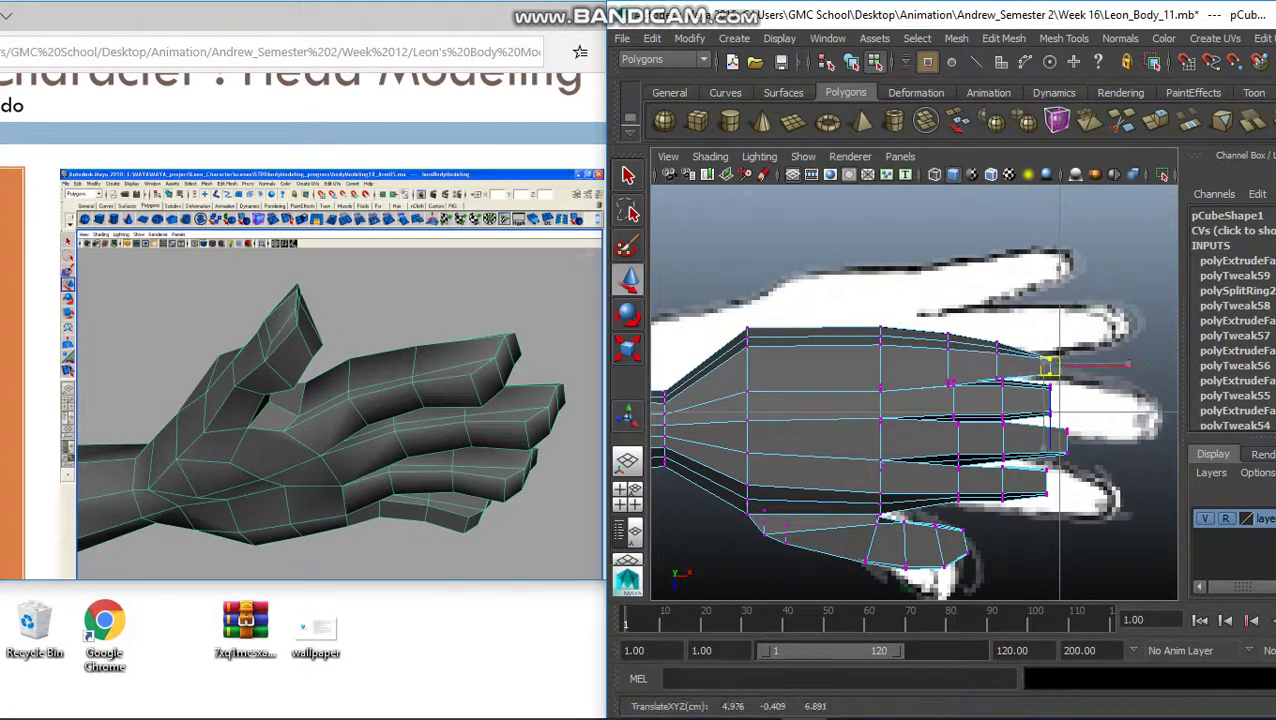
pyautogui.press('q')
# Nudge the outer vertices of the little finger's upper joint outward and toward the fingertip.
pyautogui.press('w')
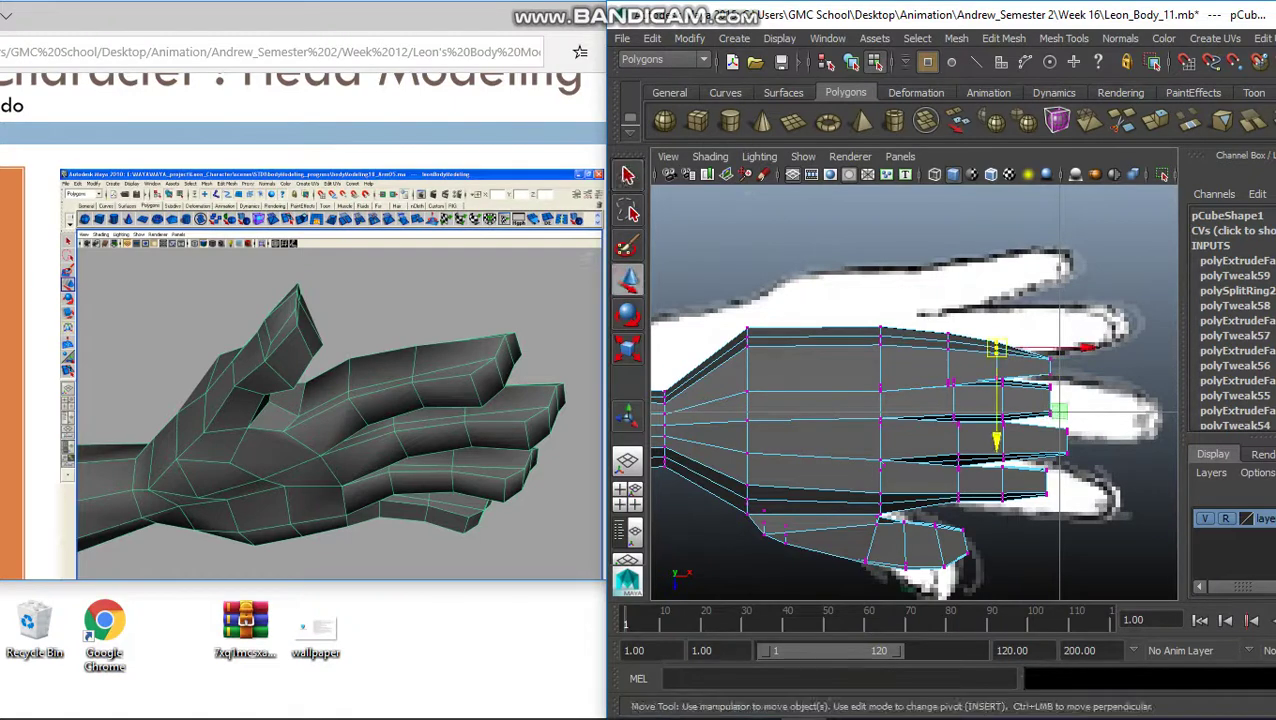
pyautogui.hotkey('ctrl', 'z')
pyautogui.press('q')
pyautogui.press('w')
pyautogui.moveTo(1085, 345); pyautogui.dragTo(1087, 345)
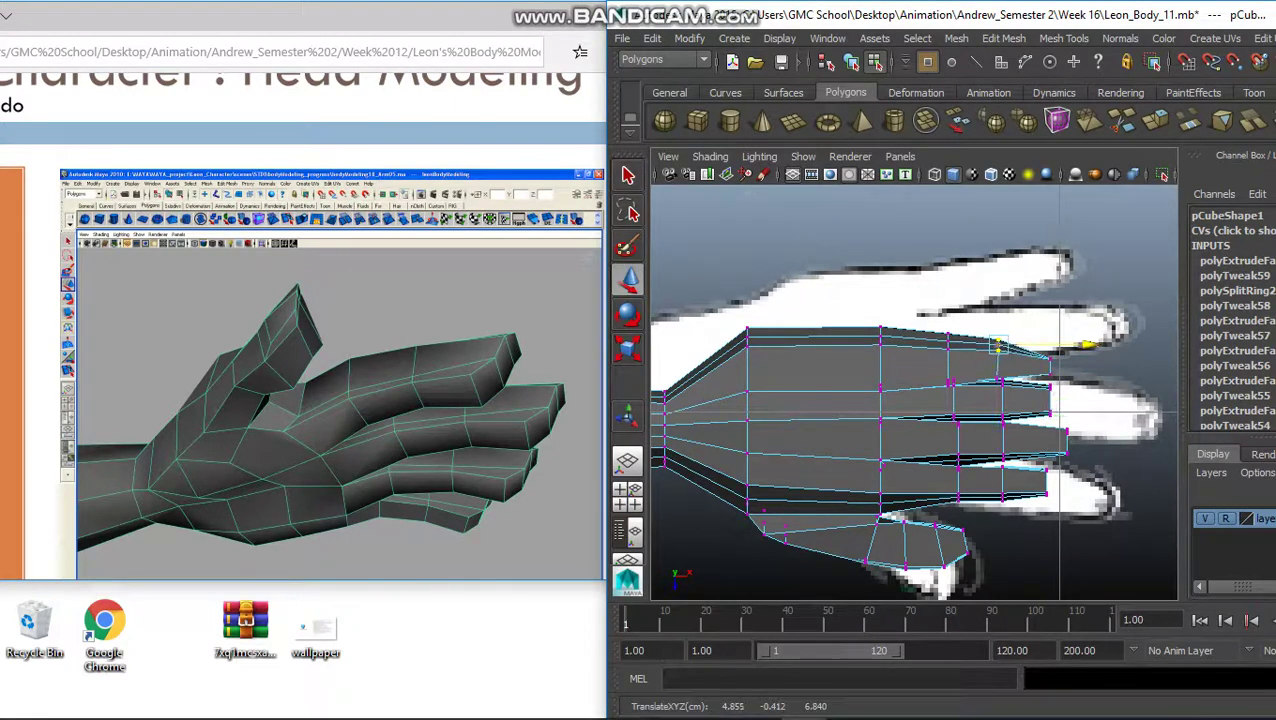
pyautogui.press('q')
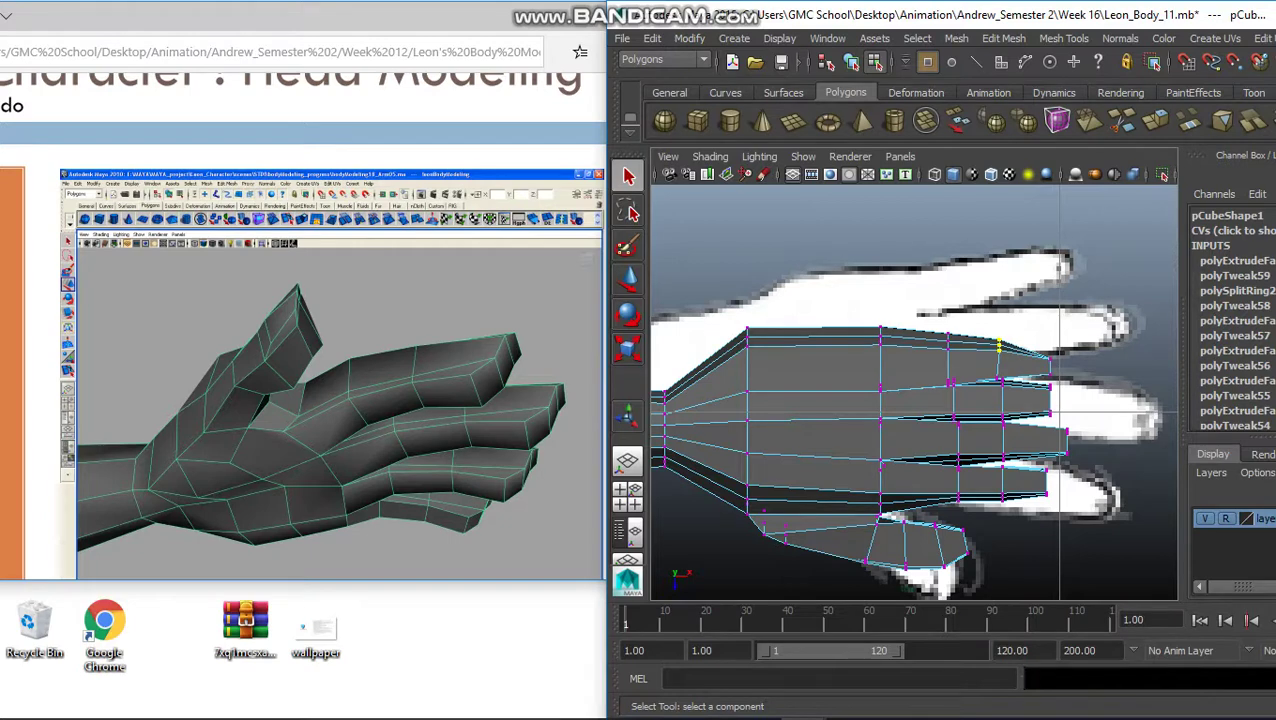
# Pull the selected vertices at the little finger's tip slightly back toward the palm in the top view.
pyautogui.press('w')
pyautogui.moveTo(1100, 366); pyautogui.dragTo(1104, 366)
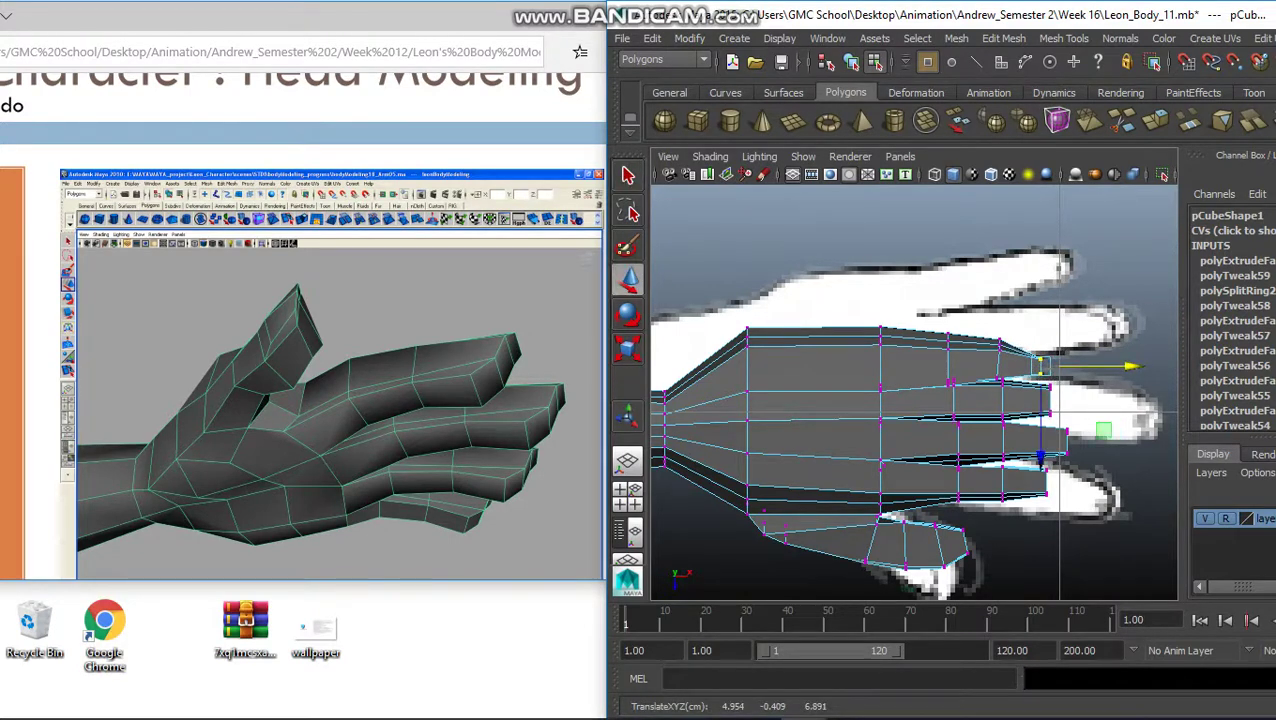
pyautogui.press('q')
pyautogui.press('space')
pyautogui.press('space')
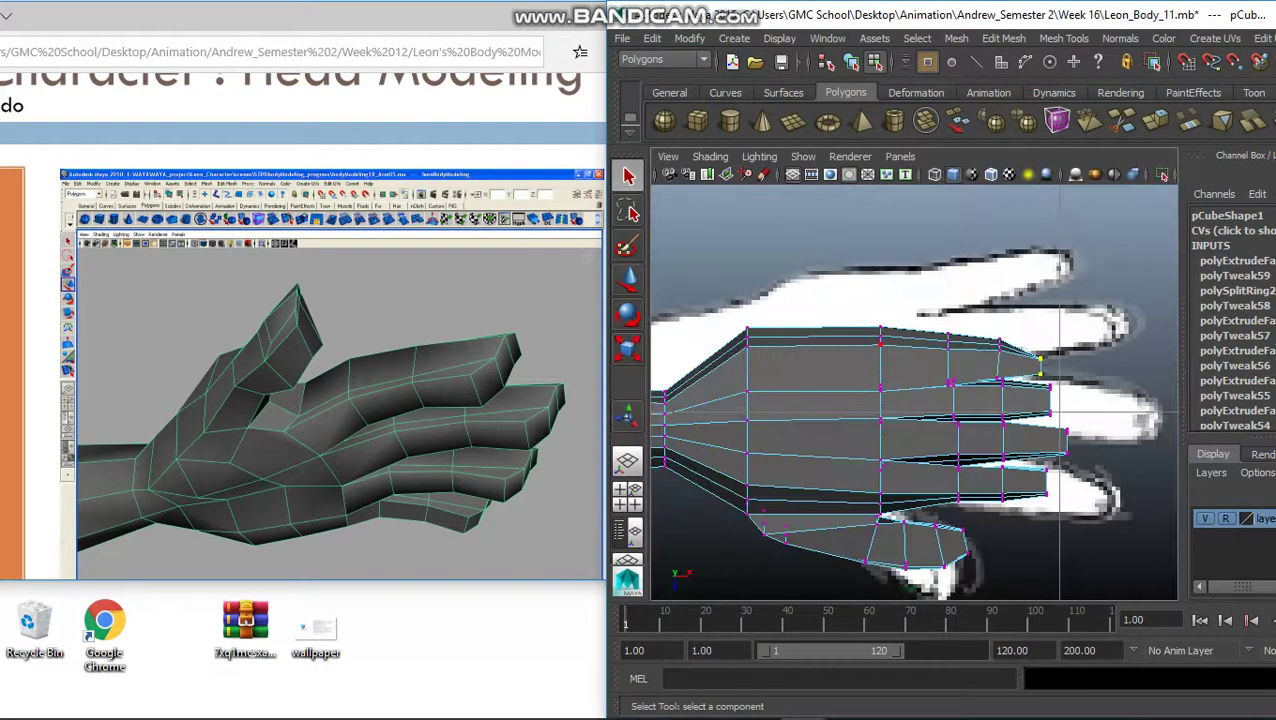
# Move the wrist vertices on the little-finger side outward in the top view to widen the wrist.
pyautogui.scroll(5, 913, 390)
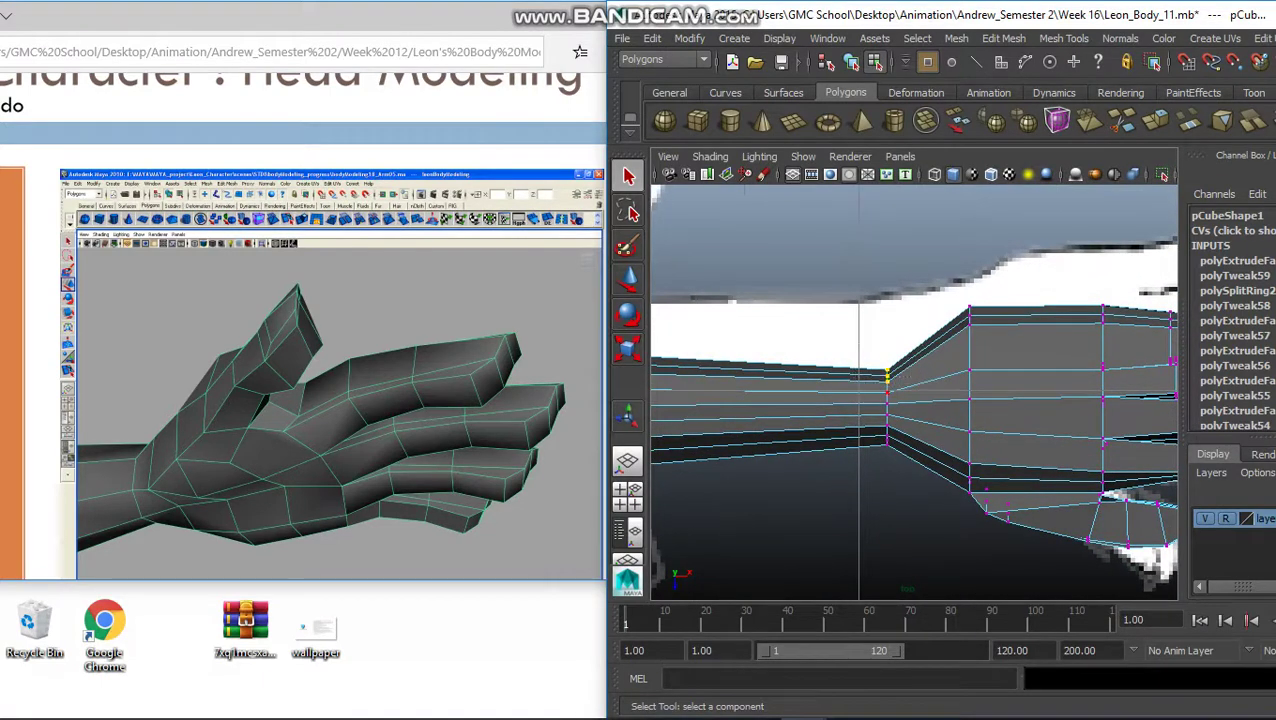
pyautogui.press('w')
pyautogui.moveTo(886, 466); pyautogui.dragTo(886, 446)
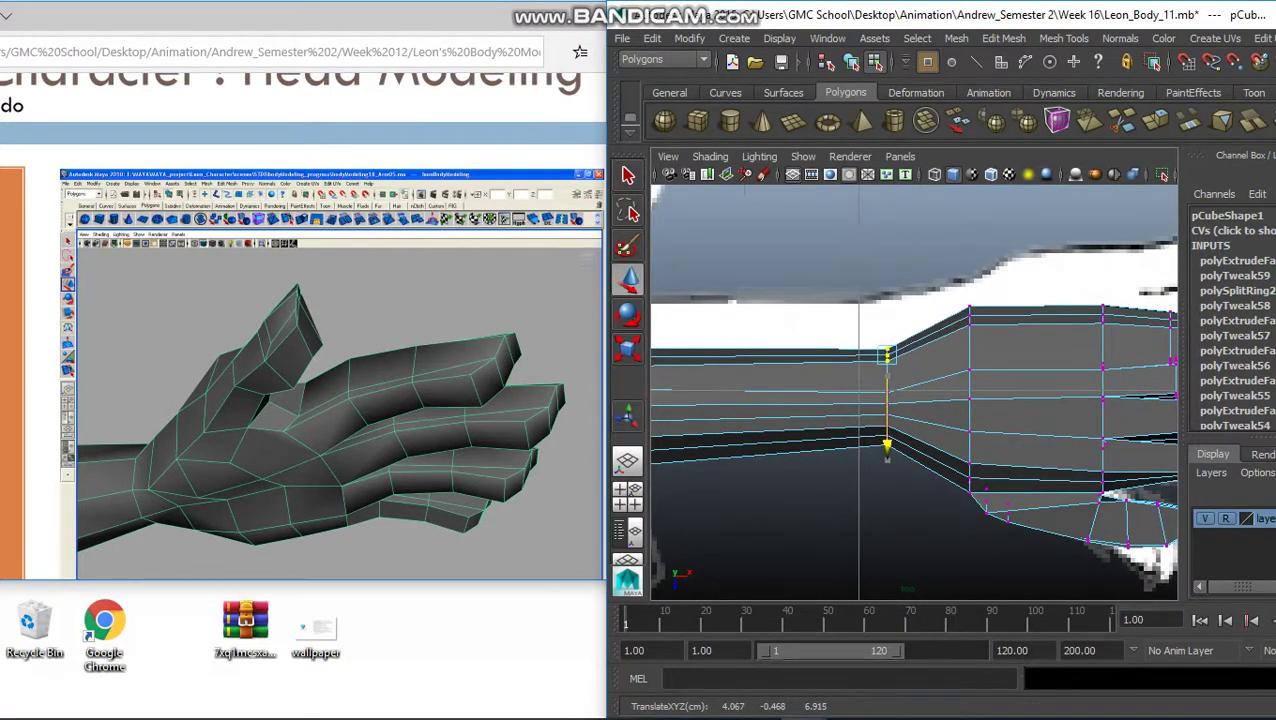
pyautogui.press('q')
pyautogui.press('space')
pyautogui.press('space')
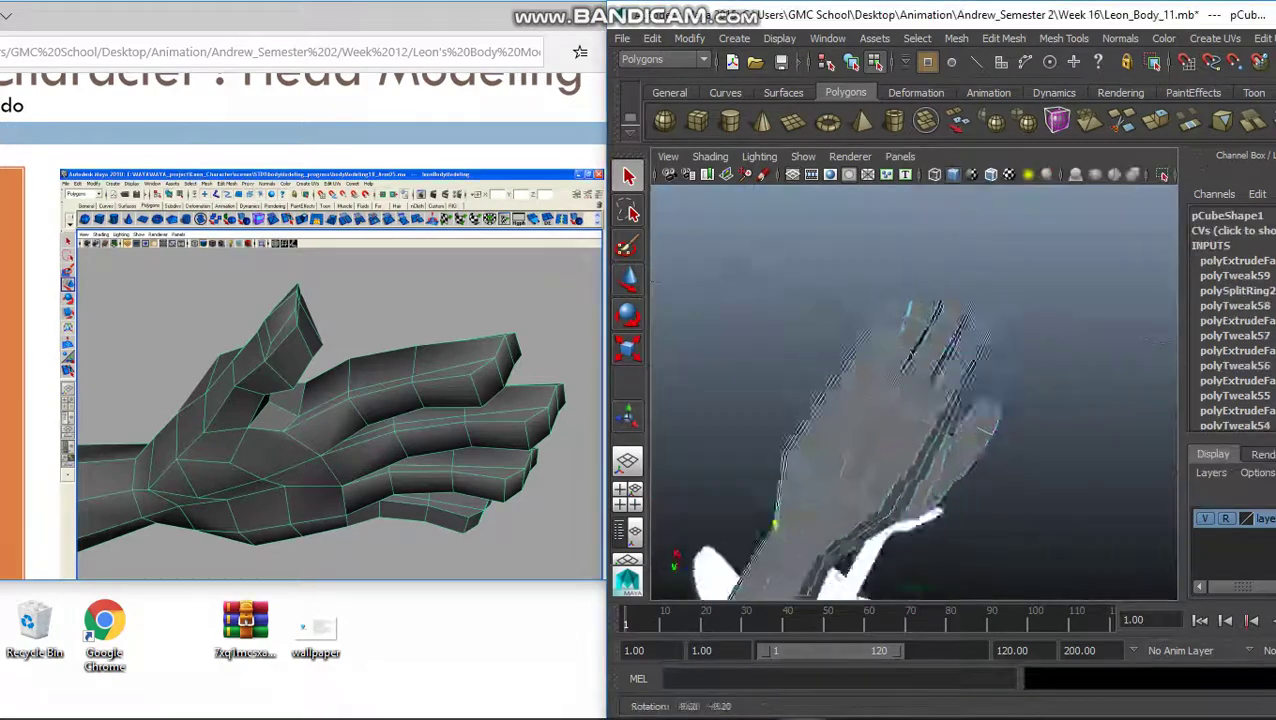
# Reposition the vertices around the base of the thumb and the adjoining palm in the perspective view.
pyautogui.press('f')
pyautogui.keyDown('alt'); pyautogui.moveTo(880, 400); pyautogui.dragTo(950, 388); pyautogui.keyUp('alt')
pyautogui.press('w')
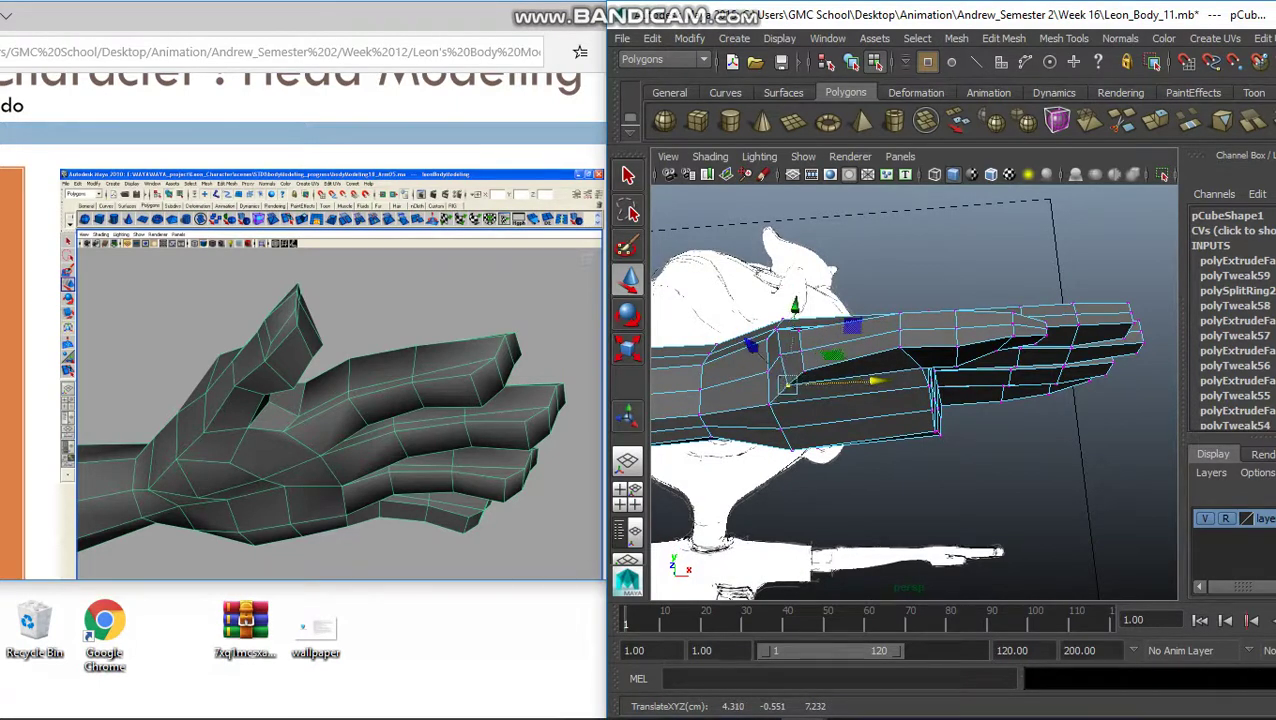
pyautogui.keyDown('alt'); pyautogui.moveTo(950, 388); pyautogui.dragTo(870, 368); pyautogui.keyUp('alt')
pyautogui.press('q')
pyautogui.press('w')
pyautogui.moveTo(851, 312); pyautogui.dragTo(730, 380)
pyautogui.press('q')
pyautogui.scroll(3, 913, 390)
# Preview the mesh smoothed and move the palm-side vertices at the base of the fingers toward the fingertips.
pyautogui.press('3')
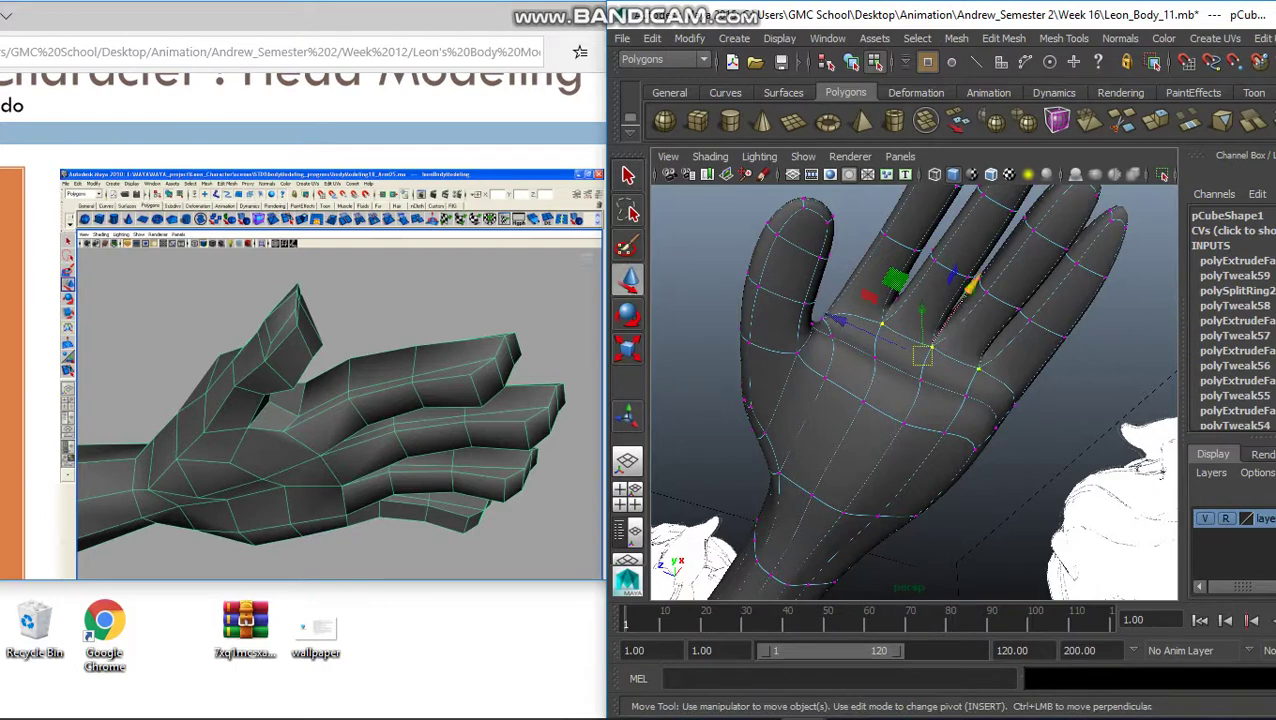
pyautogui.moveTo(971, 284); pyautogui.dragTo(988, 261)
pyautogui.press('q')
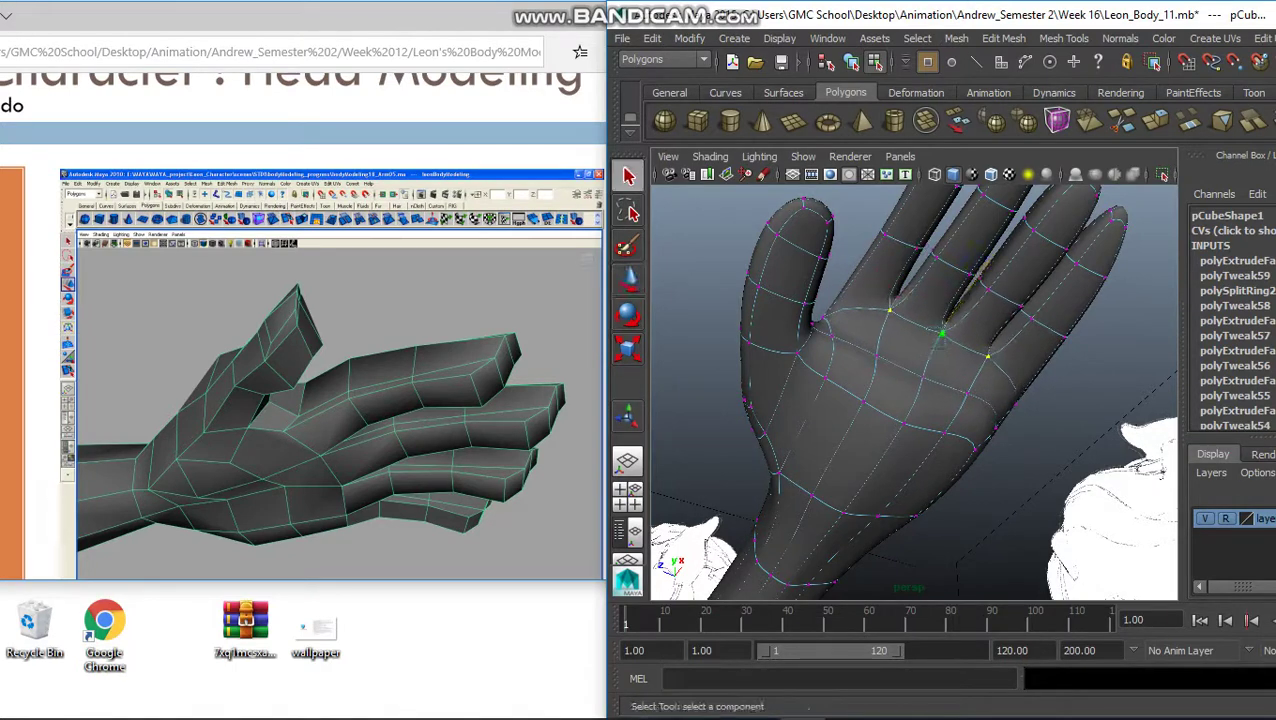
# Move the row of vertices crossing the upper palm down toward the wrist.
pyautogui.keyDown('alt'); pyautogui.moveTo(900, 400); pyautogui.dragTo(857, 384); pyautogui.keyUp('alt')
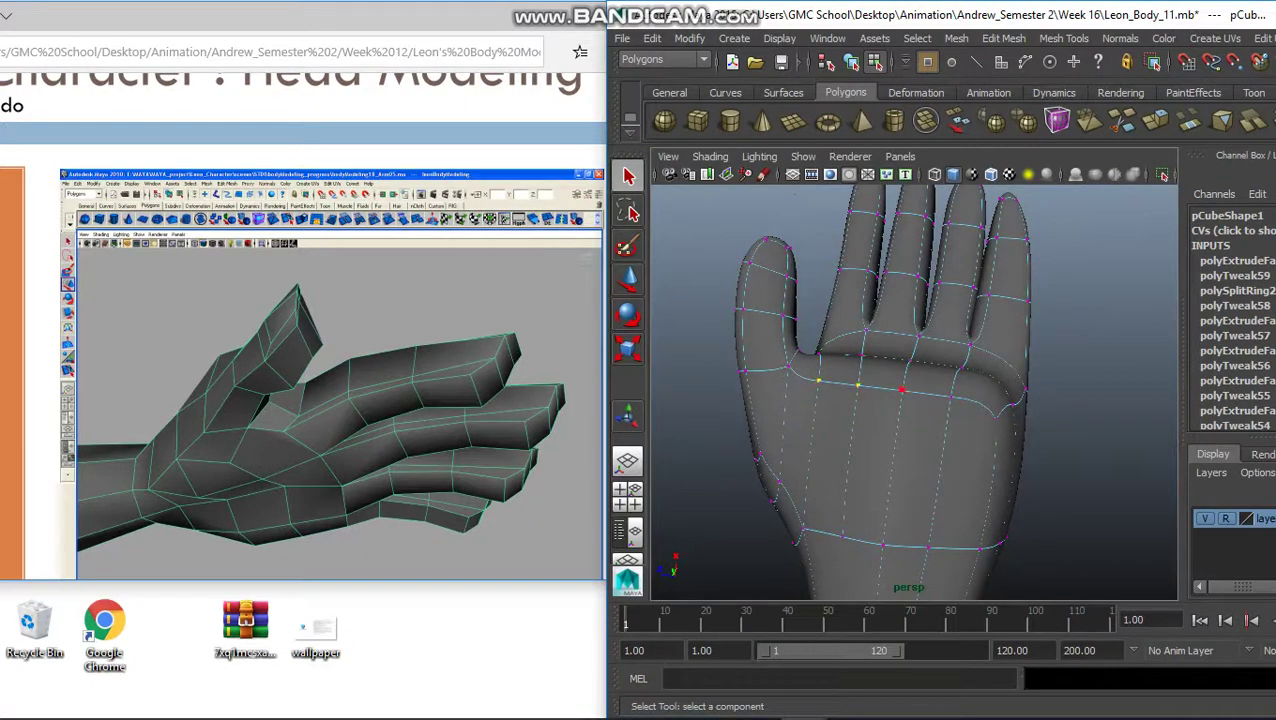
pyautogui.press('w')
pyautogui.moveTo(882, 355); pyautogui.dragTo(880, 400)
pyautogui.moveTo(887, 330); pyautogui.dragTo(885, 345)
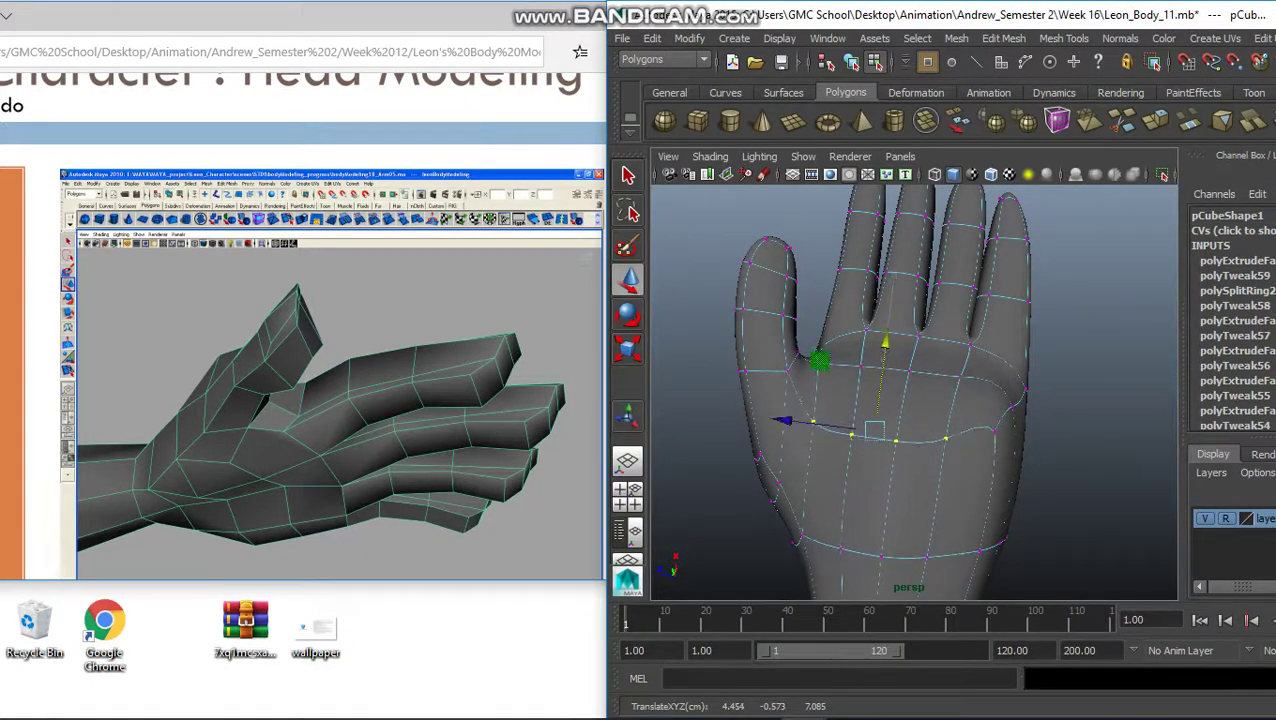
# Move the palm vertex below the little finger toward the wrist to line up with its row.
pyautogui.press('q')
pyautogui.click(1013, 378)
pyautogui.press('w')
pyautogui.moveTo(1013, 376); pyautogui.dragTo(1007, 430)
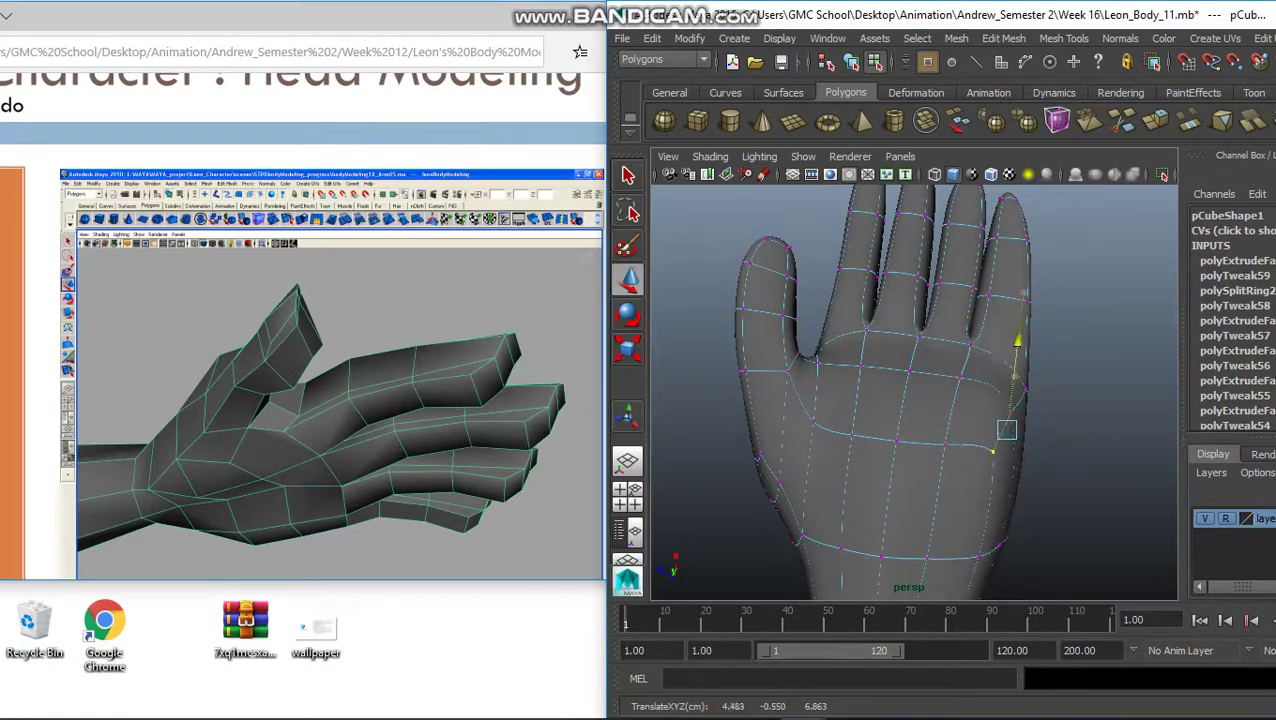
pyautogui.press('q')
# Raise the vertices in the middle of the unsmoothed palm individually to hollow it slightly.
pyautogui.keyDown('alt'); pyautogui.moveTo(900, 400); pyautogui.dragTo(800, 340); pyautogui.keyUp('alt')
pyautogui.press('w')
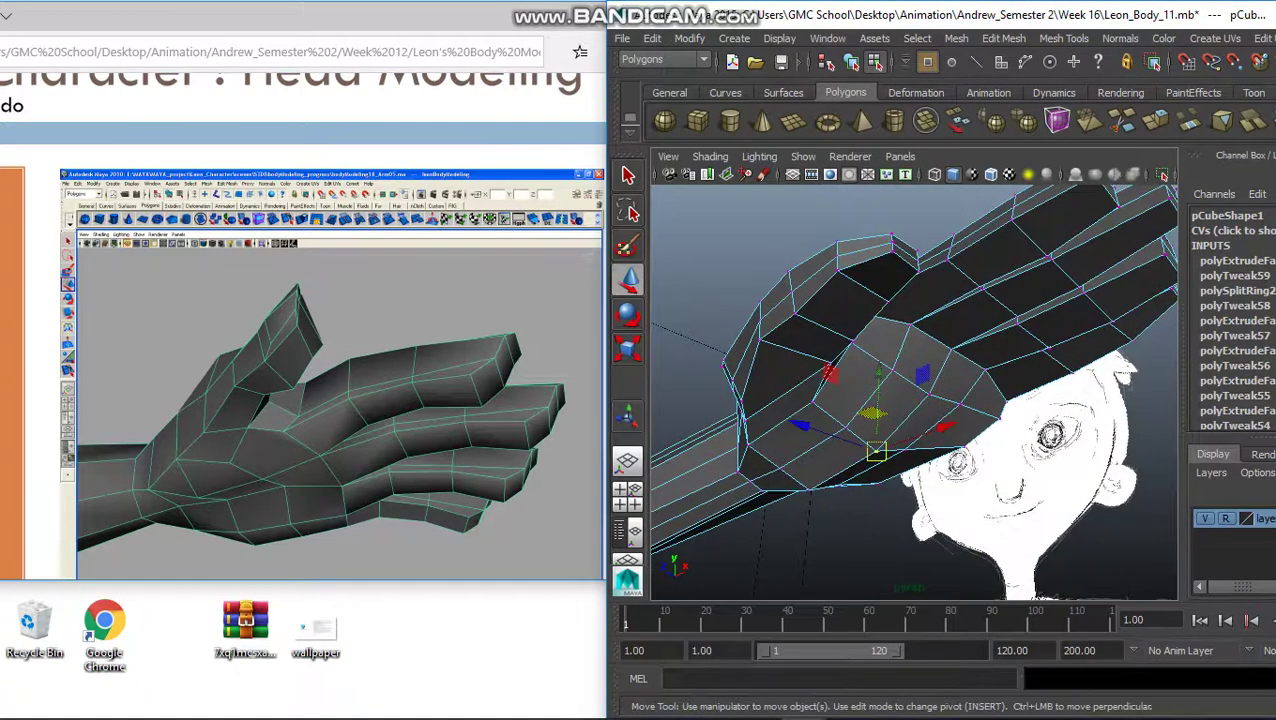
pyautogui.press('q')
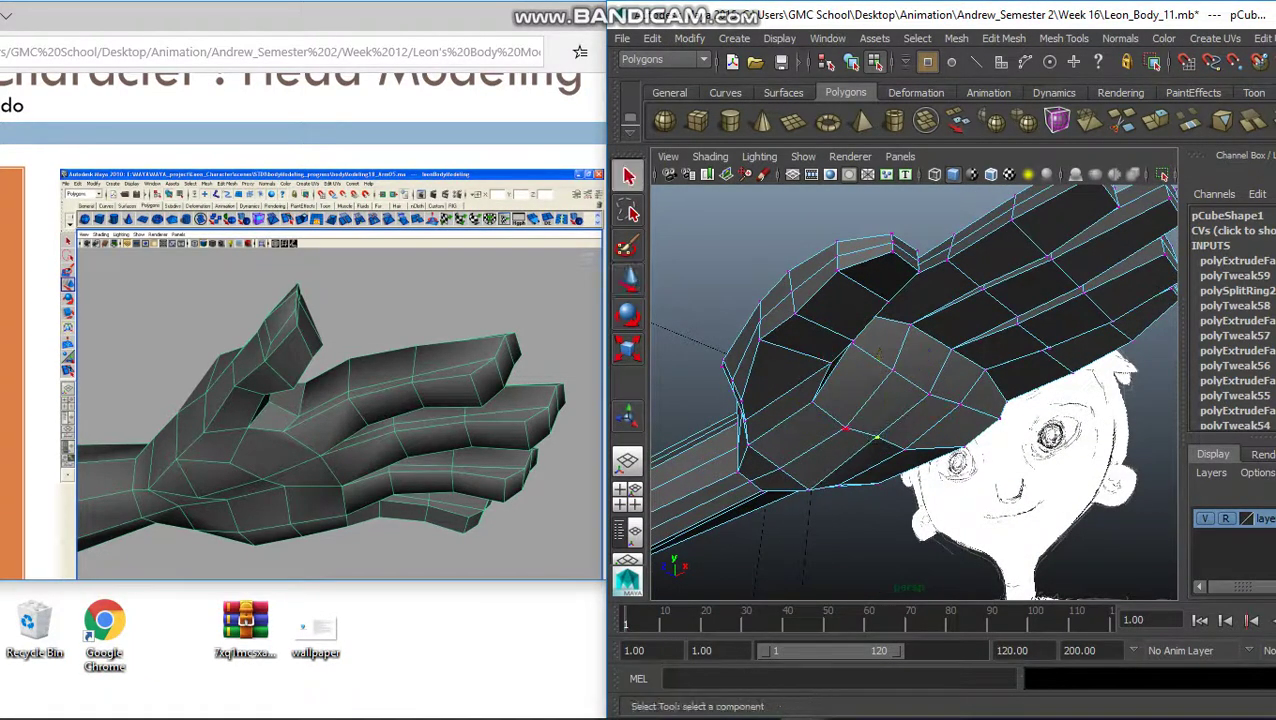
pyautogui.press('w')
pyautogui.moveTo(848, 385); pyautogui.dragTo(848, 373)
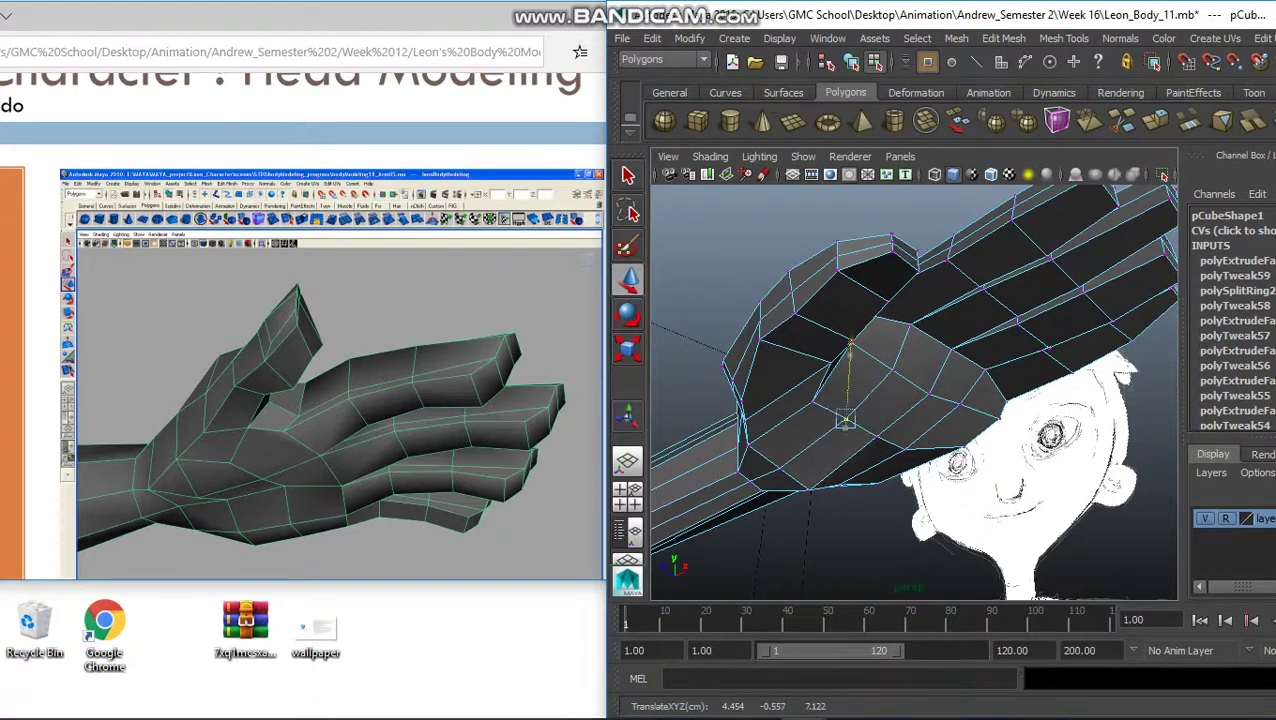
pyautogui.press('q')
pyautogui.press('w')
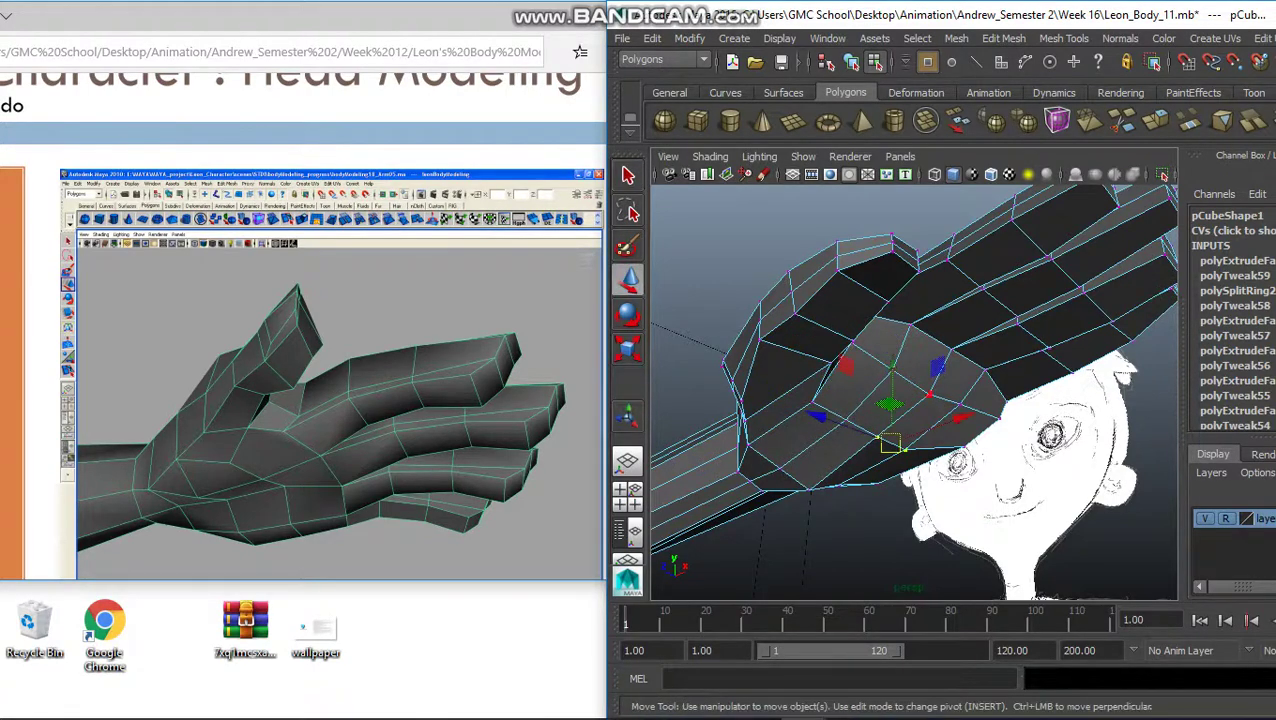
pyautogui.moveTo(903, 405); pyautogui.dragTo(780, 390)
pyautogui.press('q')
# Shift the vertex on the palm's little-finger edge outward to widen that side of the palm.
pyautogui.keyDown('alt'); pyautogui.moveTo(780, 390); pyautogui.dragTo(760, 400, button='right'); pyautogui.keyUp('alt')
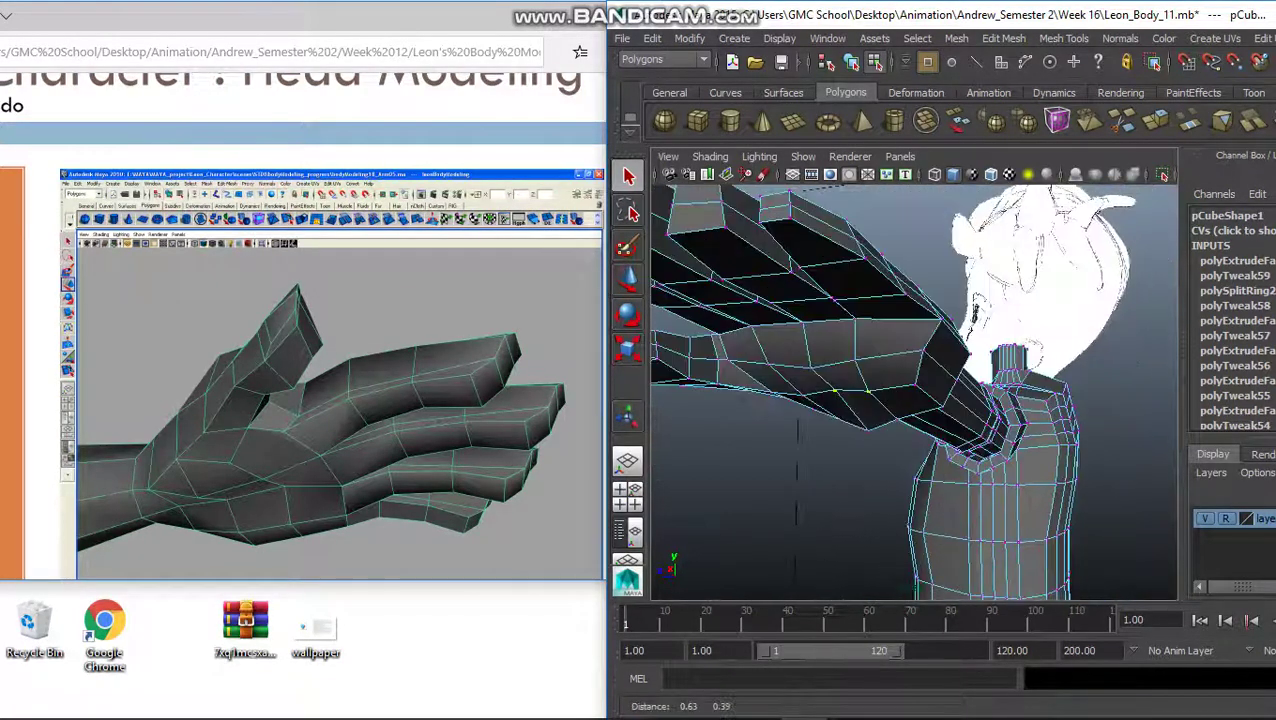
pyautogui.press('w')
pyautogui.moveTo(880, 352); pyautogui.dragTo(895, 351)
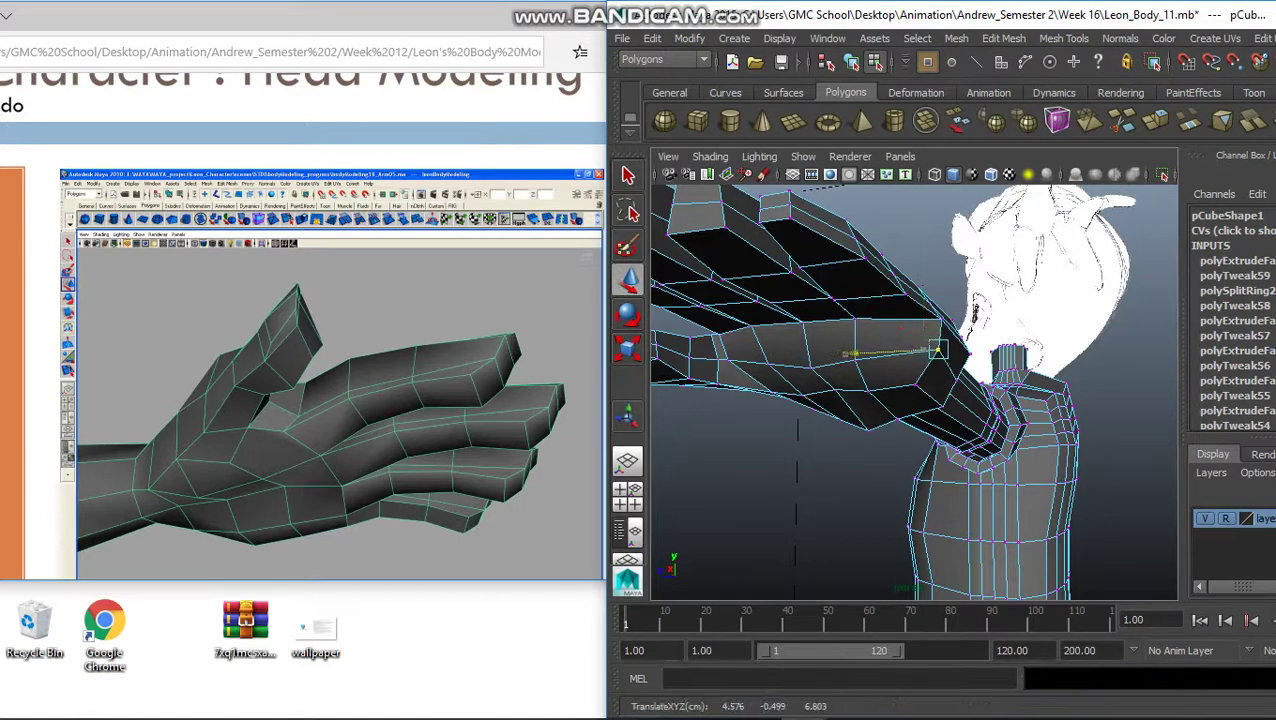
pyautogui.press('q')
# Select a vertex in the middle of the palm and adjust its height to refine the hollow.
pyautogui.keyDown('alt'); pyautogui.moveTo(800, 390); pyautogui.dragTo(720, 400); pyautogui.keyUp('alt')
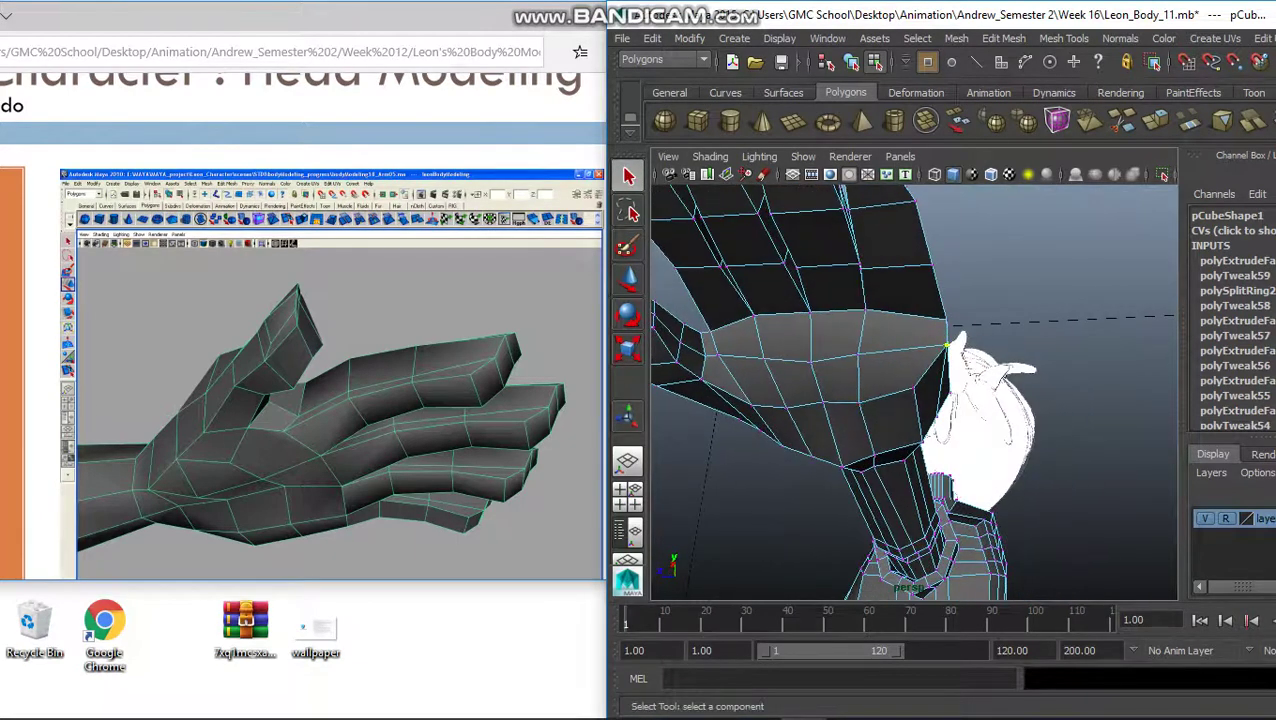
pyautogui.keyDown('alt'); pyautogui.moveTo(946, 347); pyautogui.dragTo(840, 440); pyautogui.keyUp('alt')
pyautogui.click(855, 430)
pyautogui.press('w')
pyautogui.press('q')
pyautogui.click(628, 280)
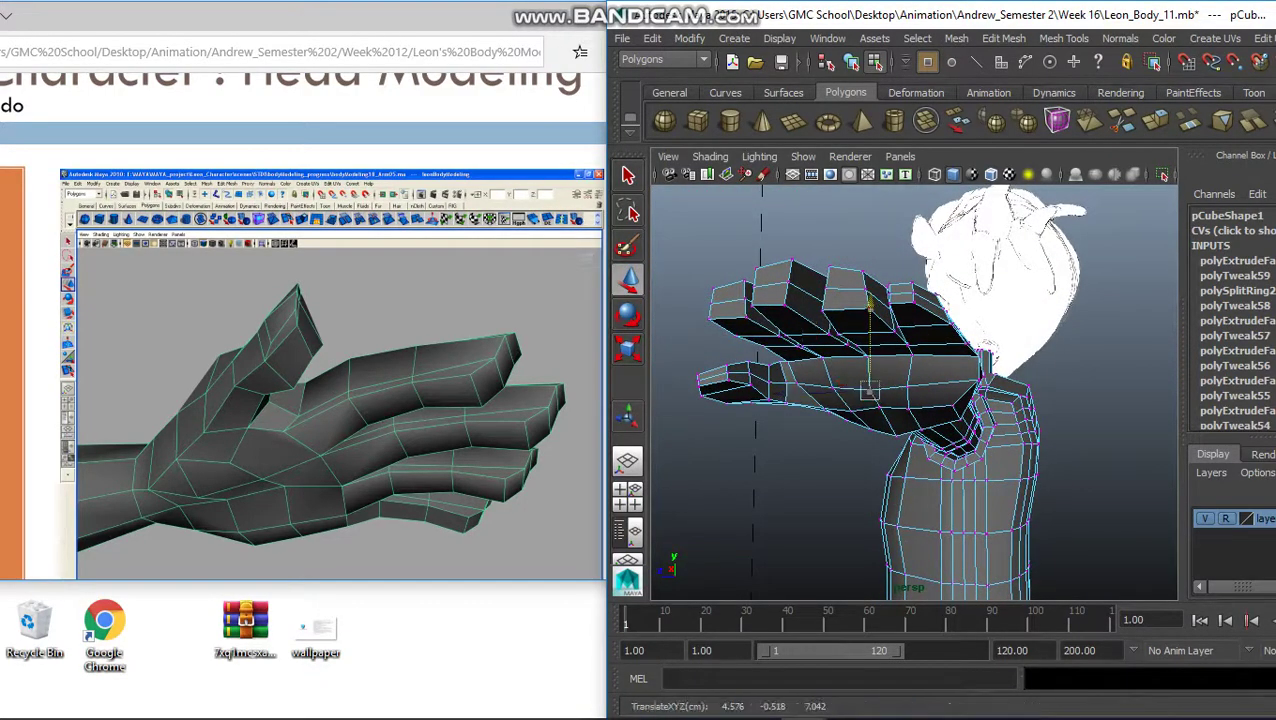
pyautogui.press('q')
# Move the middle vertices at the index finger's tip outward along the finger to round the fingertip.
pyautogui.keyDown('alt'); pyautogui.moveTo(868, 392); pyautogui.dragTo(1030, 410); pyautogui.keyUp('alt')
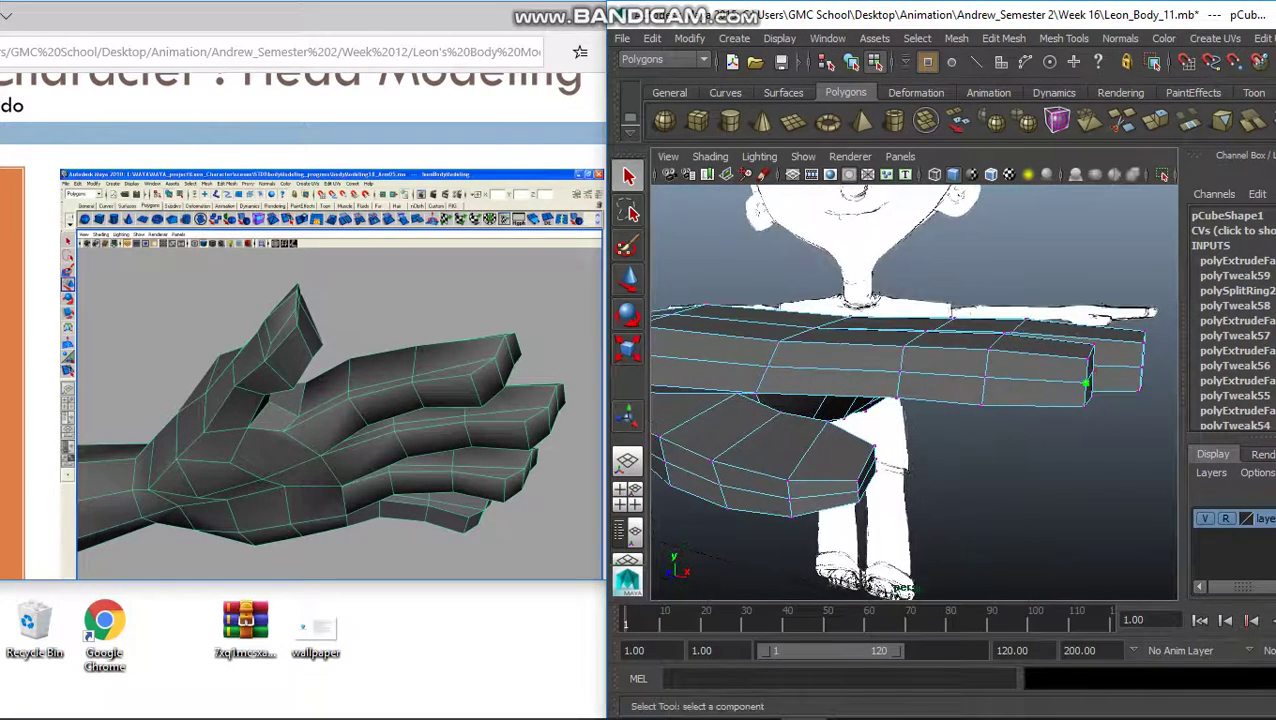
pyautogui.press('w')
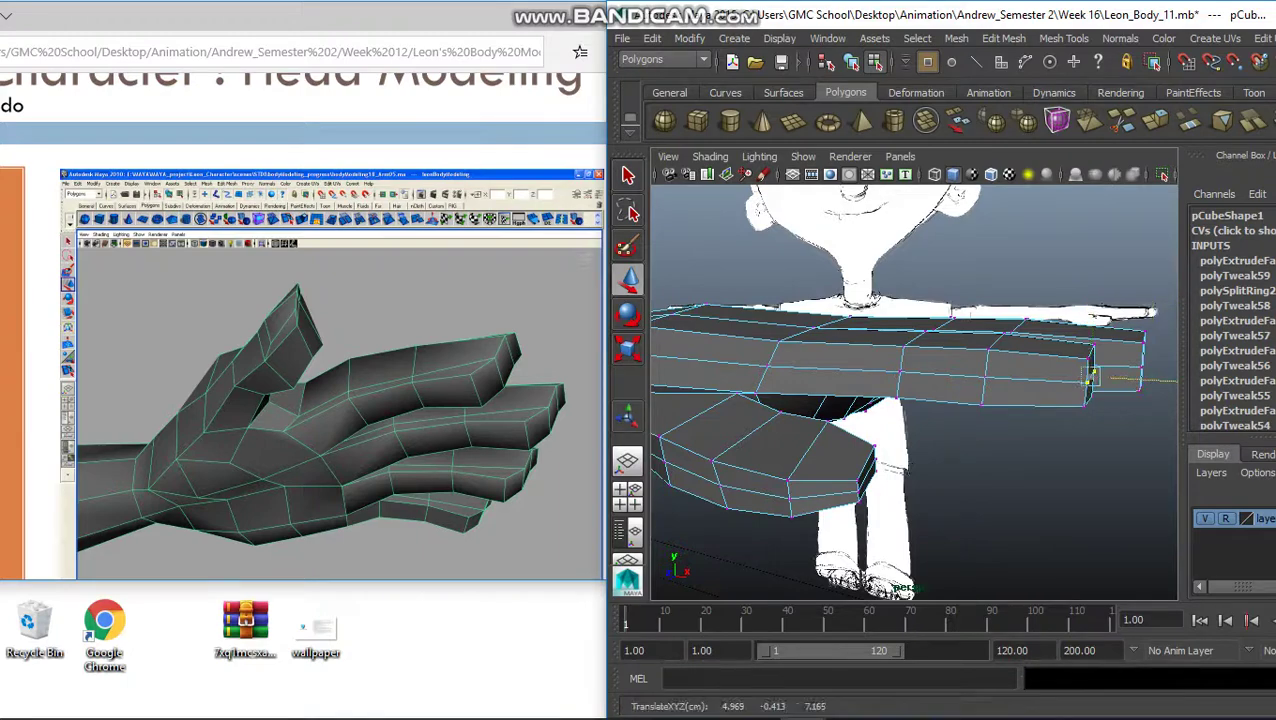
pyautogui.keyDown('alt'); pyautogui.moveTo(1030, 410); pyautogui.dragTo(954, 300); pyautogui.keyUp('alt')
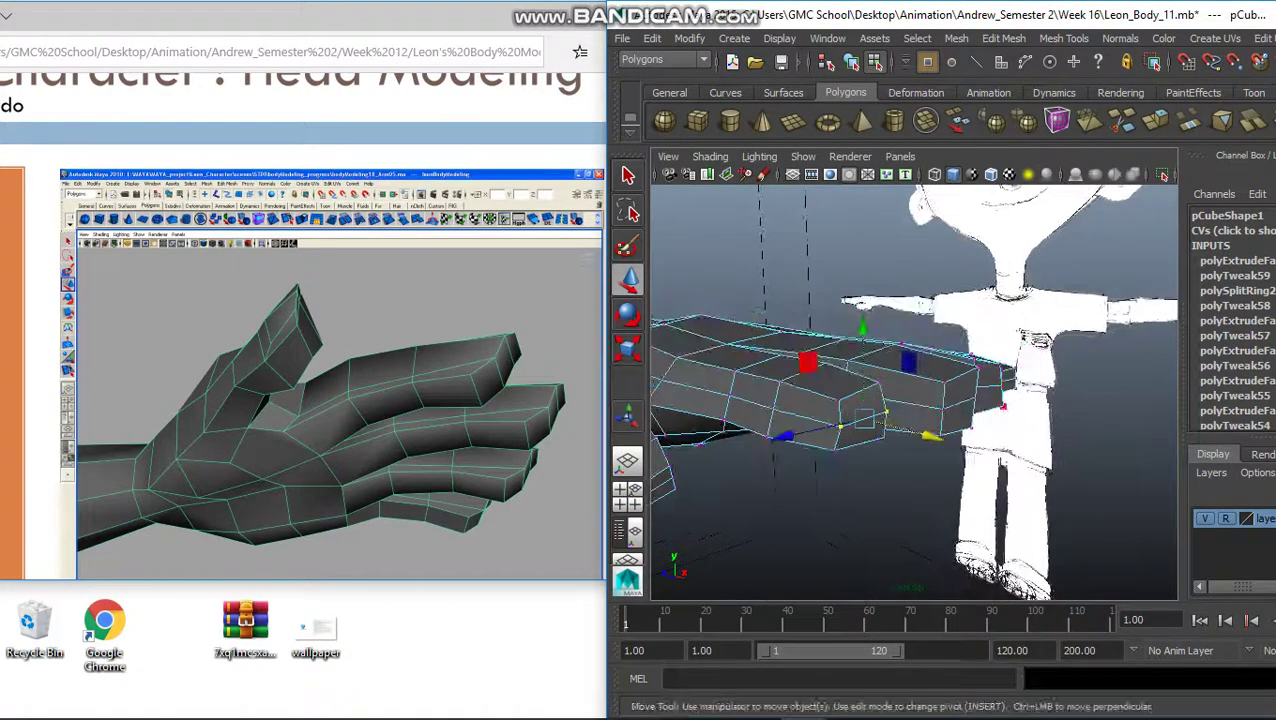
# Switch to edge selection and pull the middle edge of the middle finger's tip outward along the finger.
pyautogui.press('q')
pyautogui.rightClick(954, 291)
pyautogui.click(954, 246)
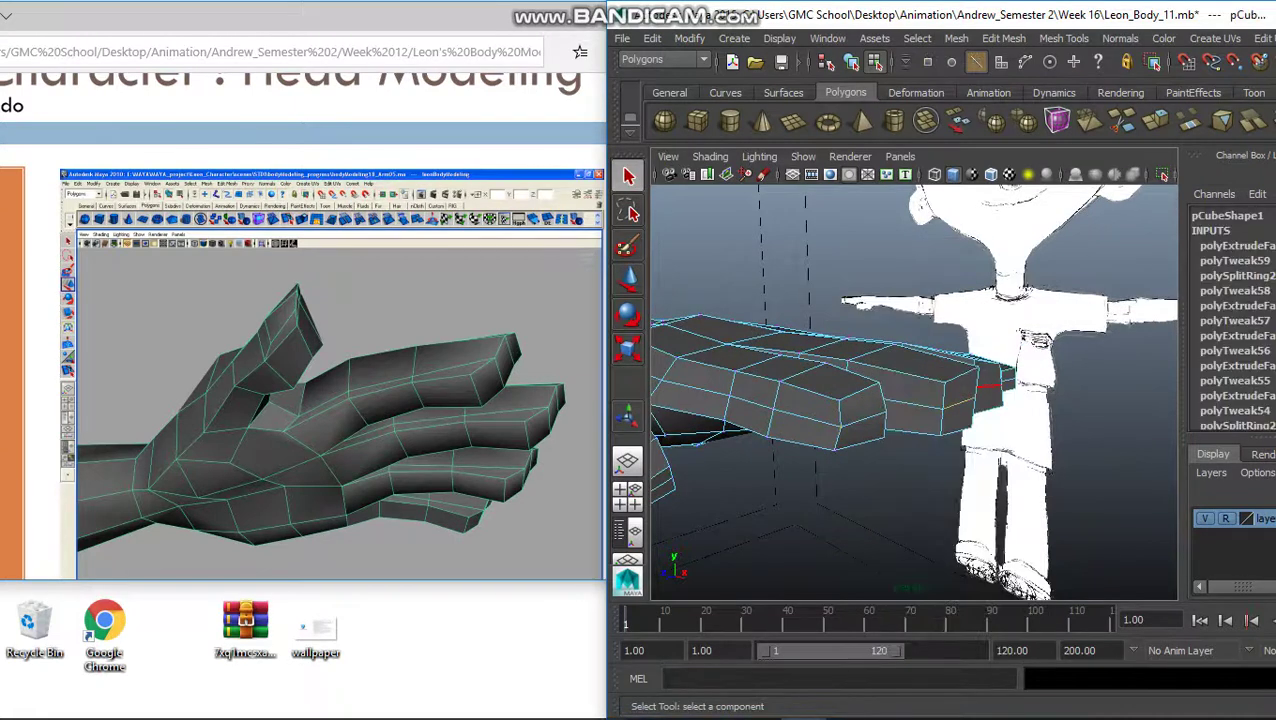
pyautogui.keyDown('alt'); pyautogui.moveTo(960, 400); pyautogui.dragTo(900, 370); pyautogui.keyUp('alt')
pyautogui.press('w')
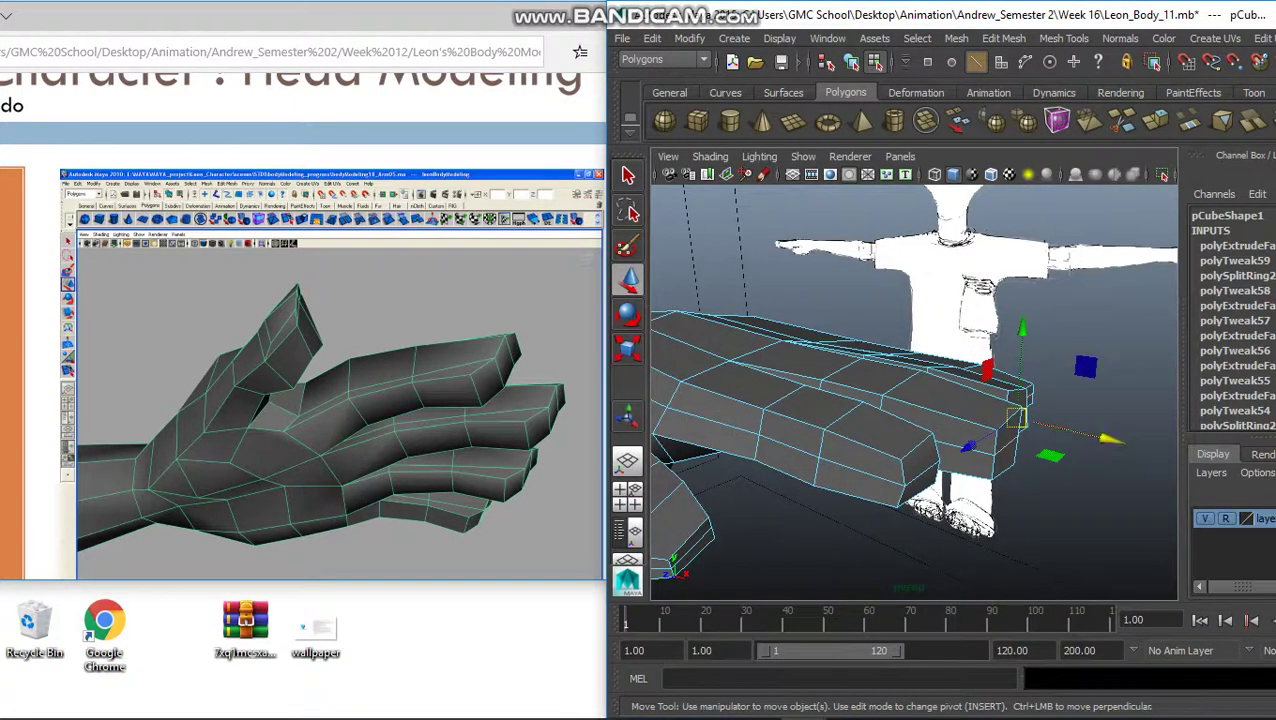
pyautogui.moveTo(1108, 438); pyautogui.dragTo(1128, 443)
pyautogui.press('f')
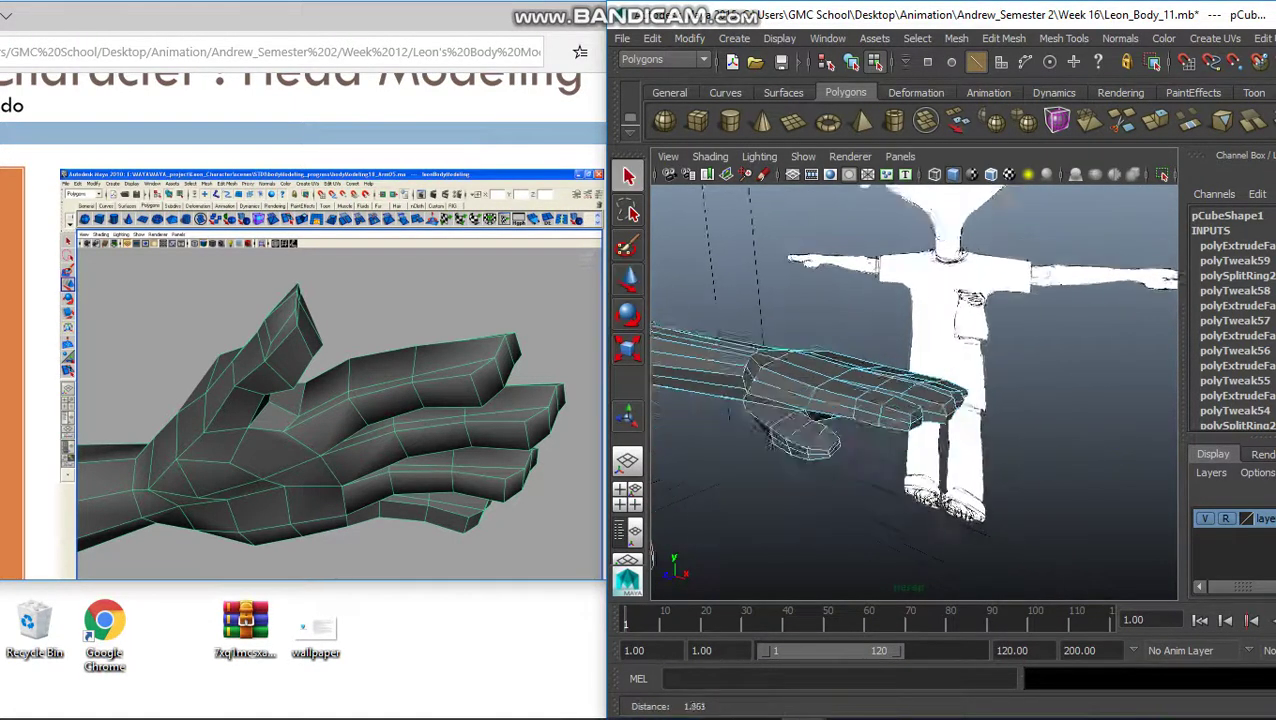
pyautogui.press('q')
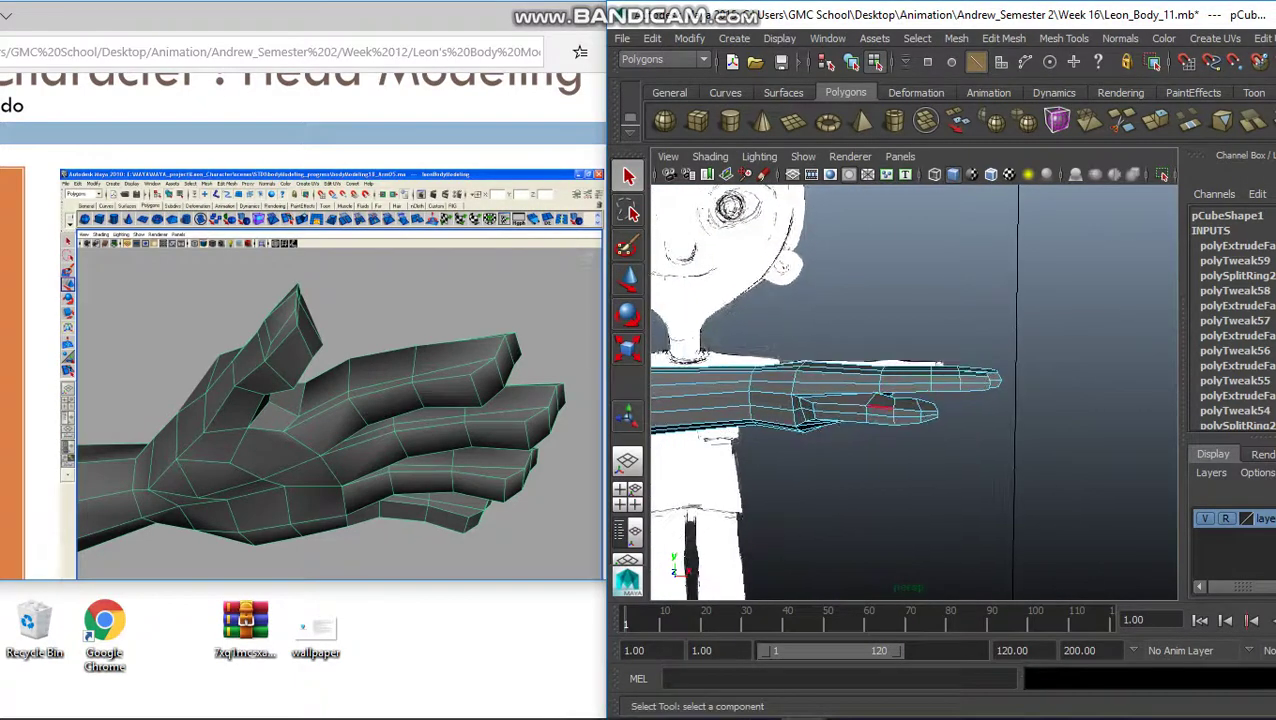
# Select the vertices on the back of the hand and knuckles in the front view and raise them slightly.
pyautogui.press('space')
pyautogui.press('space')
pyautogui.rightClick(897, 290)
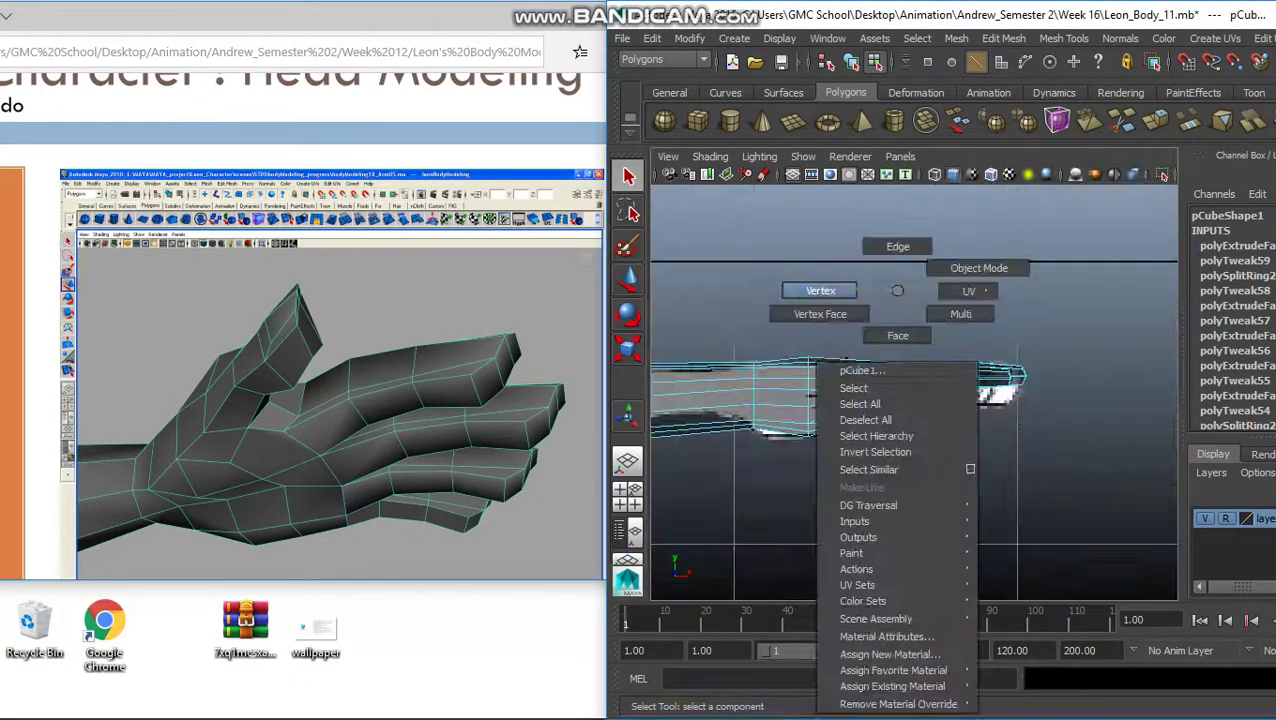
pyautogui.click(820, 290)
pyautogui.moveTo(910, 365); pyautogui.dragTo(910, 365)
pyautogui.press('w')
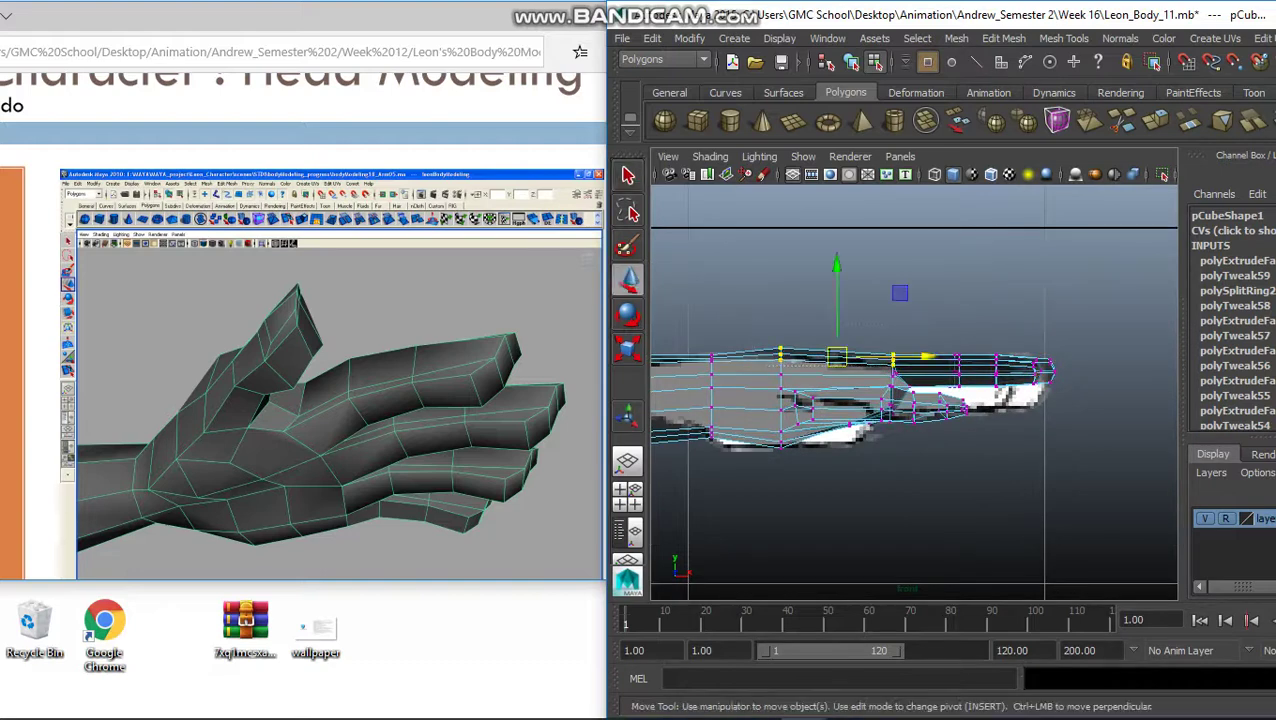
pyautogui.moveTo(836, 300); pyautogui.dragTo(836, 294)
# Try to raise the top vertices of the fingers' middle and upper joints in the front view.
pyautogui.press('q')
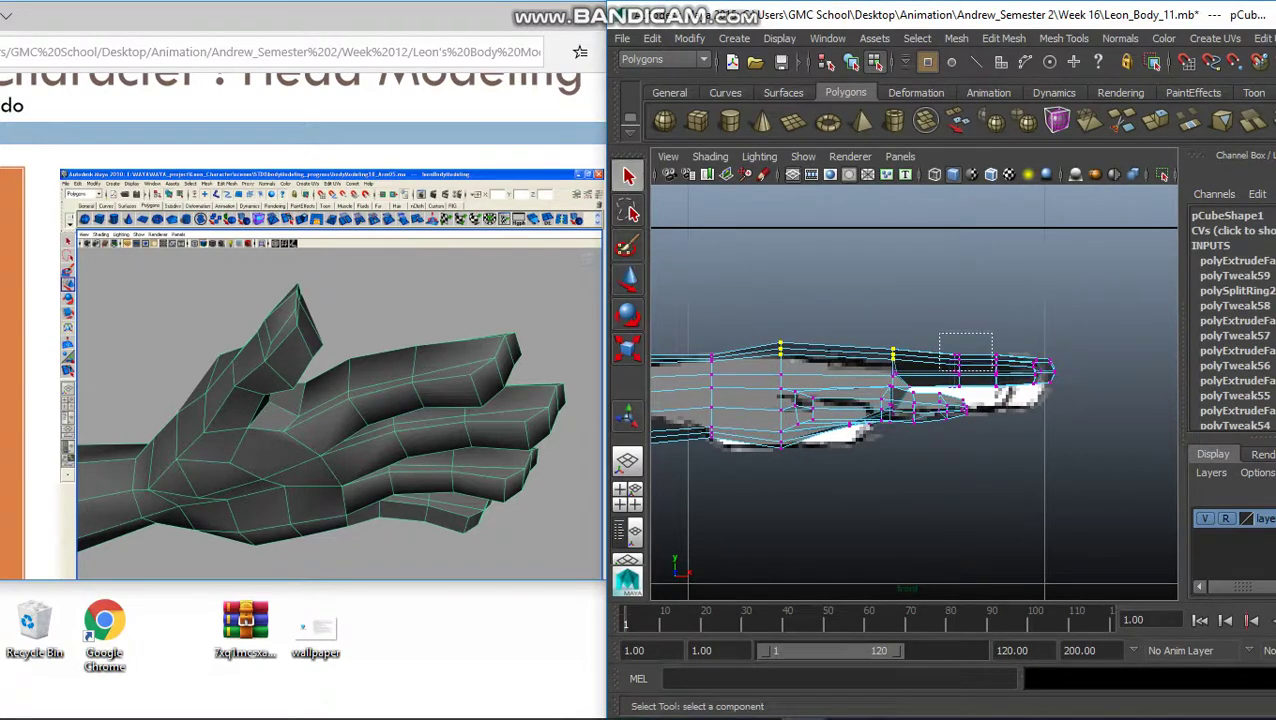
pyautogui.press('w')
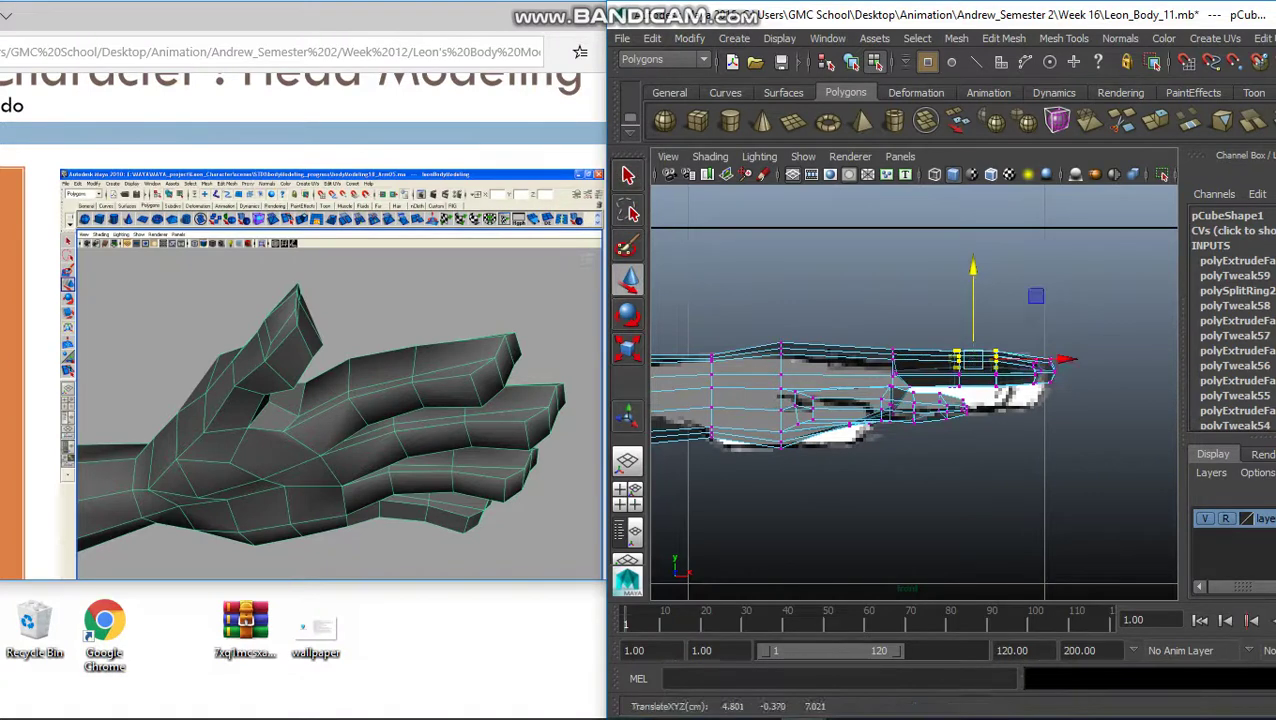
pyautogui.press('q')
pyautogui.hotkey('ctrl', 'z')
# Raise only the top vertices of the fingers' middle joints slightly in the front view.
pyautogui.press('w')
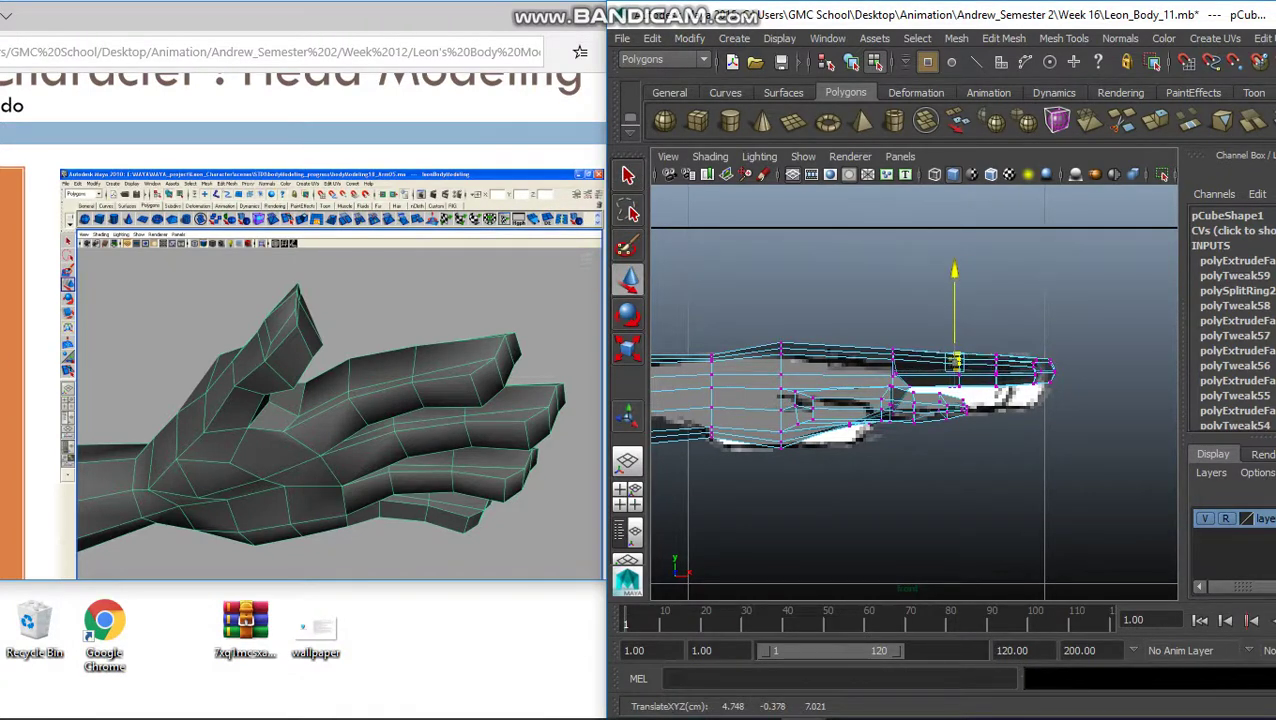
pyautogui.press('q')
pyautogui.press('space')
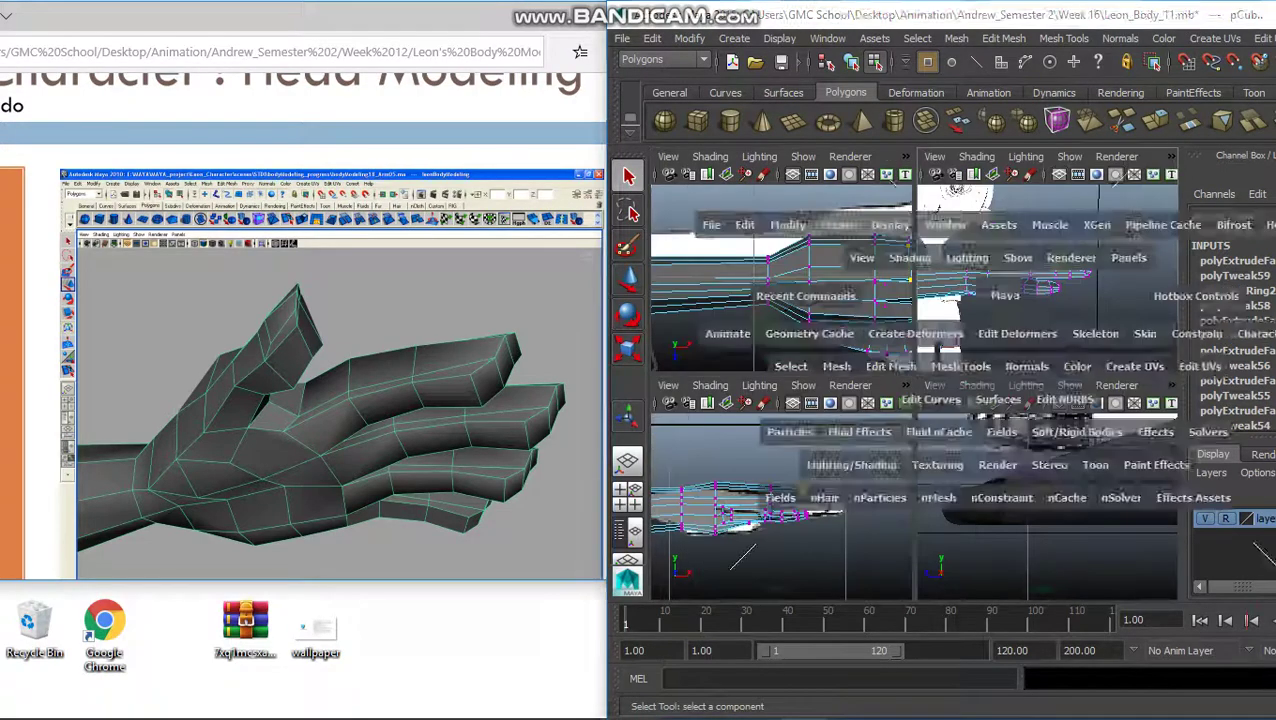
pyautogui.keyDown('alt'); pyautogui.moveTo(900, 400); pyautogui.dragTo(880, 480); pyautogui.keyUp('alt')
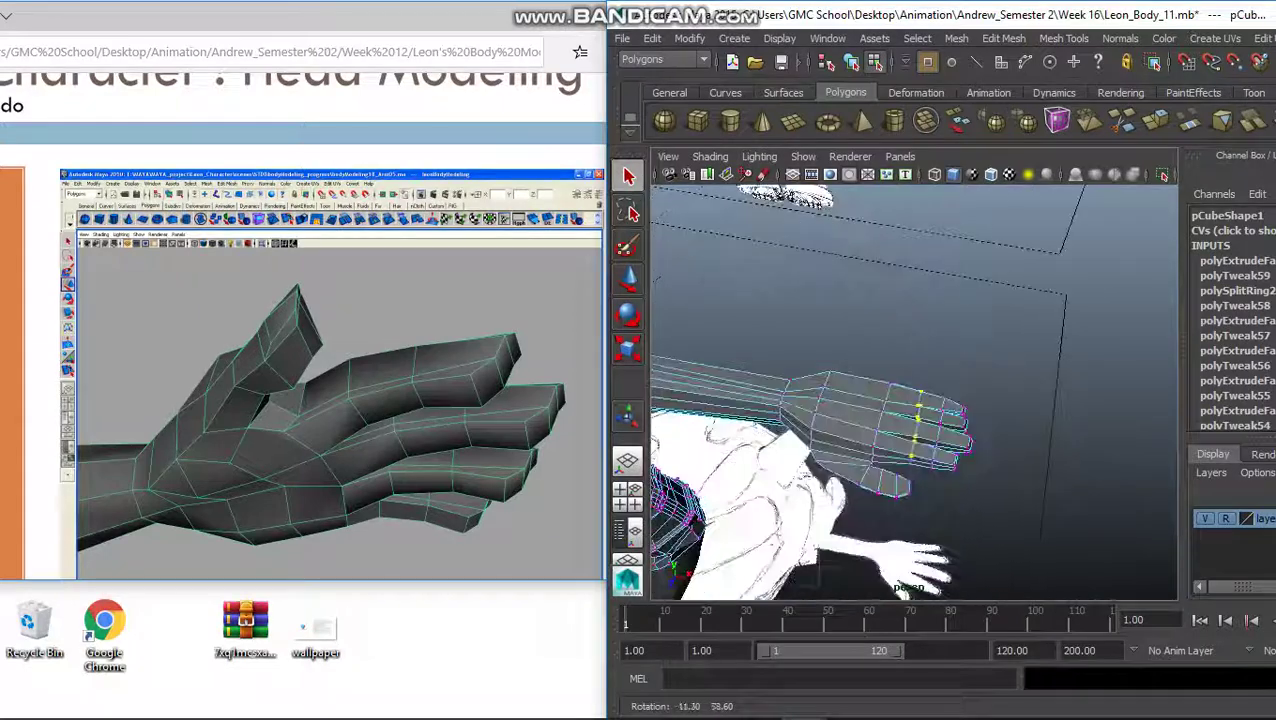
# Switch to the reference document and look through the neighbouring body-modeling slides.
pyautogui.click(340, 330)
pyautogui.scroll(-3, 340, 330)
pyautogui.scroll(-4, 340, 330)
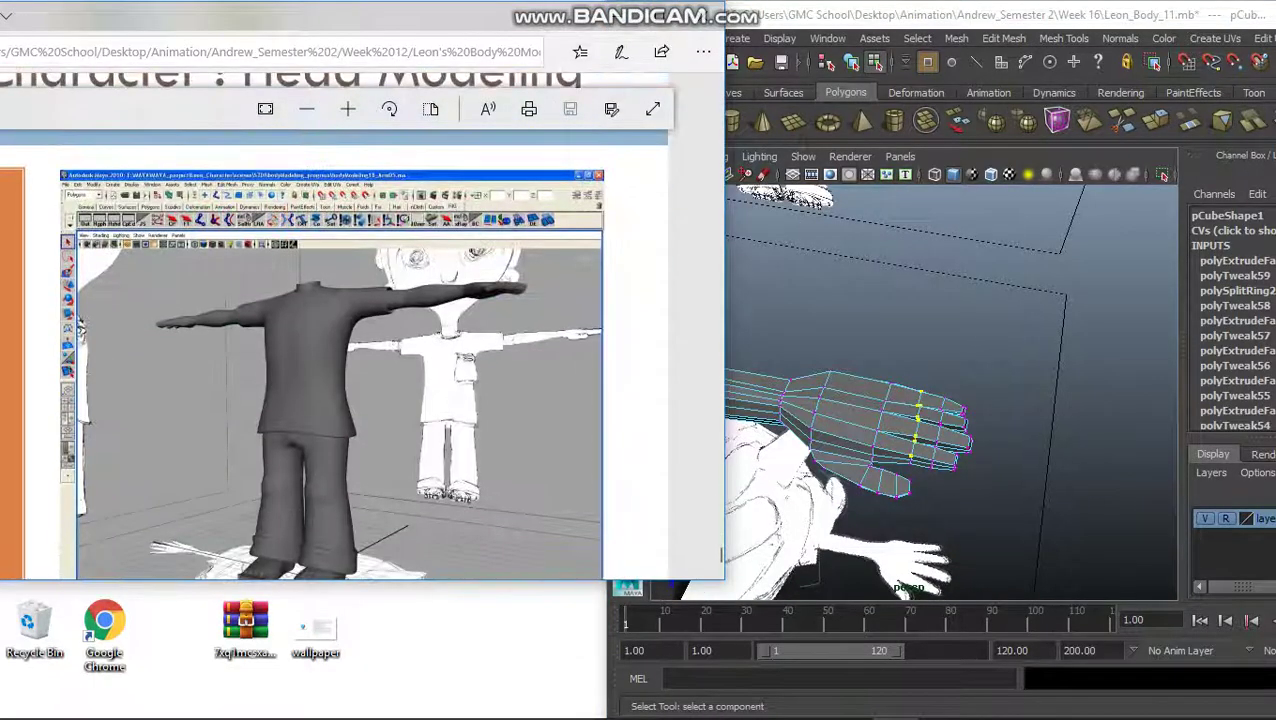
pyautogui.scroll(1, 340, 330)
pyautogui.scroll(5, 340, 330)
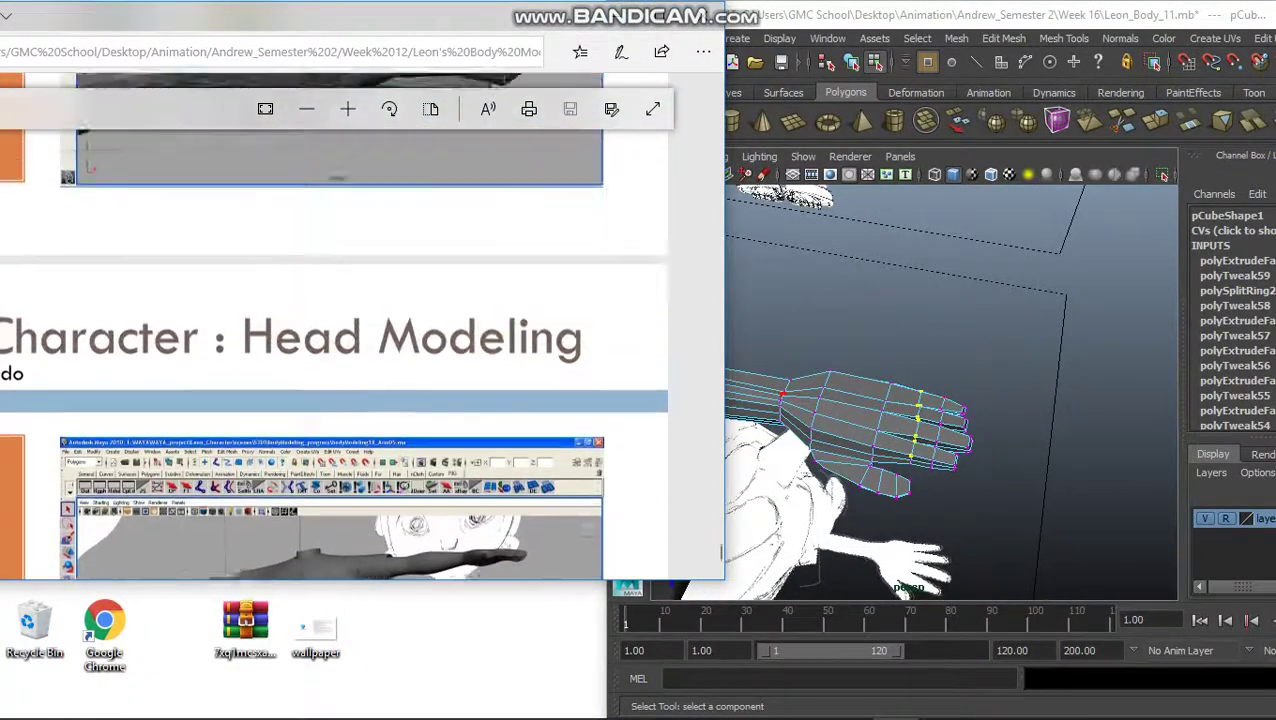
# Raise the end vertices of the thumb tip slightly in the perspective view and scale them along the vertical axis.
pyautogui.keyDown('alt'); pyautogui.moveTo(900, 400); pyautogui.dragTo(790, 395); pyautogui.keyUp('alt')
pyautogui.moveTo(1037, 562); pyautogui.dragTo(1038, 562)
pyautogui.keyDown('alt'); pyautogui.moveTo(900, 420); pyautogui.dragTo(850, 395); pyautogui.keyUp('alt')
pyautogui.press('w')
pyautogui.moveTo(1017, 322); pyautogui.dragTo(1016, 316)
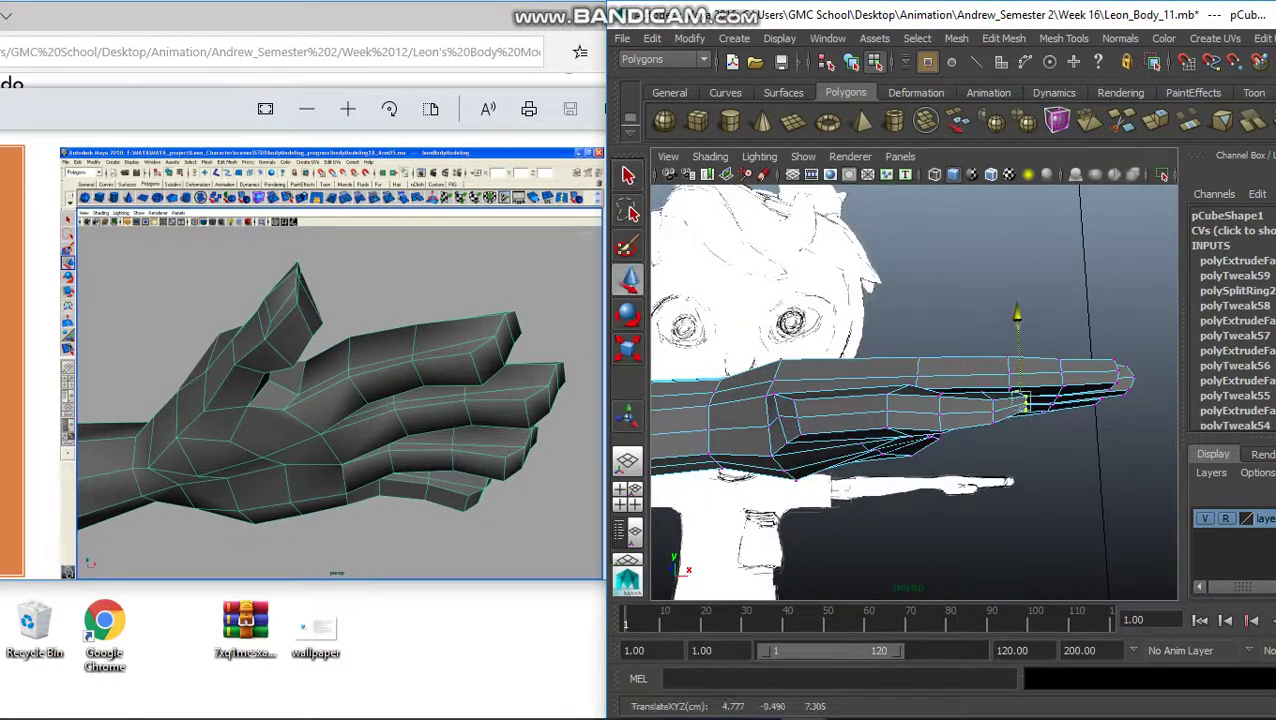
pyautogui.press('r')
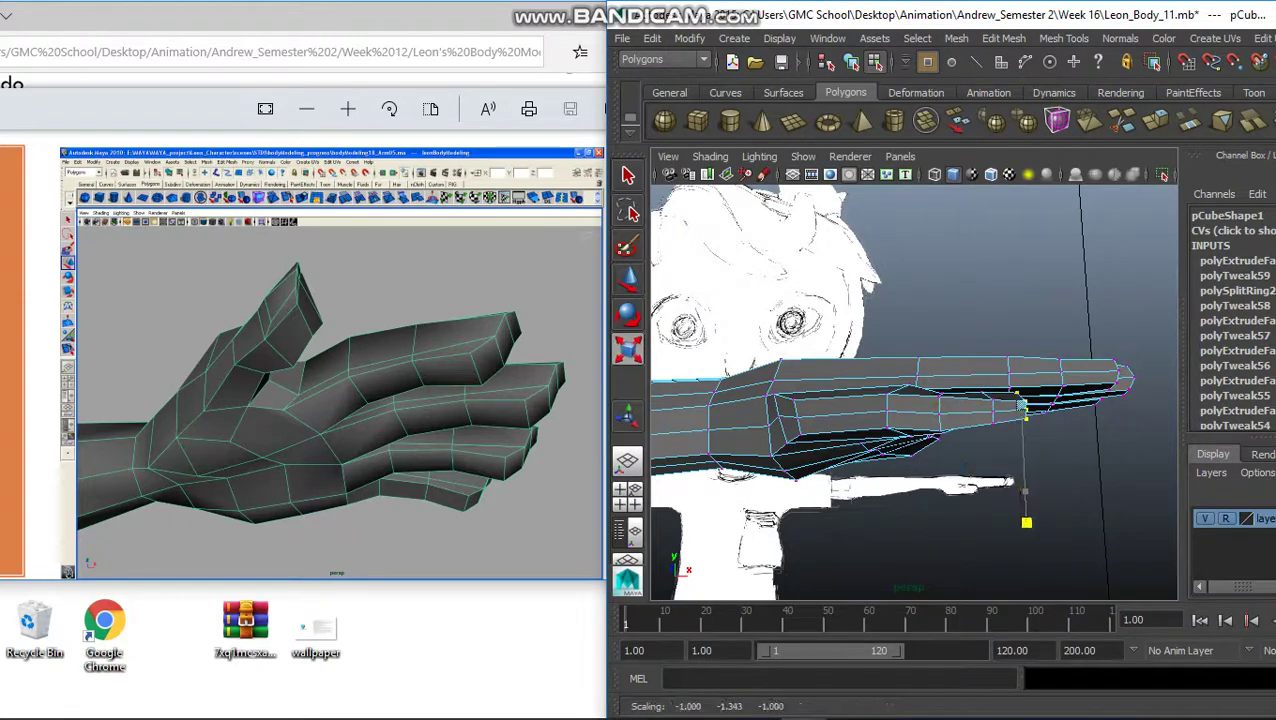
# Shift the corner vertices of the thumb tip and the neighbouring outer-side vertex to refine the thumb's outline.
pyautogui.keyDown('alt'); pyautogui.moveTo(900, 400); pyautogui.dragTo(850, 445); pyautogui.keyUp('alt')
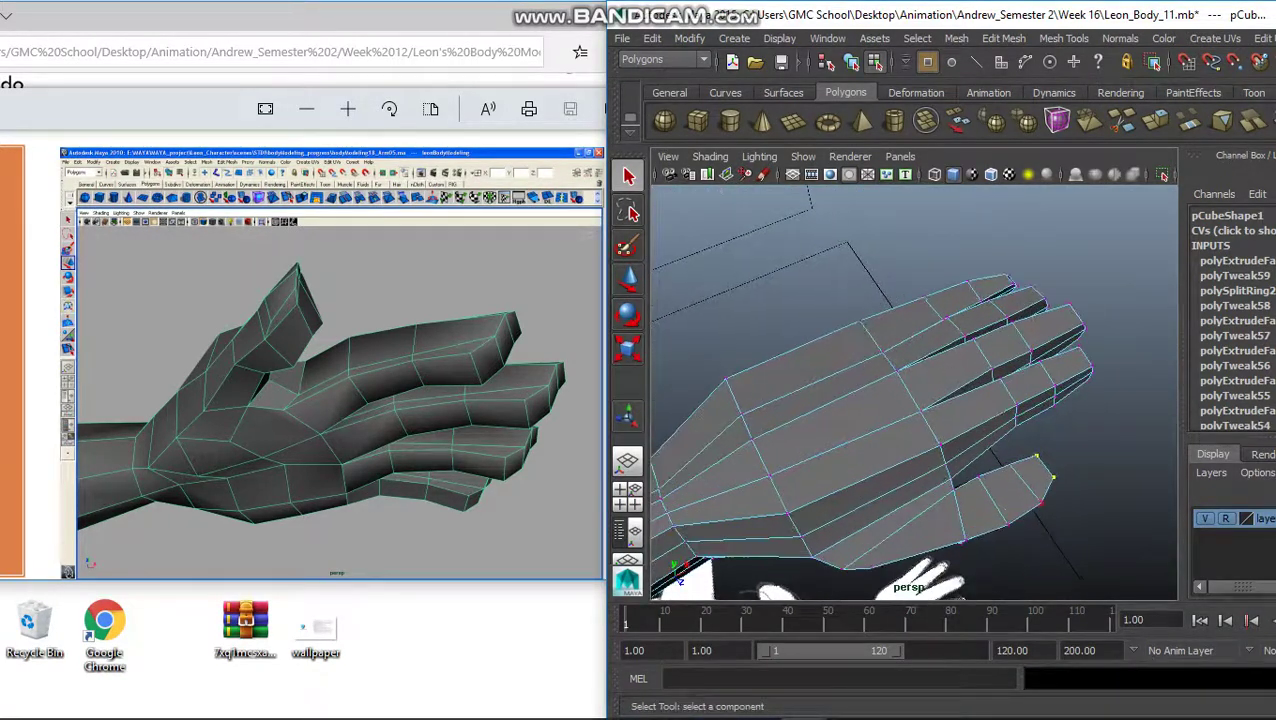
pyautogui.press('w')
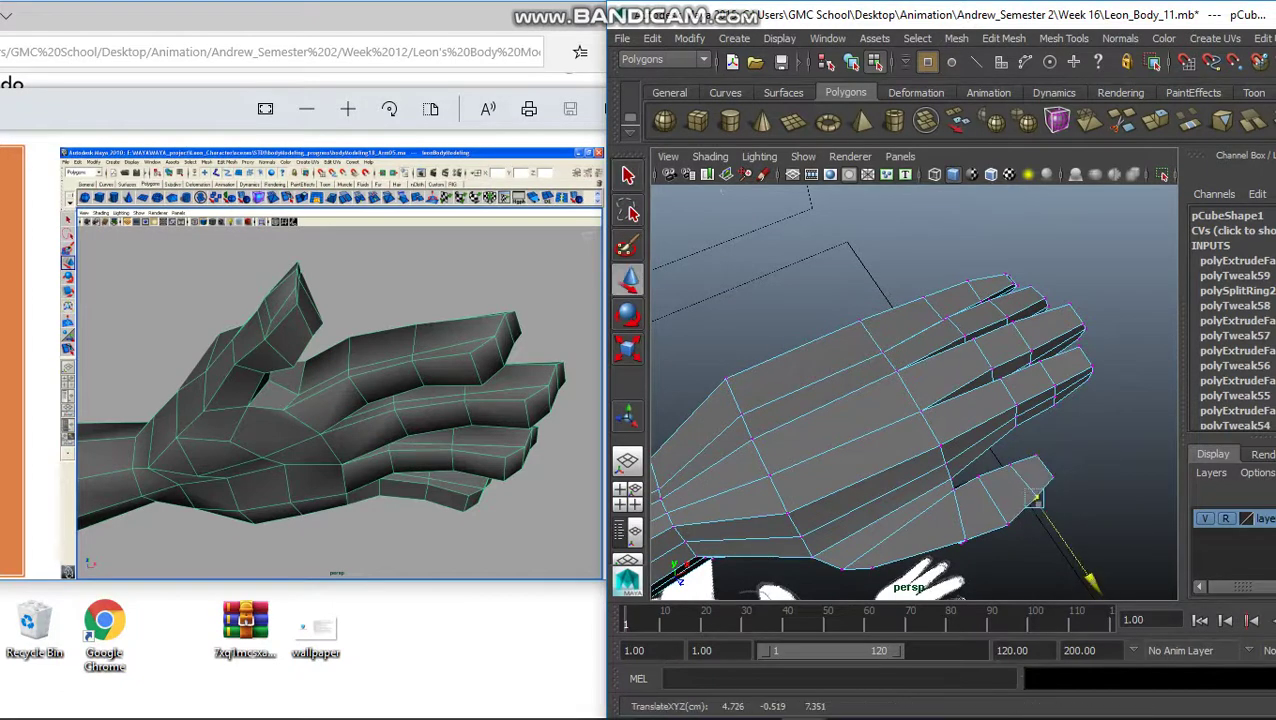
pyautogui.press('q')
pyautogui.press('w')
pyautogui.moveTo(1034, 494); pyautogui.dragTo(1050, 478)
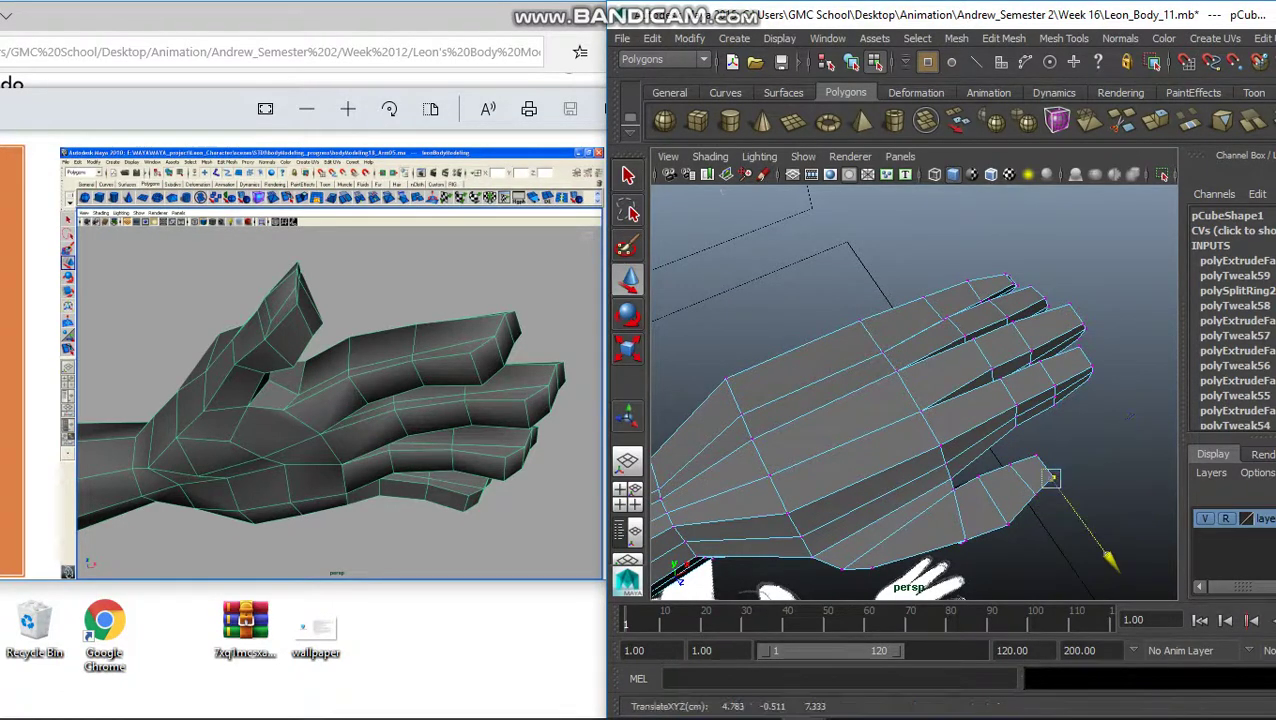
pyautogui.press('q')
pyautogui.click(1002, 521)
pyautogui.press('w')
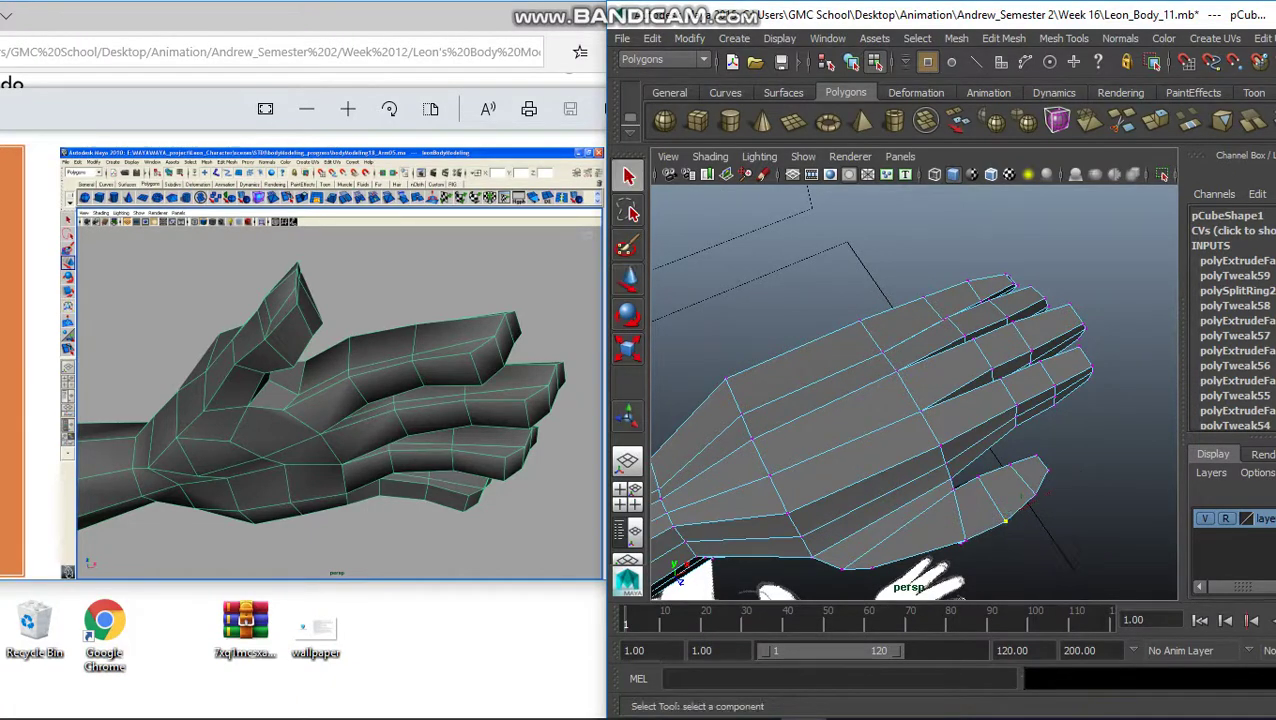
# Select the vertices of the thumb's last joint and adjust their height.
pyautogui.keyDown('alt'); pyautogui.moveTo(900, 400); pyautogui.dragTo(850, 295); pyautogui.keyUp('alt')
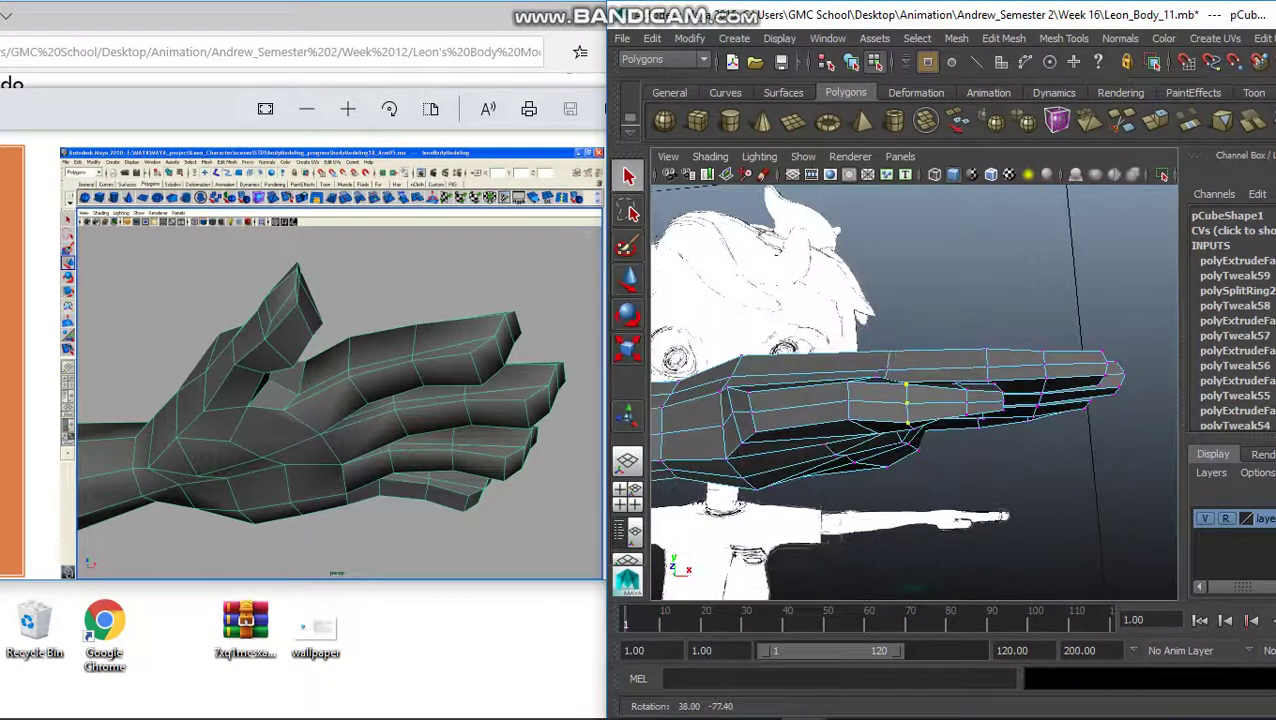
pyautogui.press('[')
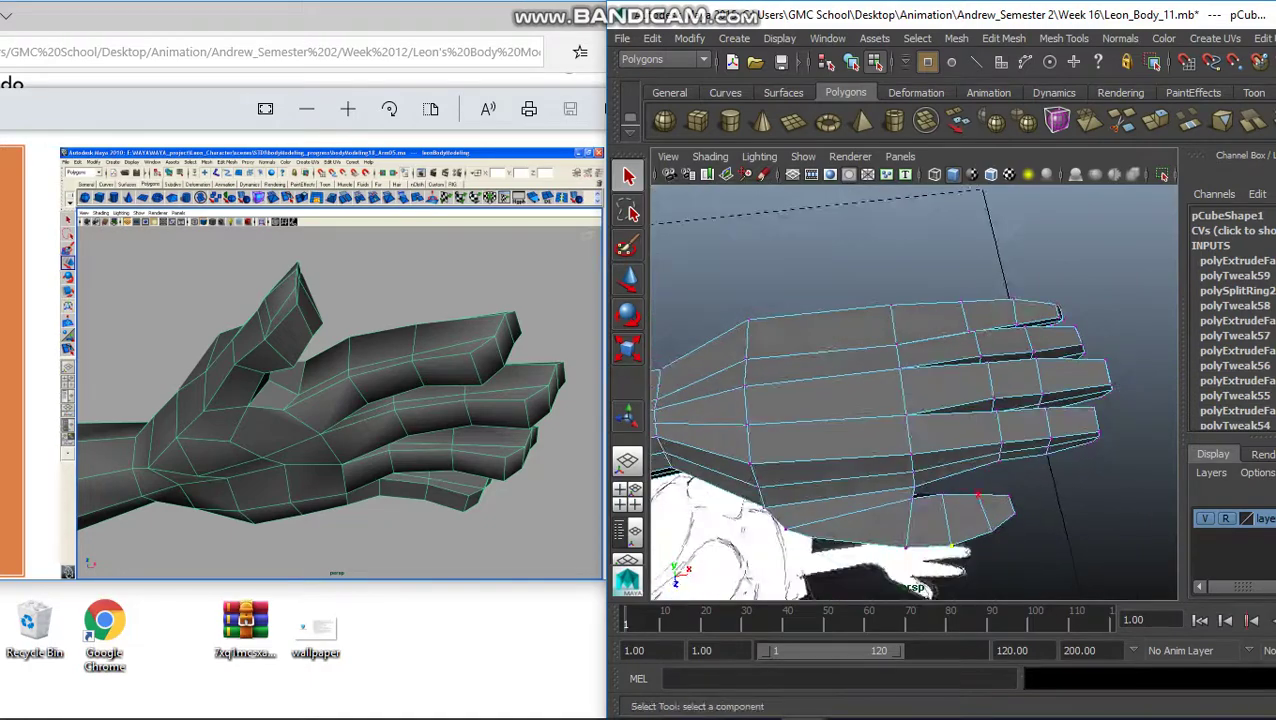
pyautogui.press(']')
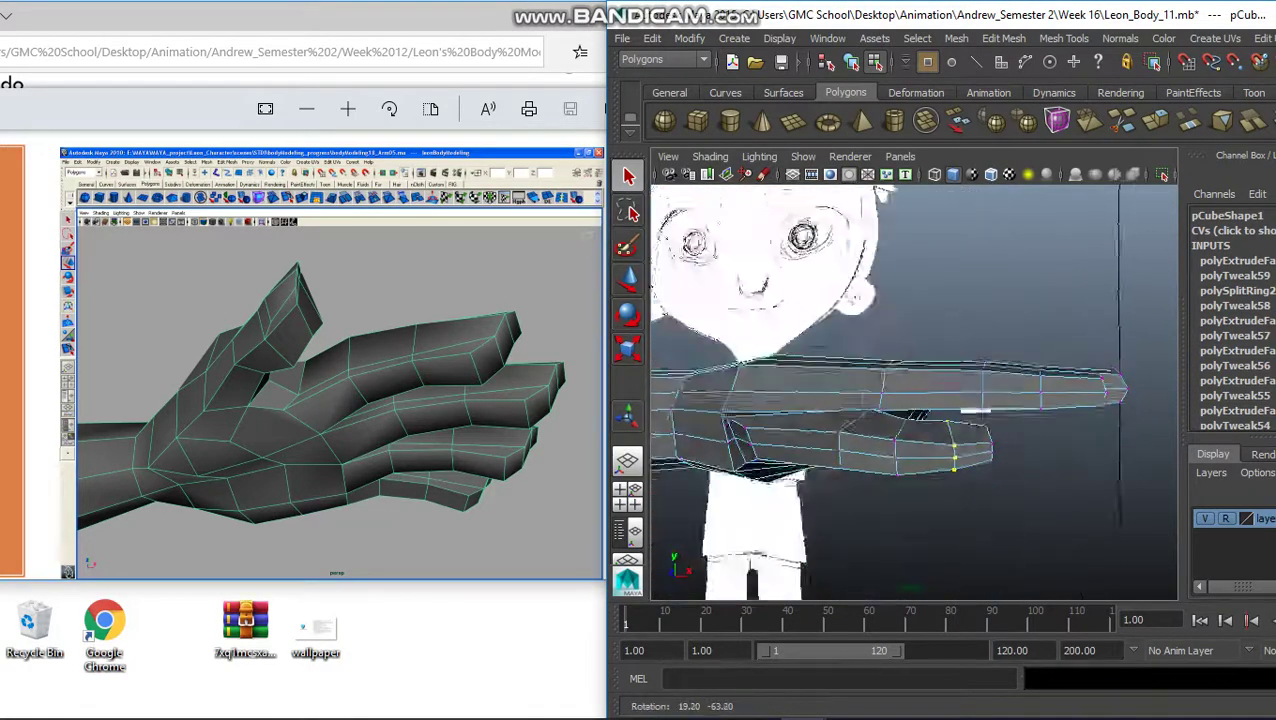
pyautogui.press('w')
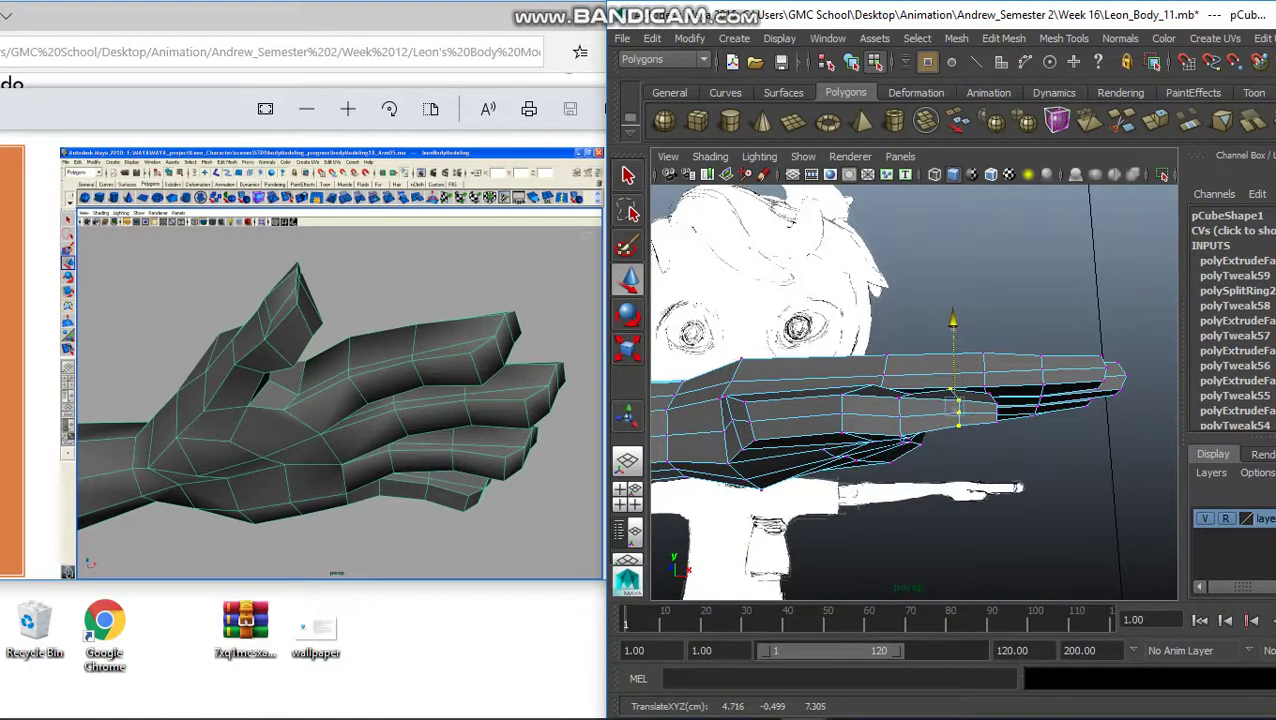
pyautogui.press('q')
# Raise the vertices of the thumb's middle joint to give the thumb a slight bend.
pyautogui.keyDown('alt'); pyautogui.moveTo(900, 400); pyautogui.dragTo(990, 355); pyautogui.keyUp('alt')
pyautogui.press('[')
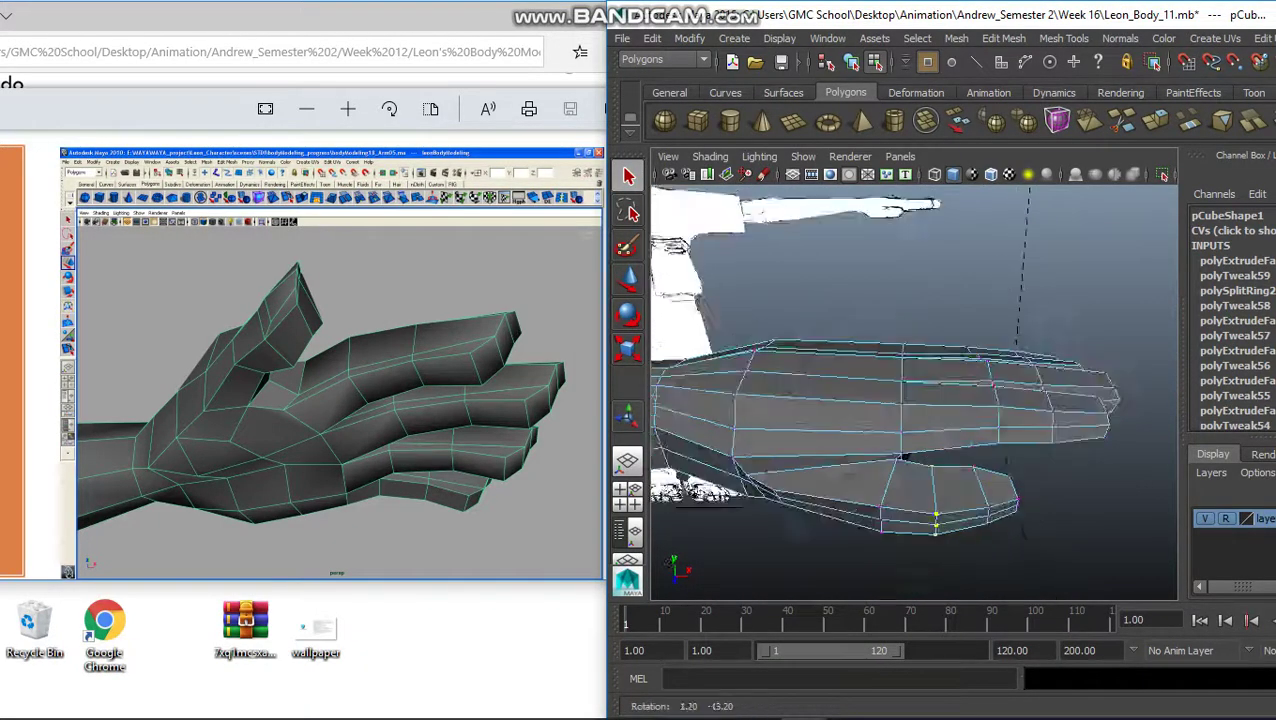
pyautogui.press('w')
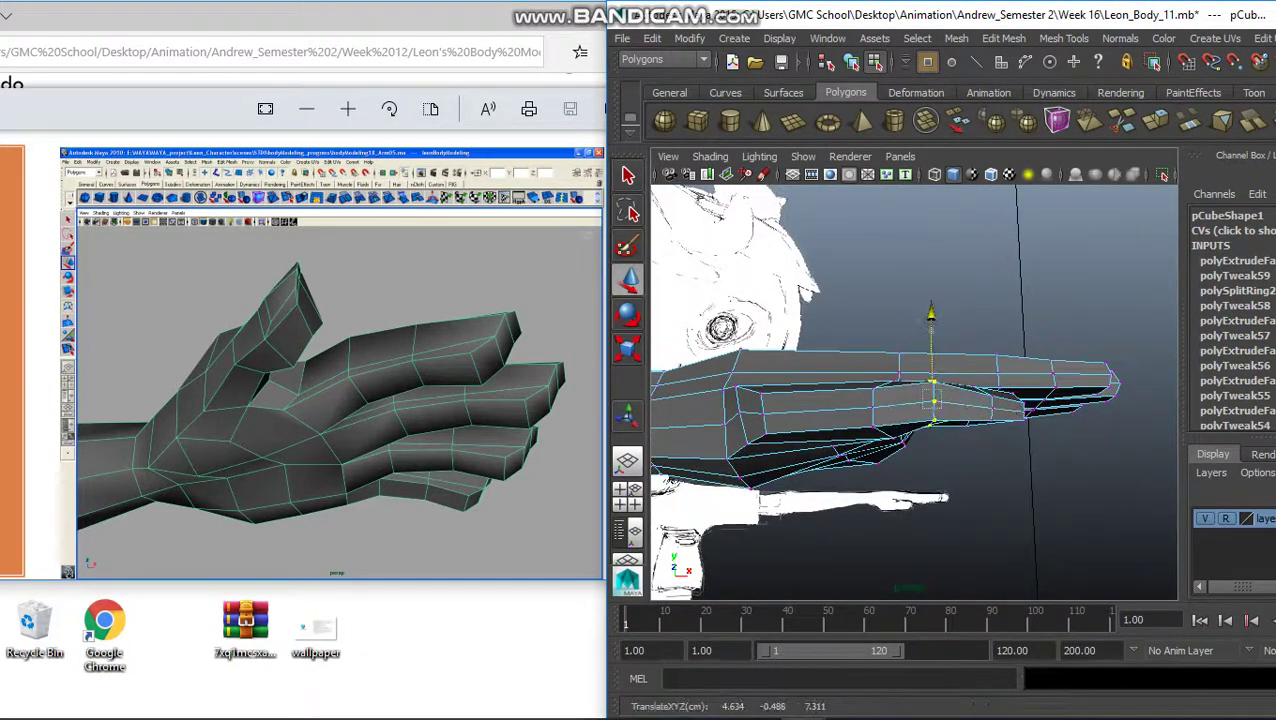
pyautogui.press(']')
pyautogui.press('q')
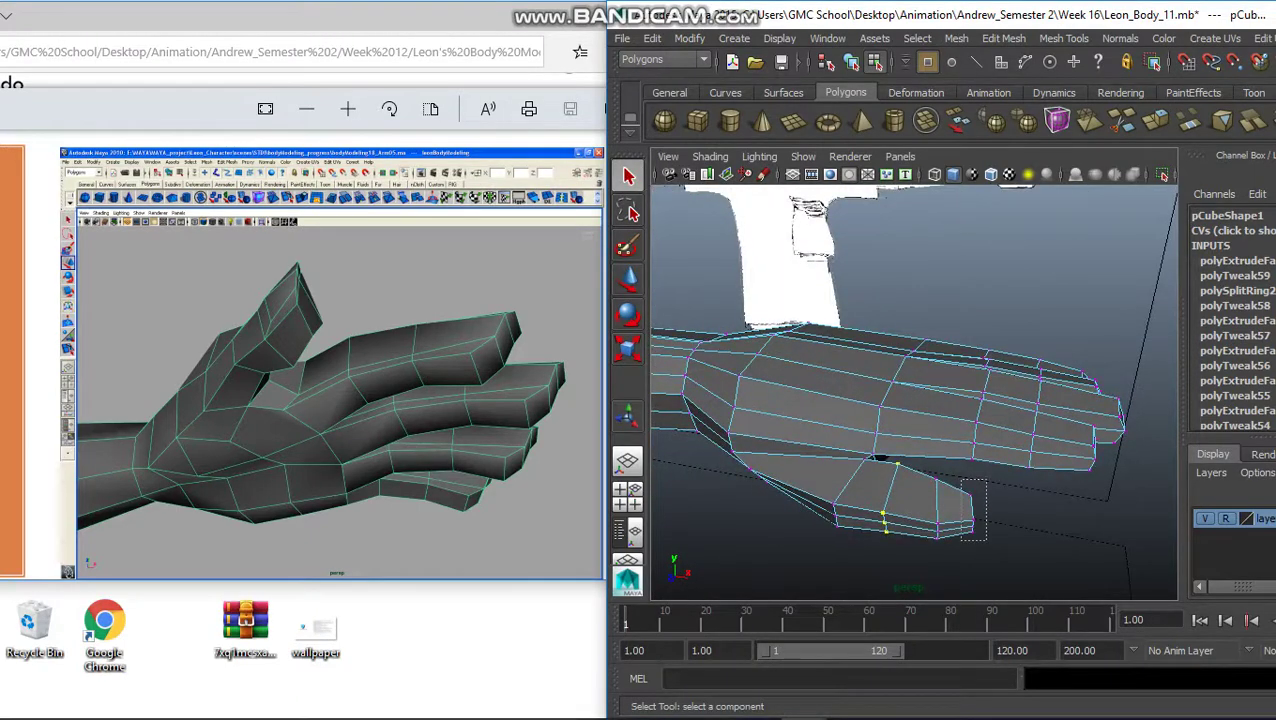
# Lower the end vertices of the thumb tip slightly and adjust the rotation of the thumb's end section.
pyautogui.press('[')
pyautogui.press('w')
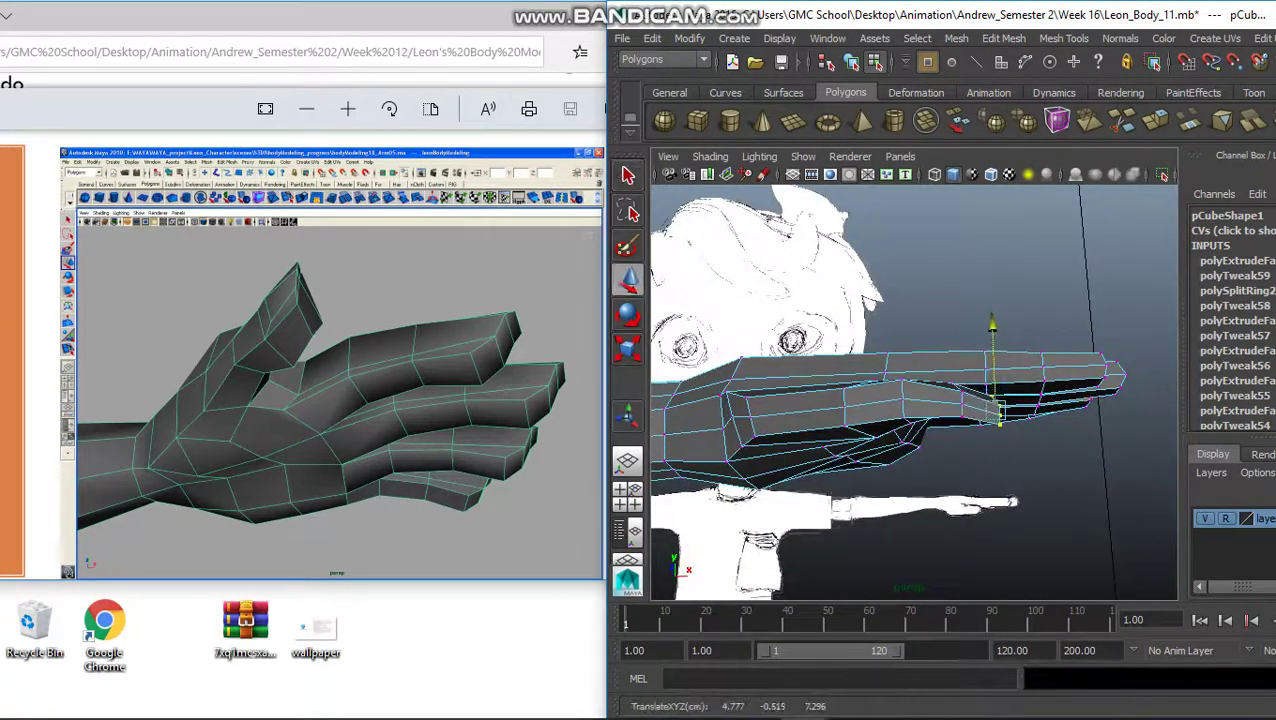
pyautogui.press('e')
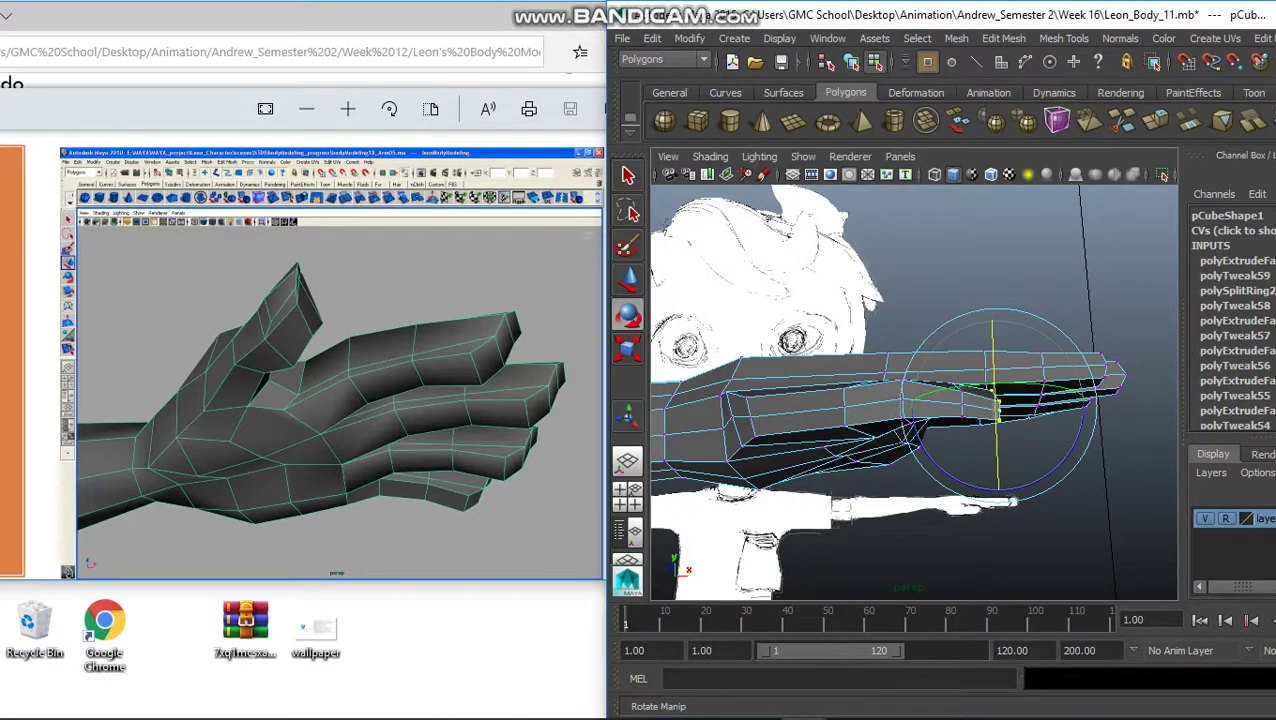
pyautogui.press('q')
pyautogui.press(']')
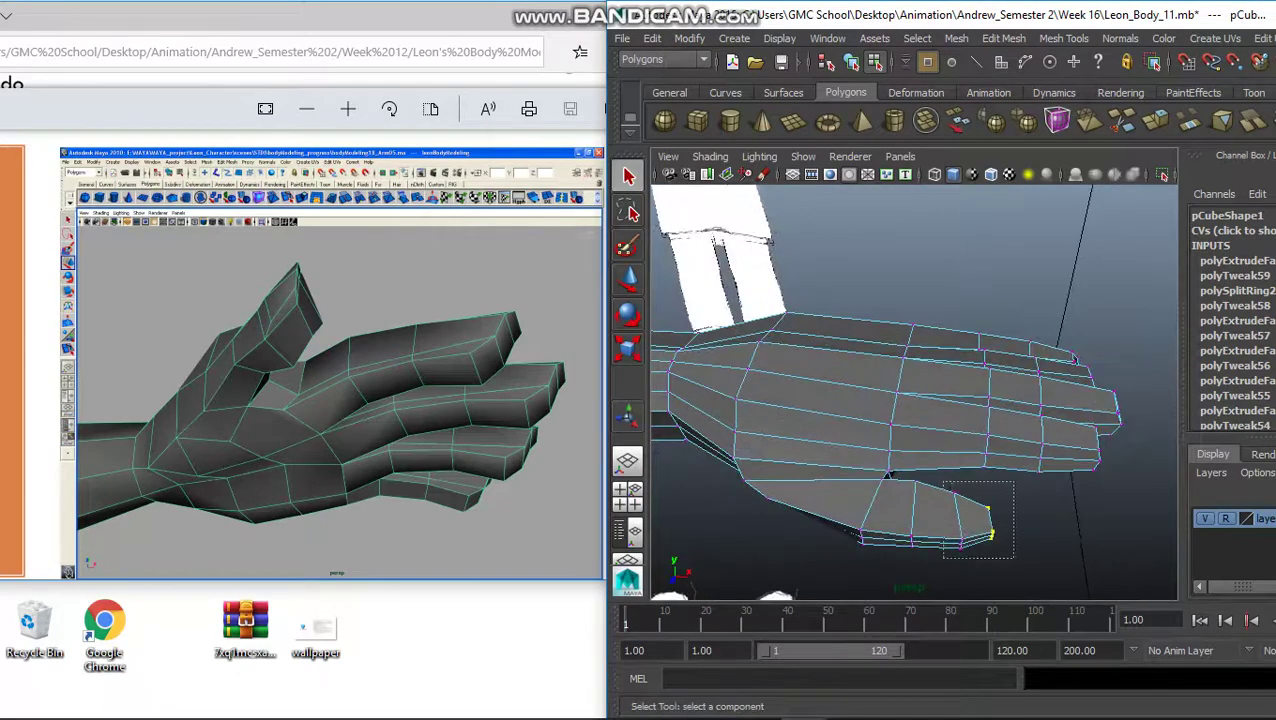
pyautogui.press('[')
pyautogui.press('e')
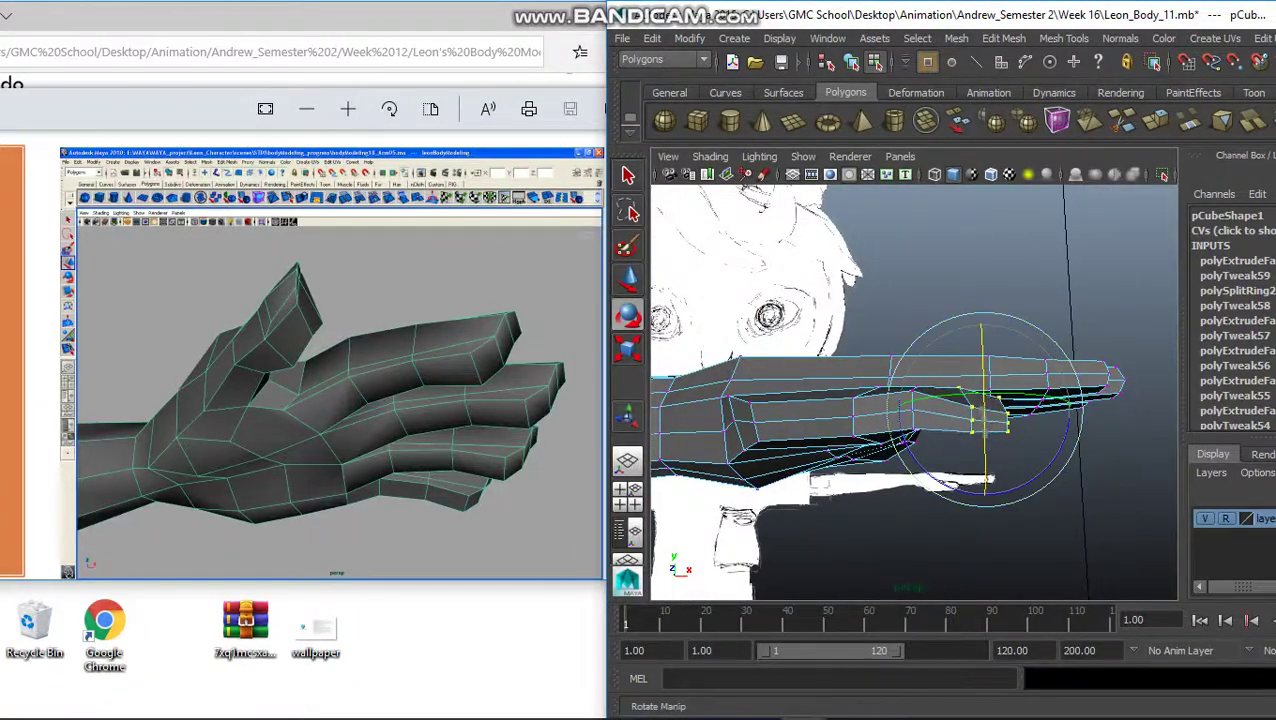
pyautogui.press('q')
# Reselect the thumb's middle joint vertices and fine-tune their height against the bent tip.
pyautogui.press(']')
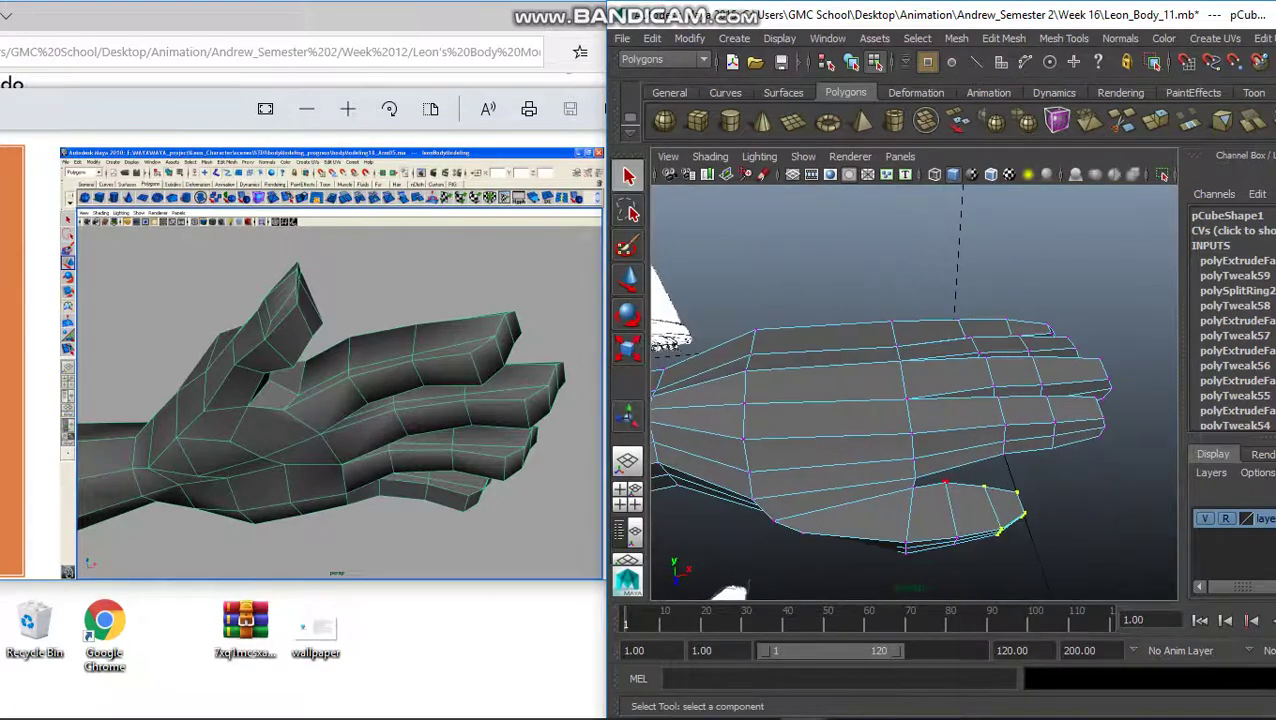
pyautogui.press('[')
pyautogui.press('w')
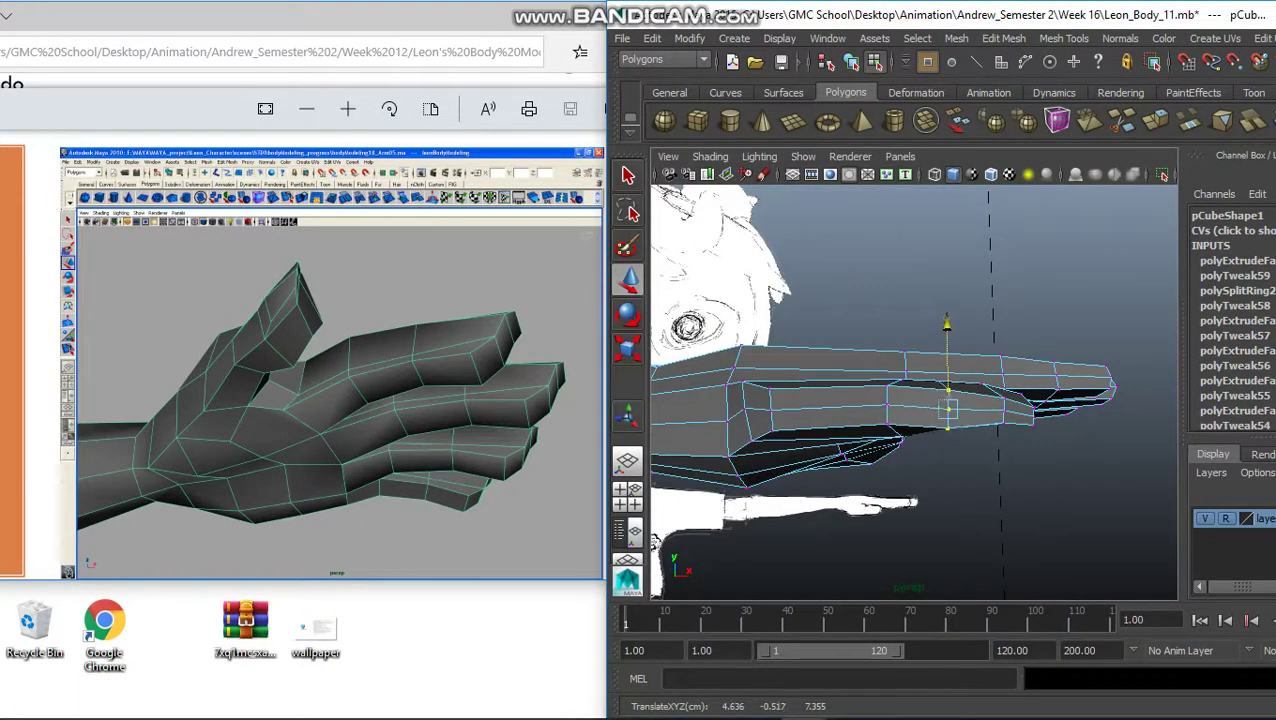
pyautogui.press('q')
# Select individual vertices on the thumb from the wrist side and reposition them to smooth its contour.
pyautogui.press(']')
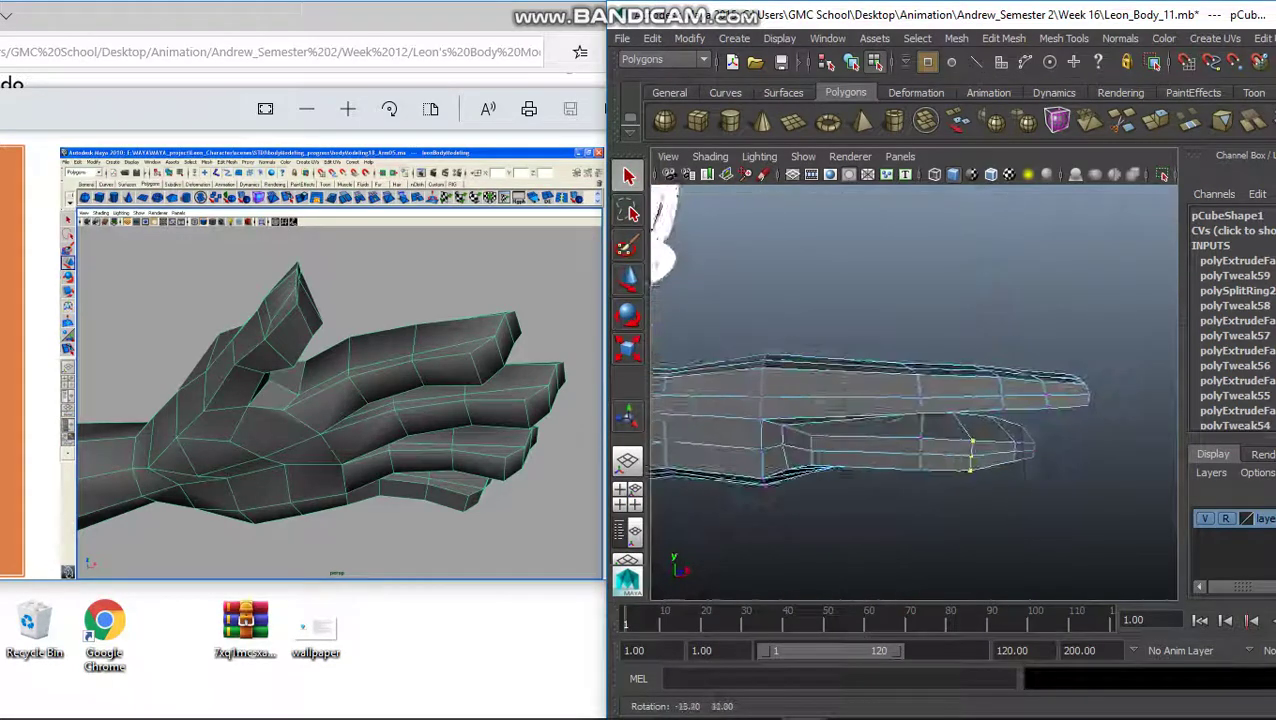
pyautogui.press('[')
pyautogui.press(']')
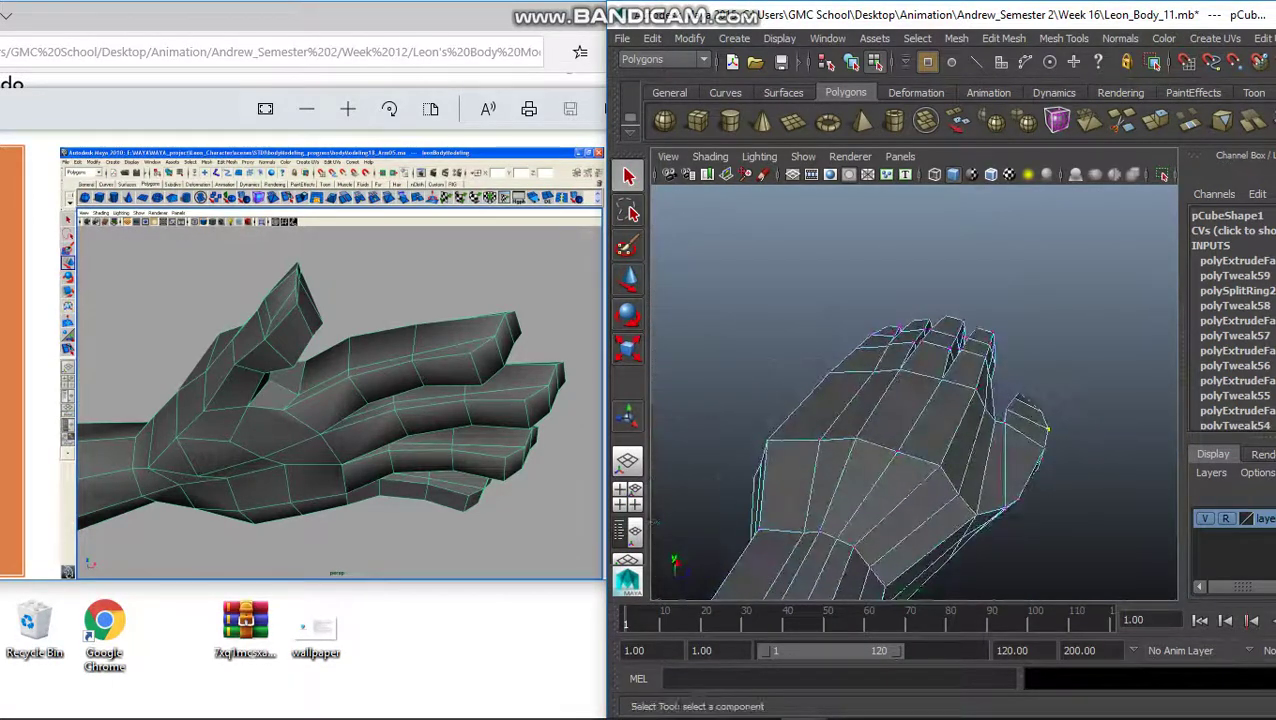
pyautogui.keyDown('alt'); pyautogui.moveTo(900, 400); pyautogui.dragTo(1010, 380); pyautogui.keyUp('alt')
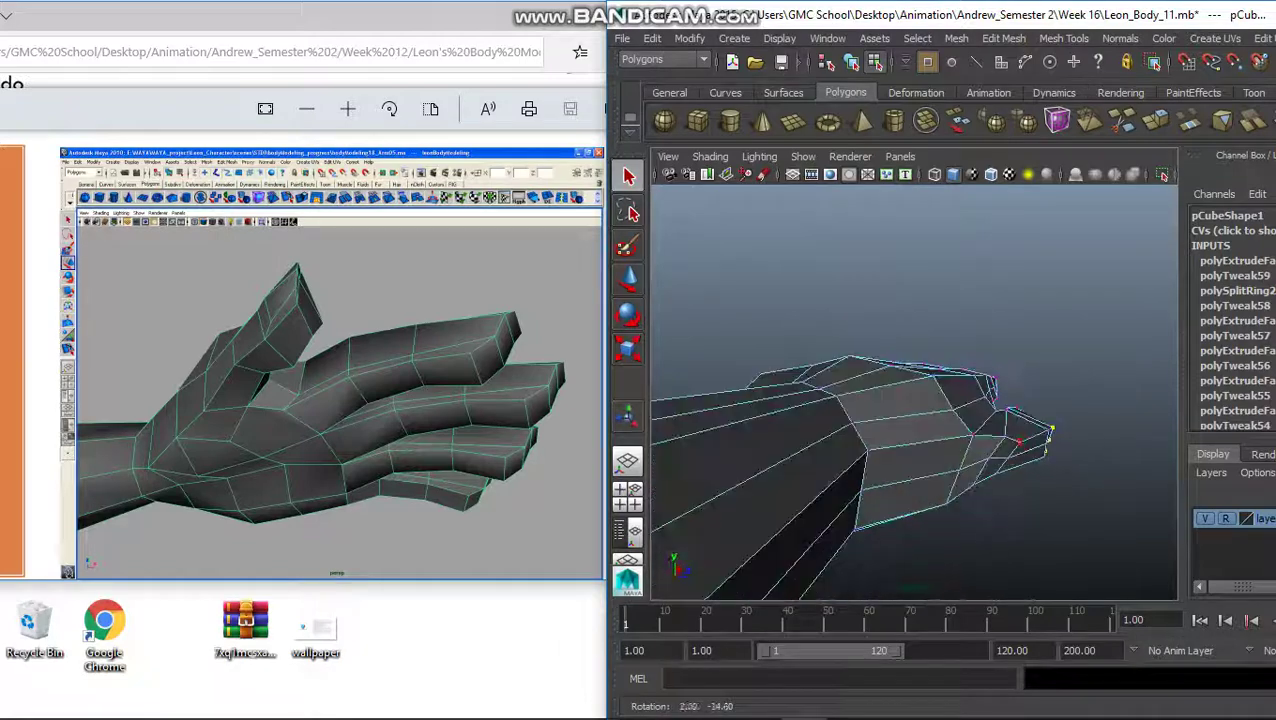
pyautogui.press('w')
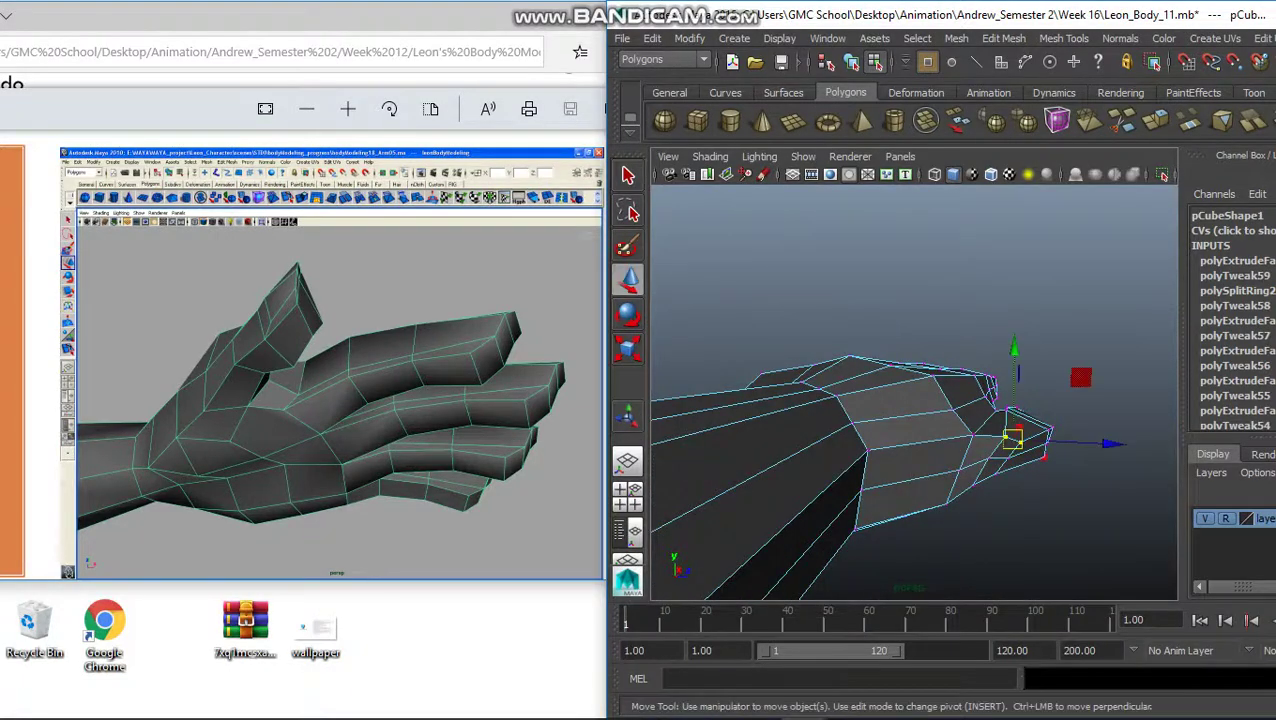
pyautogui.press('q')
# Move the vertices at the base of the index finger and along the thumb side of the hand vertically.
pyautogui.keyDown('alt'); pyautogui.moveTo(900, 400); pyautogui.dragTo(800, 460); pyautogui.keyUp('alt')
pyautogui.press('w')
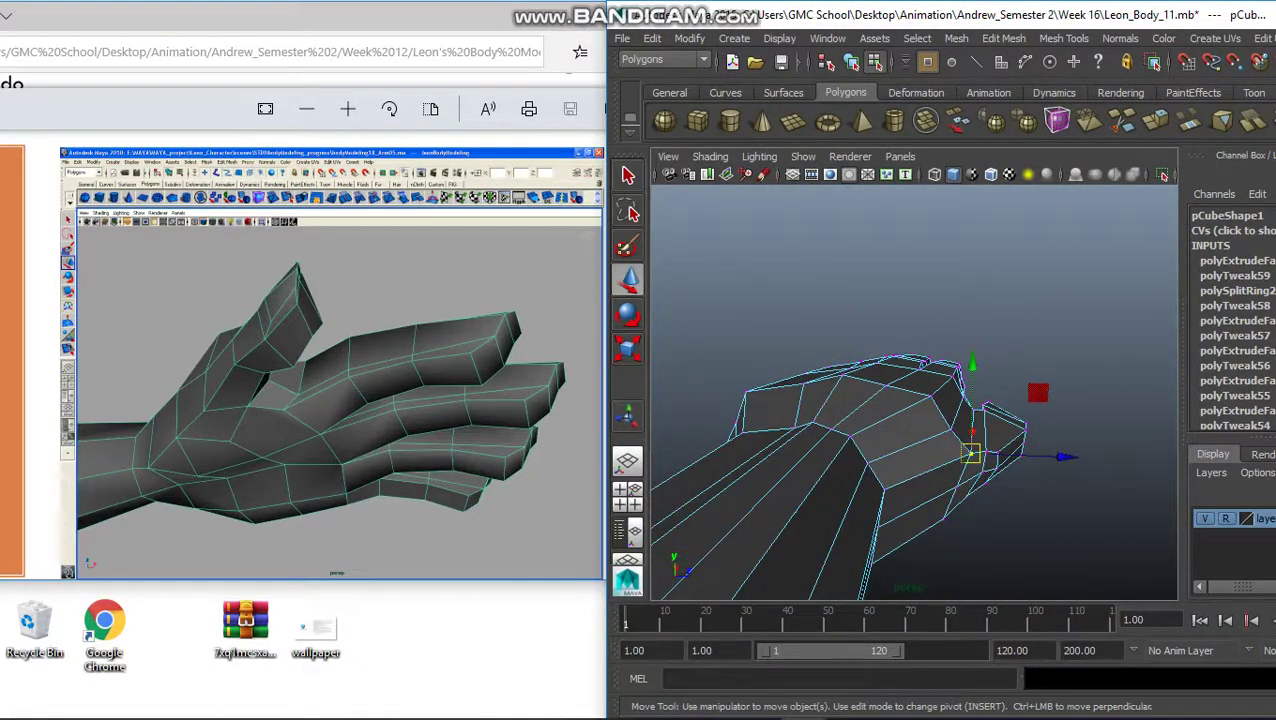
pyautogui.press('q')
pyautogui.press('w')
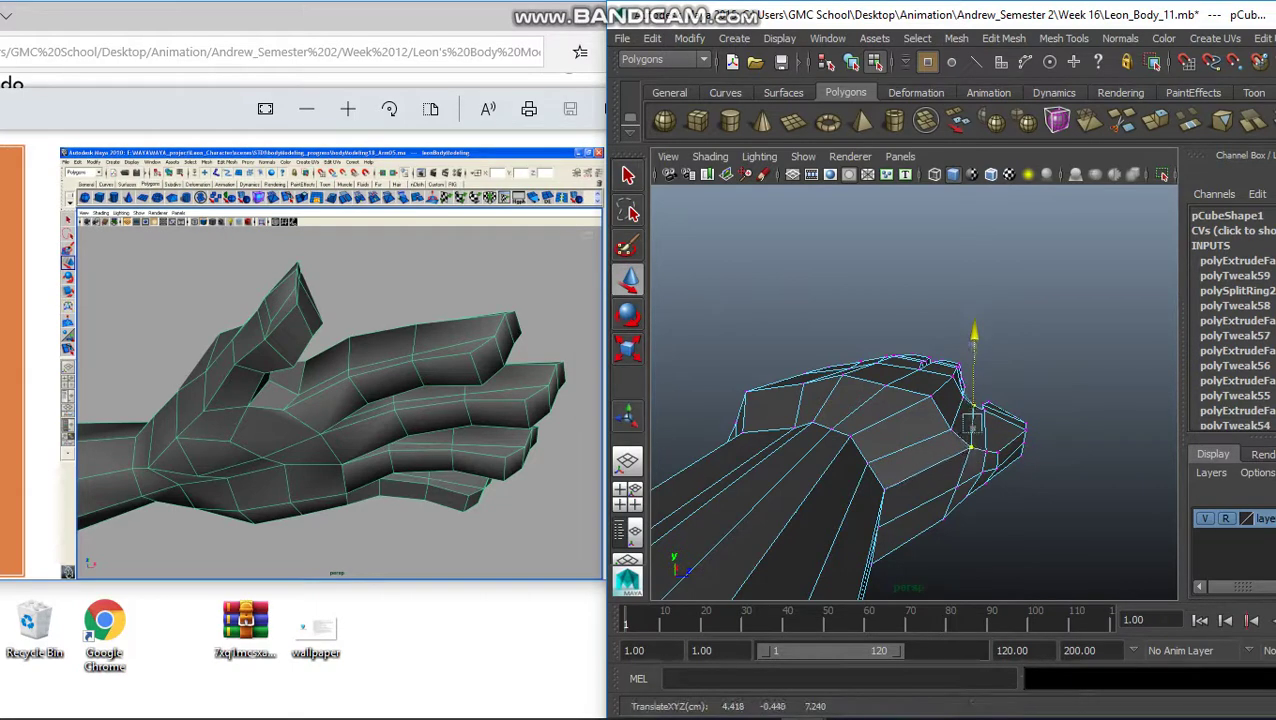
pyautogui.press('w')
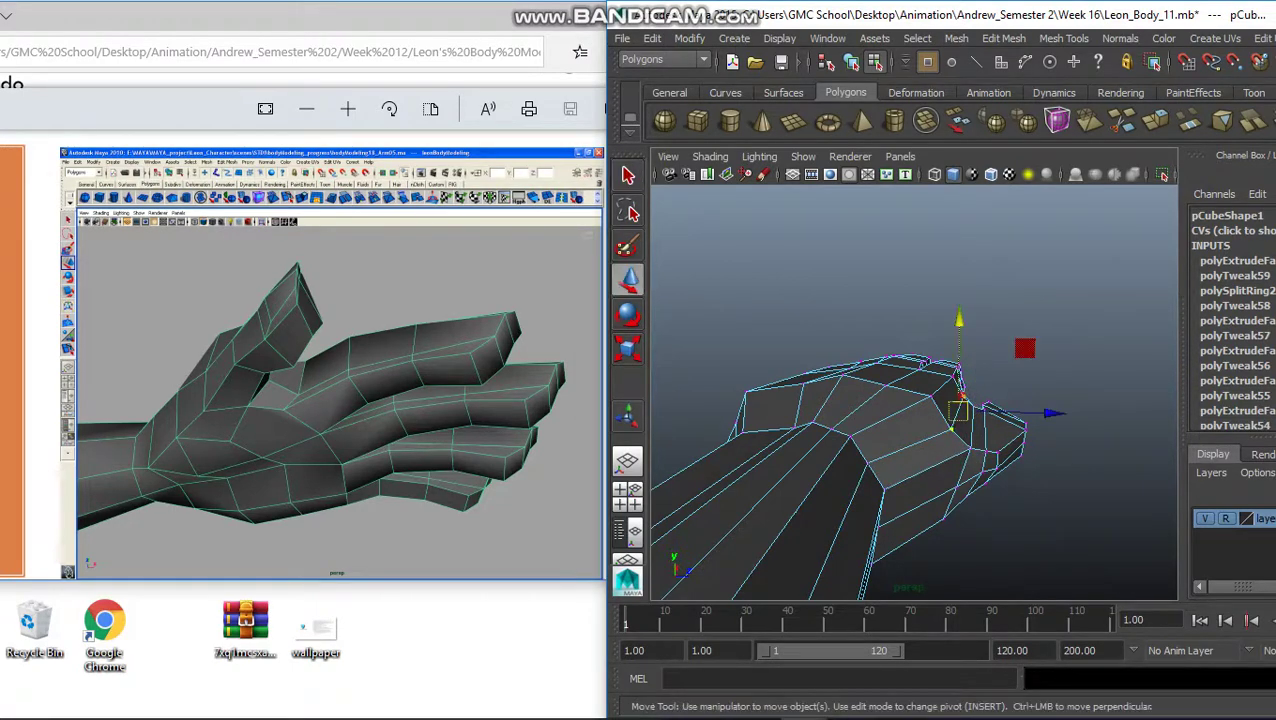
pyautogui.press('q')
# Select the upper end vertices of the fingertips and move them along the X axis.
pyautogui.keyDown('alt'); pyautogui.moveTo(900, 450); pyautogui.dragTo(800, 400); pyautogui.keyUp('alt')
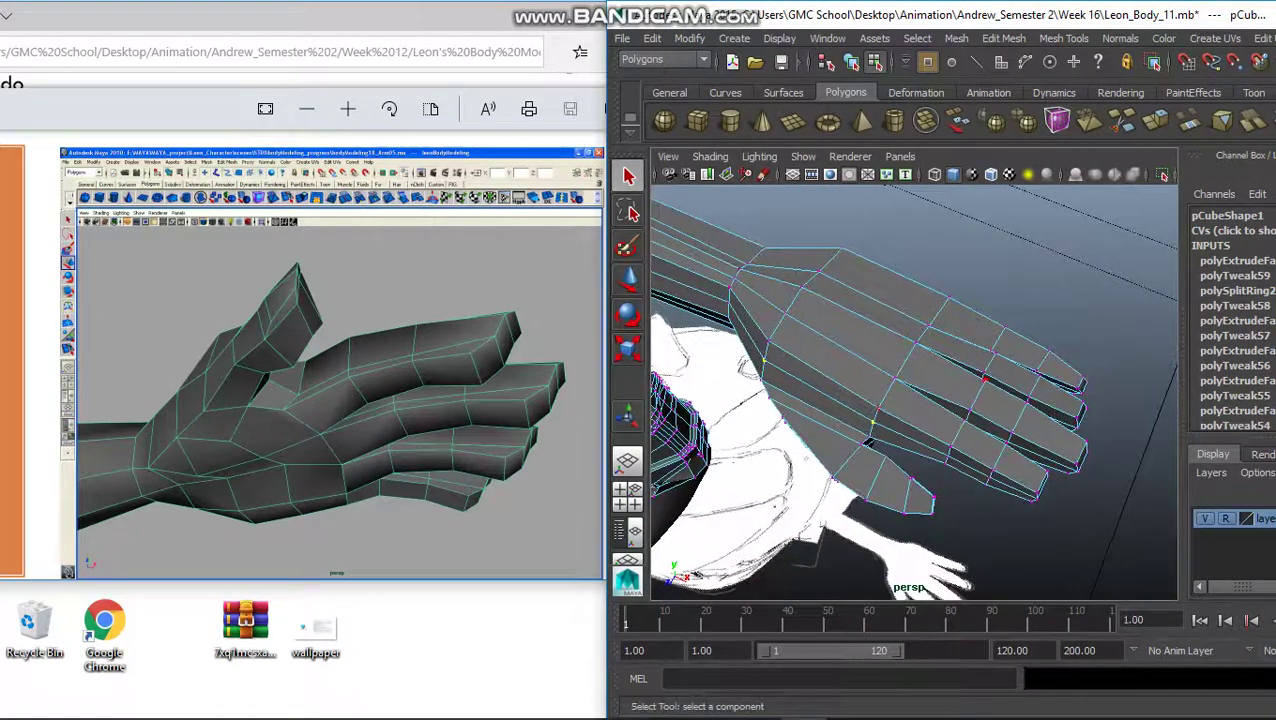
pyautogui.keyDown('alt'); pyautogui.moveTo(900, 400); pyautogui.dragTo(835, 400); pyautogui.keyUp('alt')
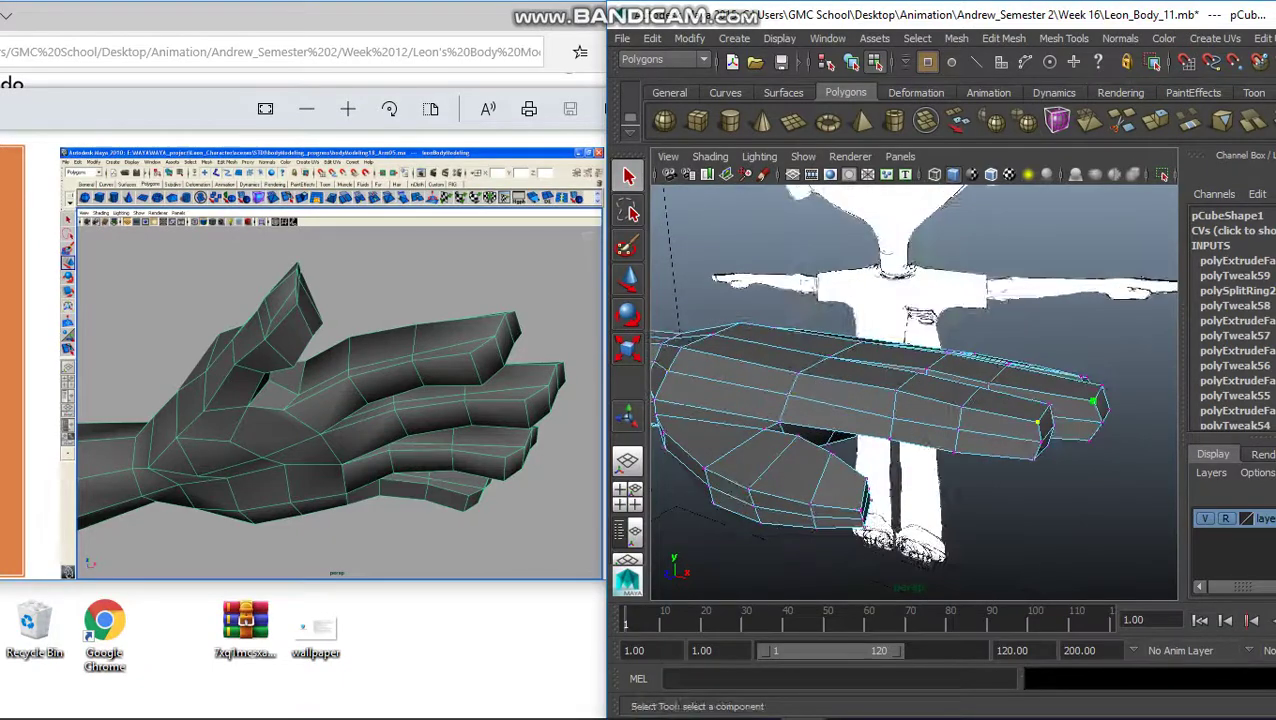
pyautogui.press('w')
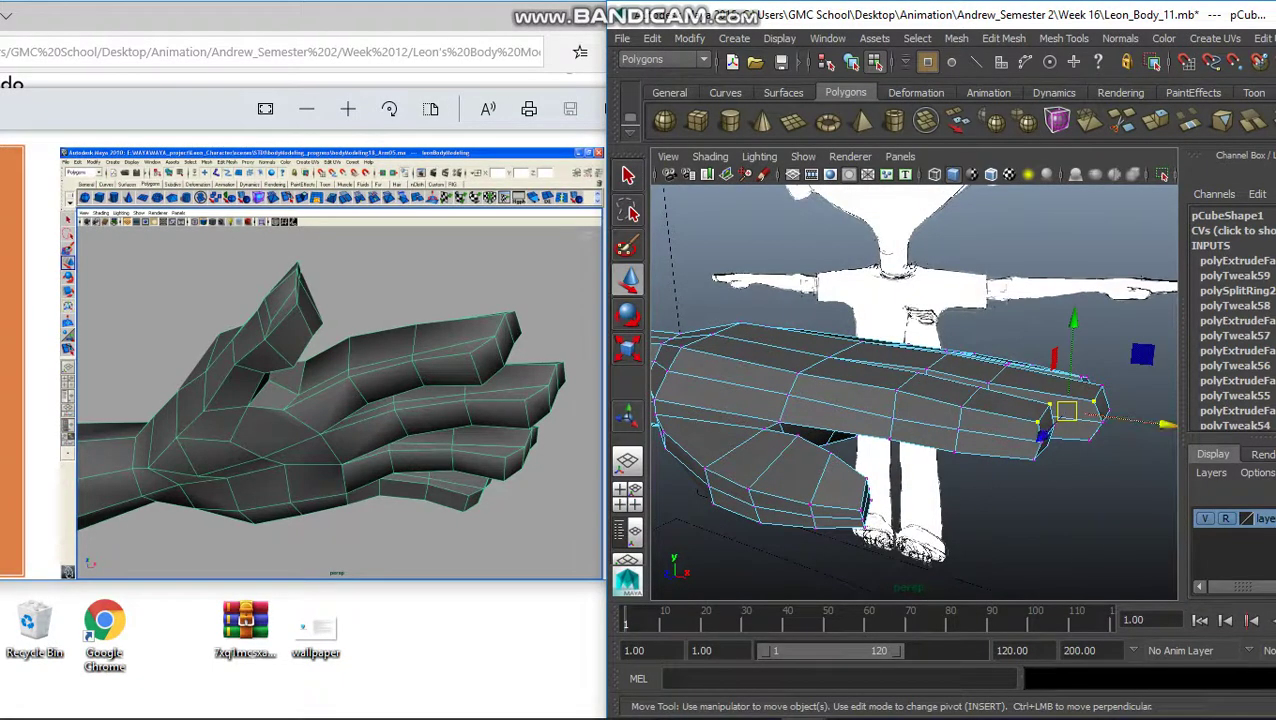
pyautogui.moveTo(1160, 424); pyautogui.dragTo(950, 350)
pyautogui.press('q')
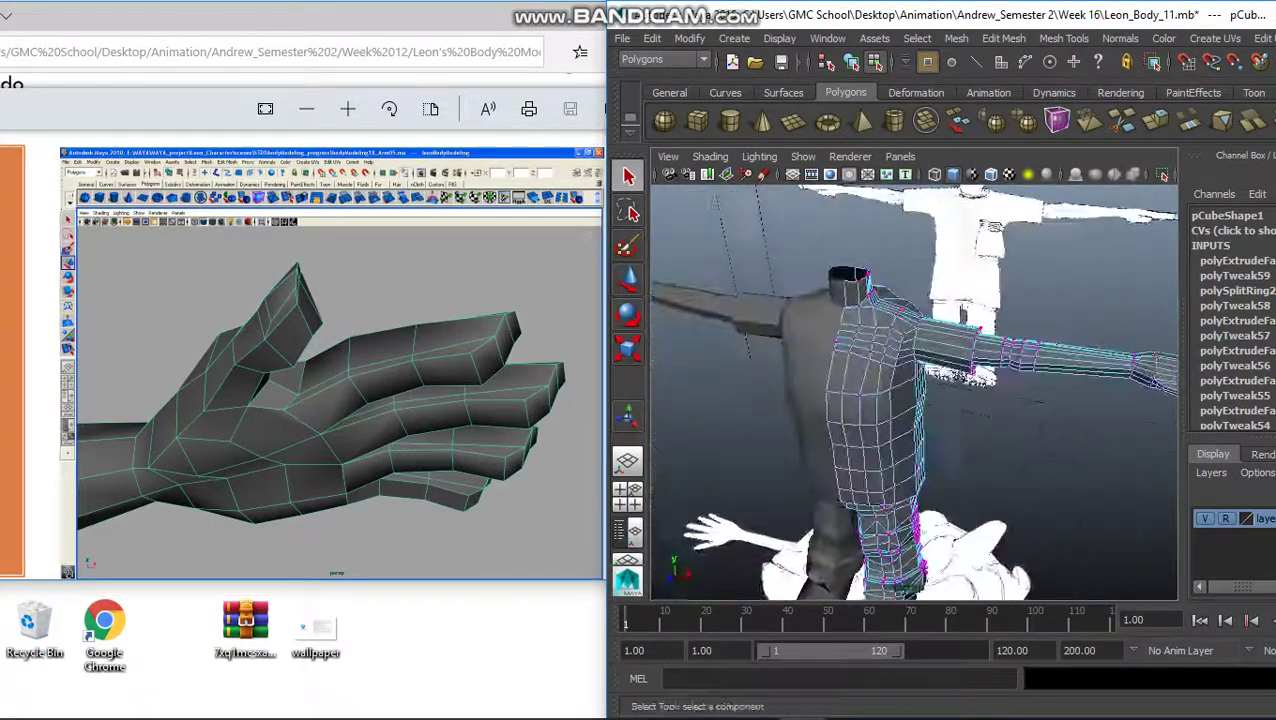
# Return the body mesh to object mode and display it with smooth mesh preview to check the whole figure.
pyautogui.keyDown('alt'); pyautogui.moveTo(950, 350); pyautogui.dragTo(930, 330, button='right'); pyautogui.keyUp('alt')
pyautogui.keyDown('alt'); pyautogui.moveTo(930, 330); pyautogui.dragTo(850, 345); pyautogui.keyUp('alt')
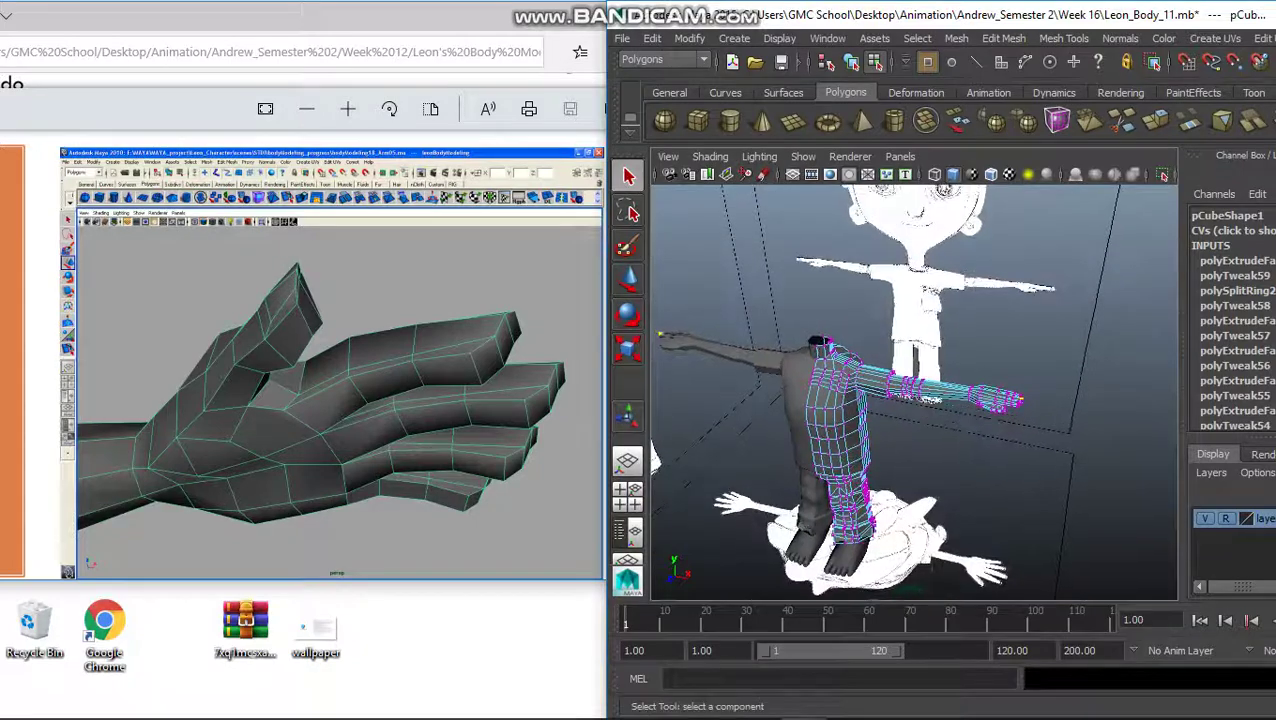
pyautogui.scroll(5, 915, 390)
pyautogui.rightClick(965, 291)
pyautogui.moveTo(965, 335); pyautogui.dragTo(1046, 268, button='right')
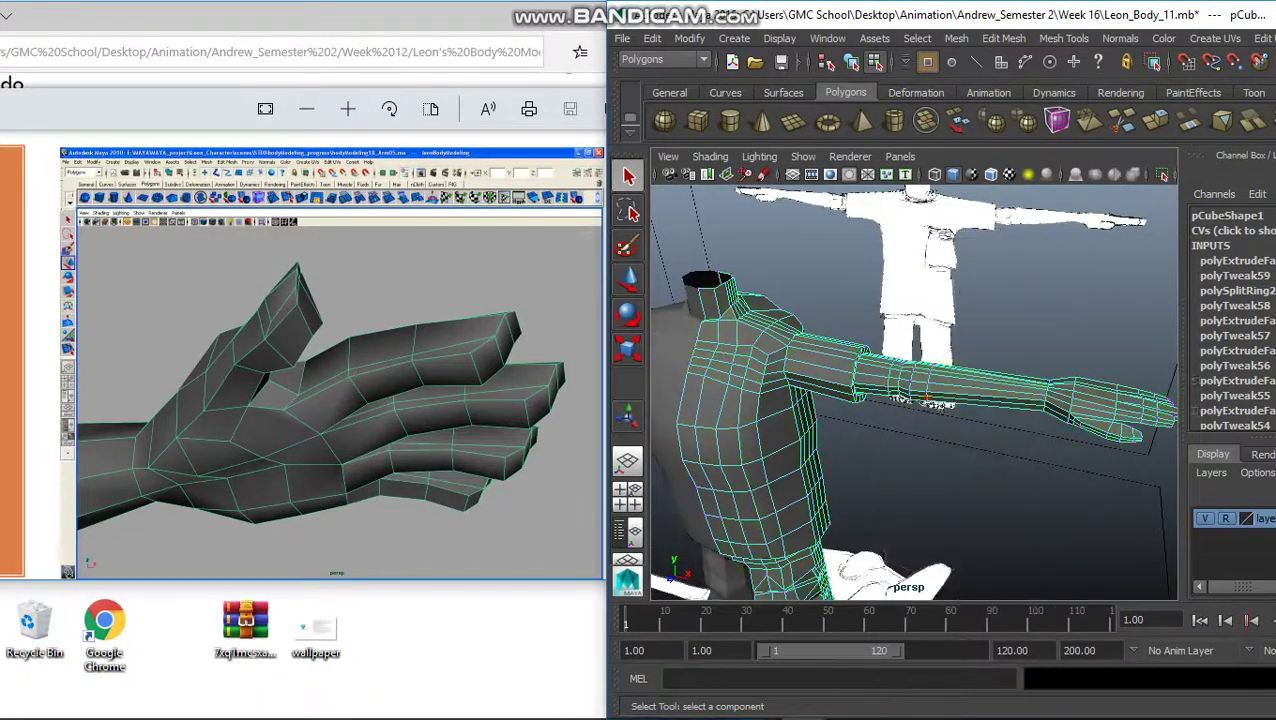
pyautogui.keyDown('alt'); pyautogui.moveTo(1046, 268); pyautogui.dragTo(925, 292); pyautogui.keyUp('alt')
pyautogui.click(1120, 530)
pyautogui.press('3')
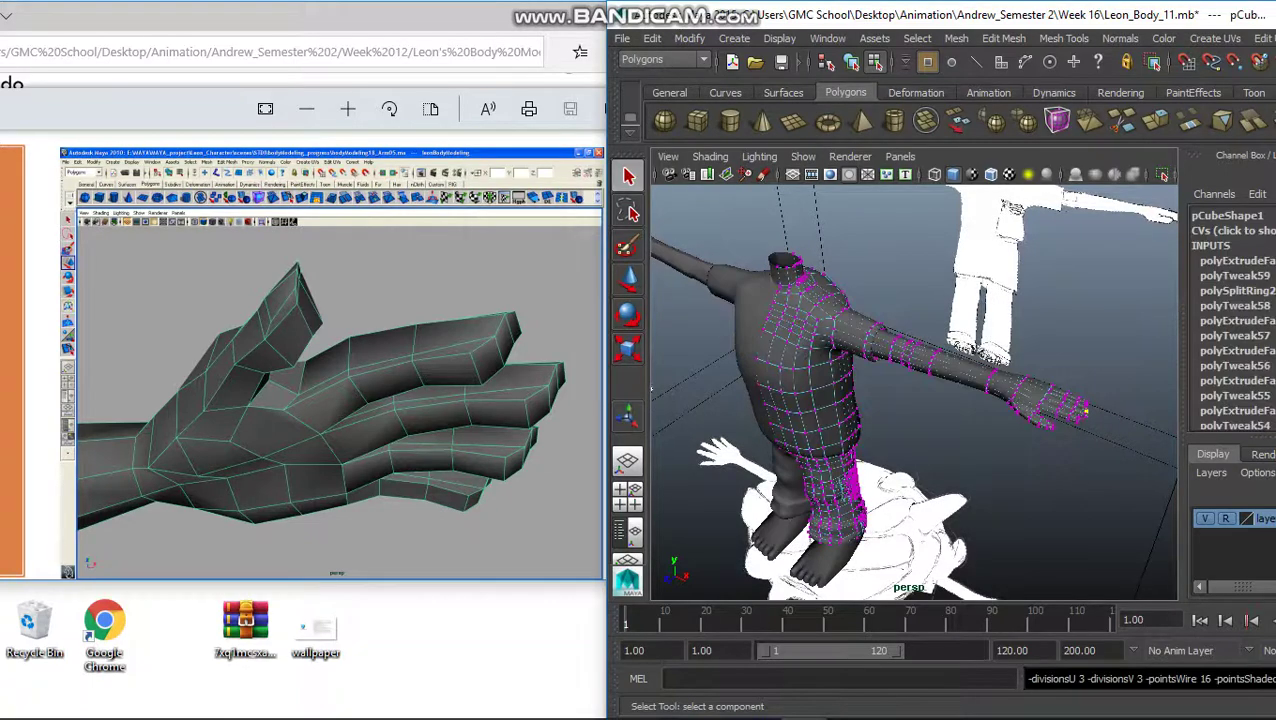
pyautogui.rightClick(961, 290)
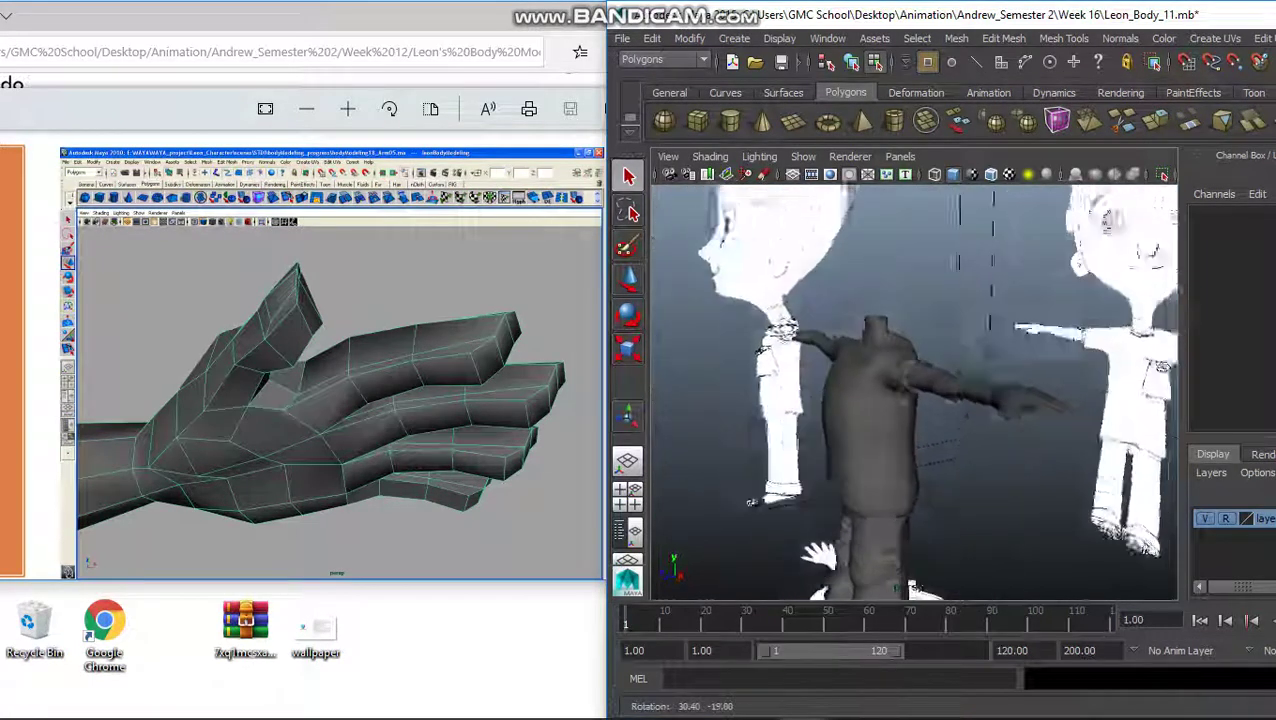